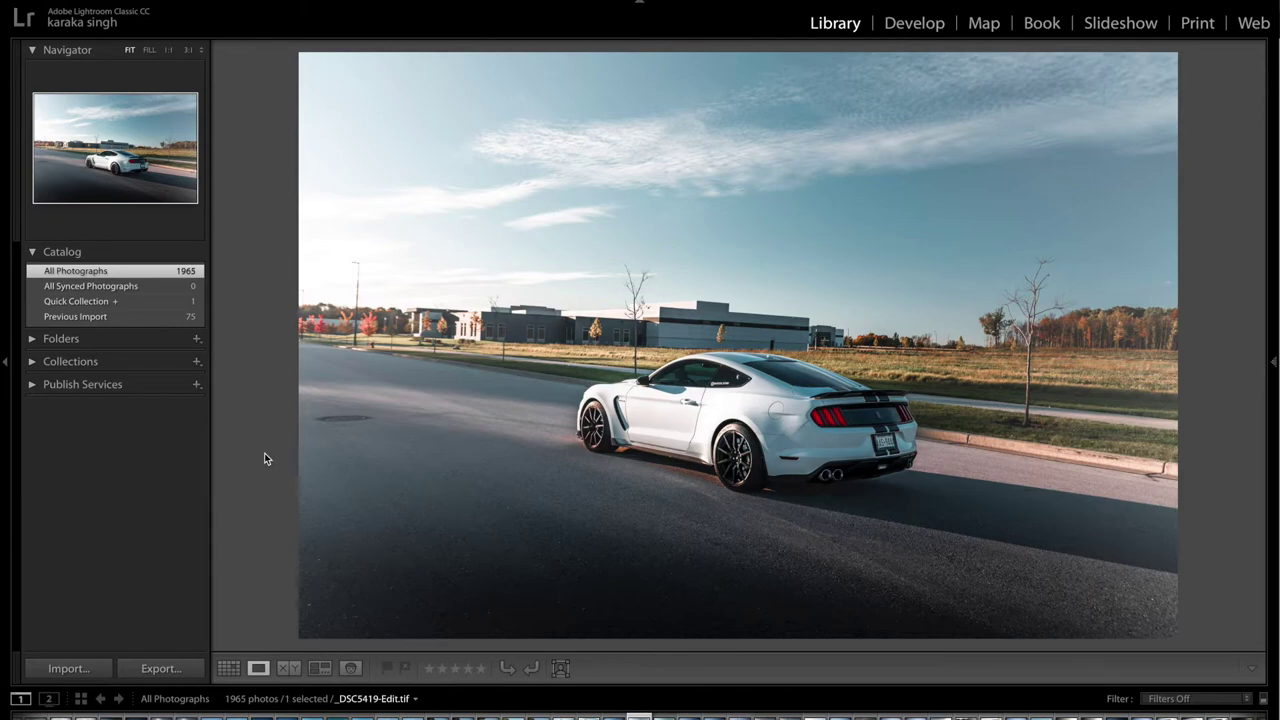
Bring the Lightroom Classic window back to full view and switch to the Develop module.
key(ctrl+Up)
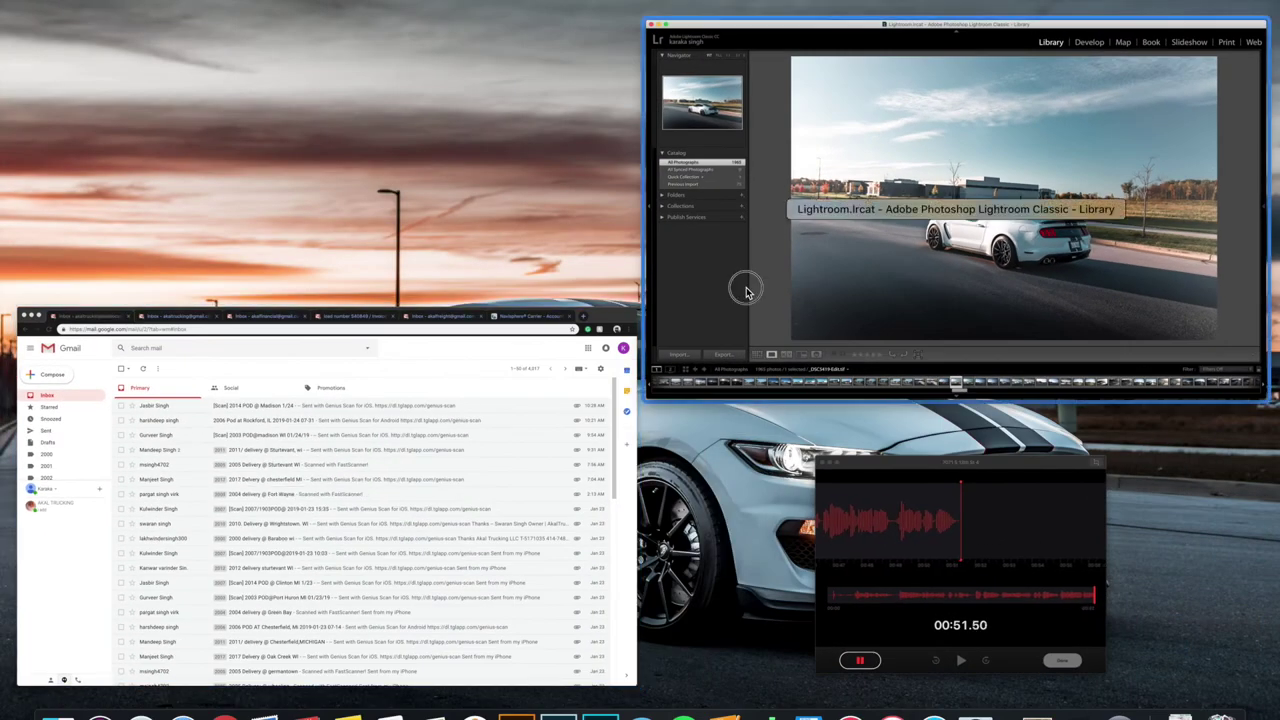
click(745, 291)
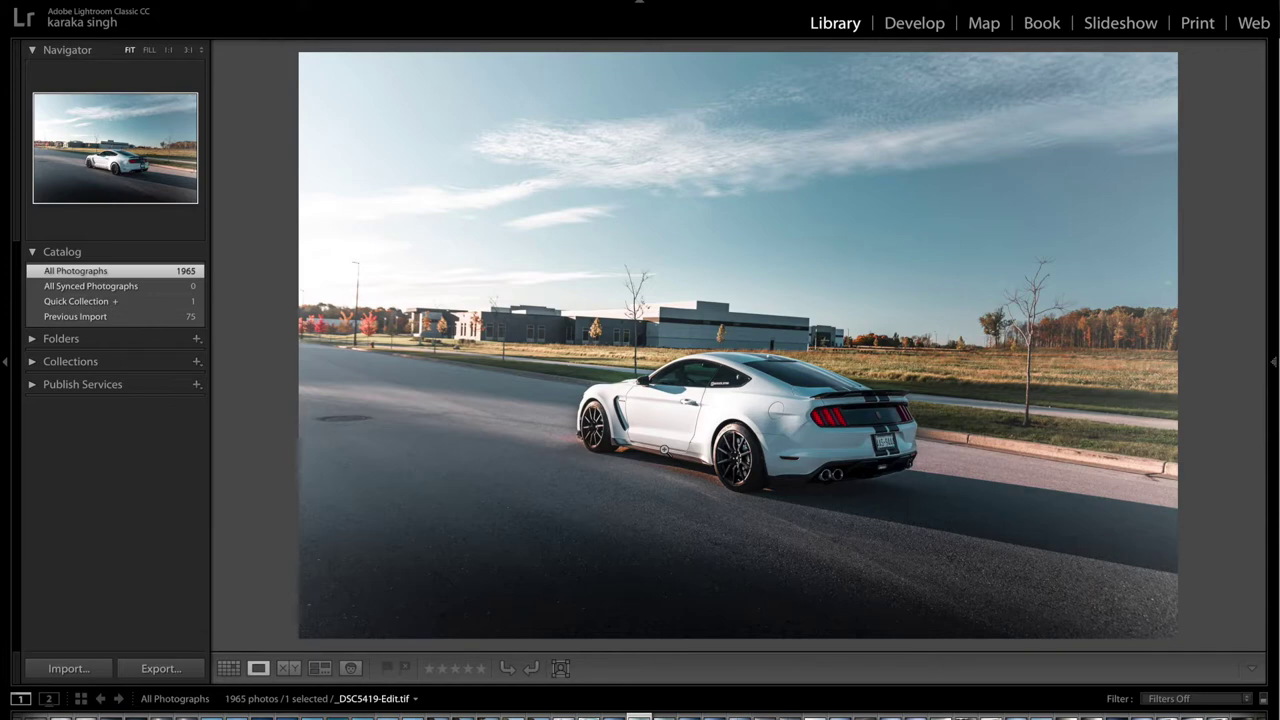
click(921, 36)
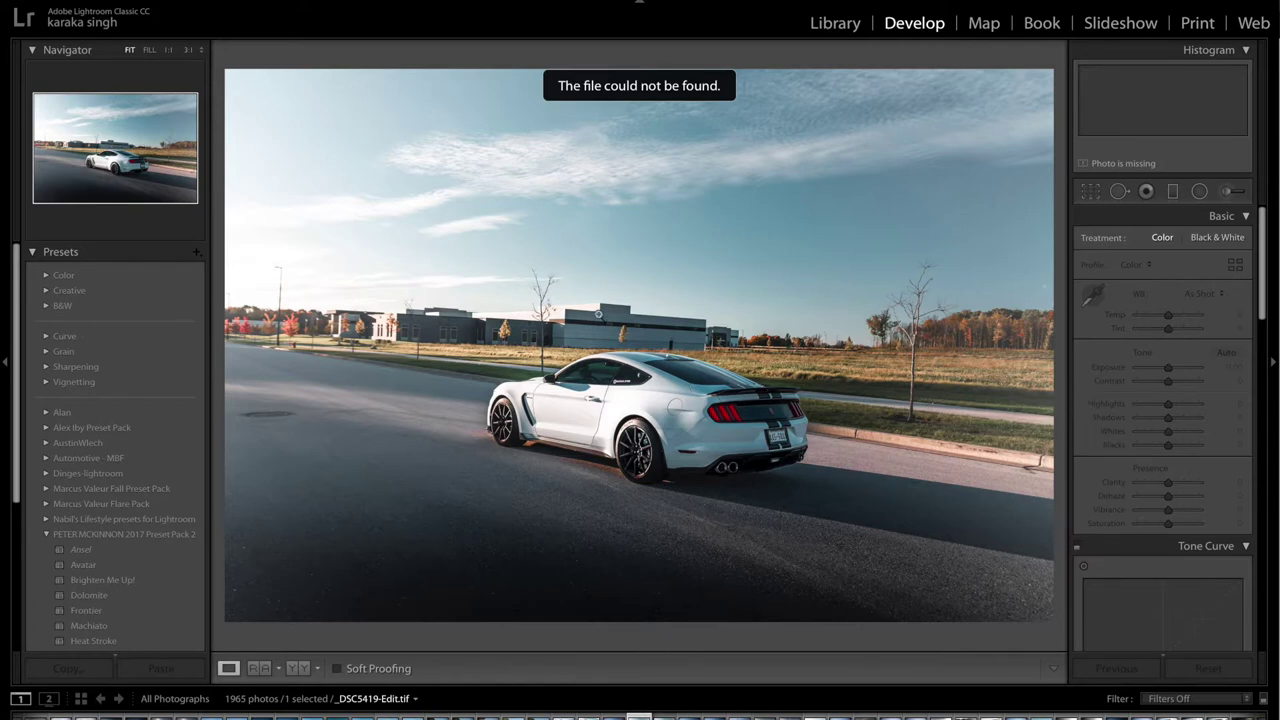
Select _DSC5419.DNG, show its Before view, and step back to the previous photo.
click(665, 714)
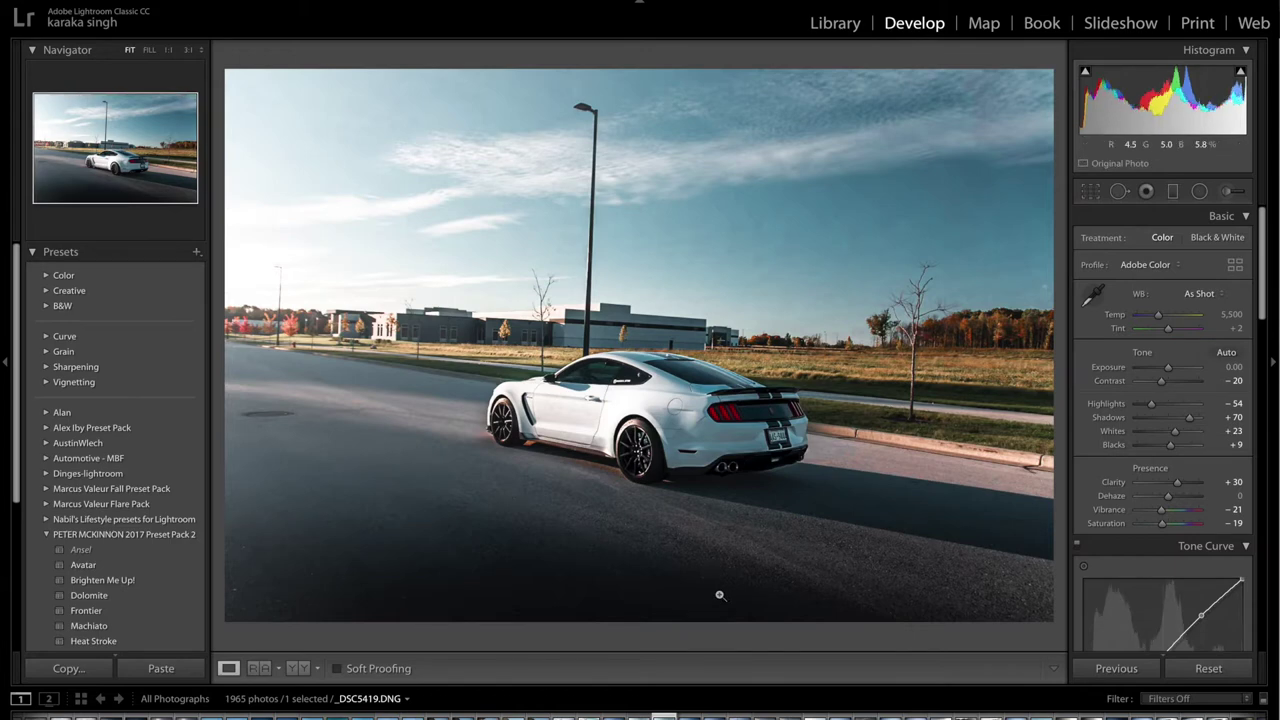
key(backslash)
key(Left)
key(Left)
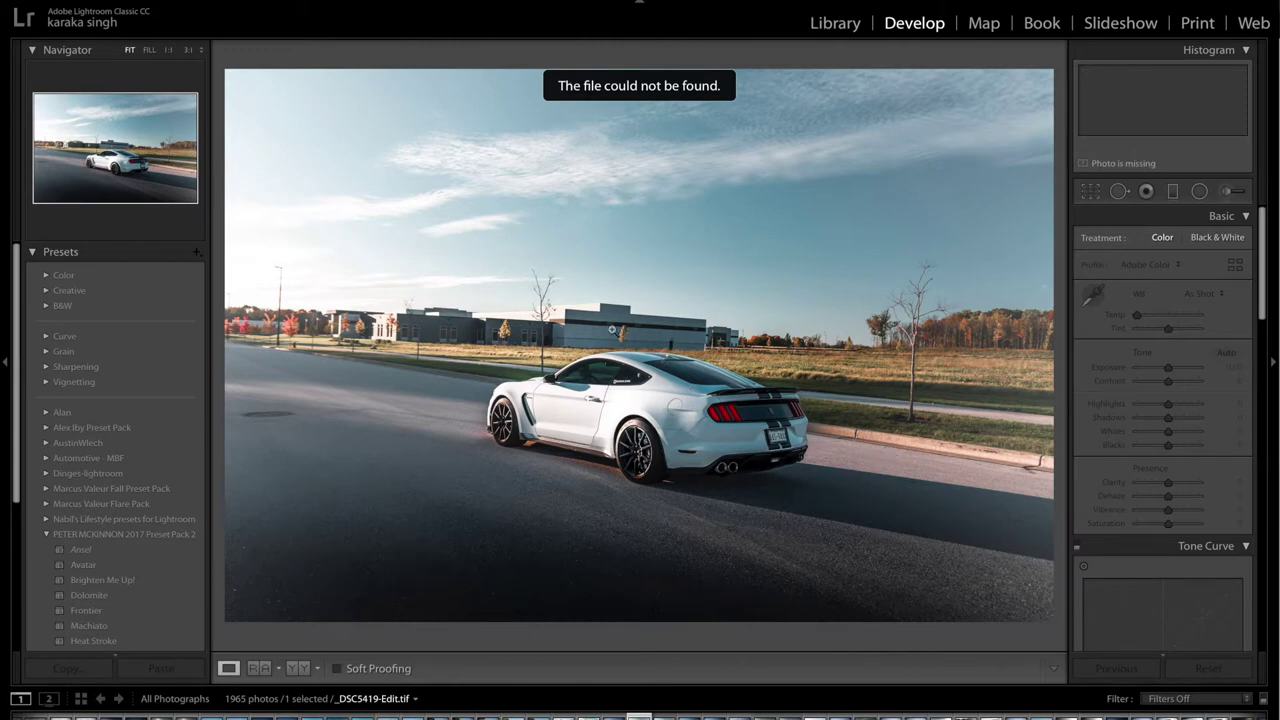
Send _DSC5419.DNG from Lightroom to Photoshop with Edit In > Edit in Adobe Photoshop CC 2019.
right_click(611, 329)
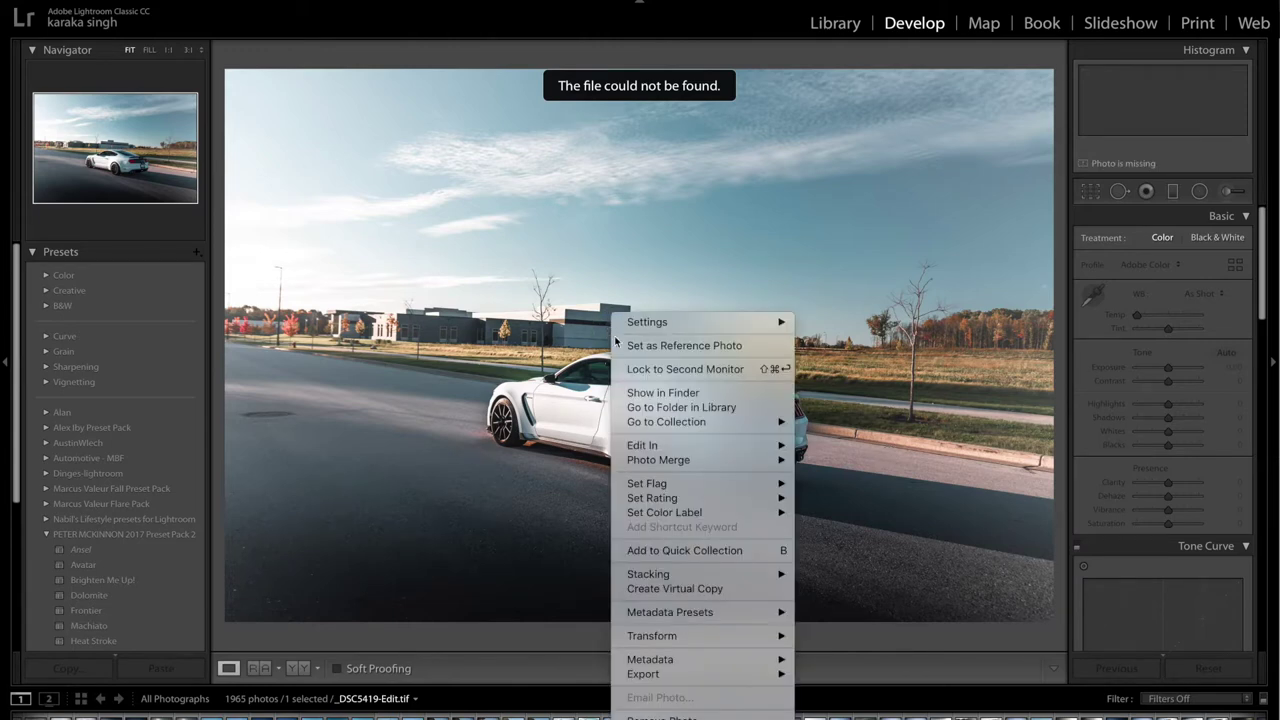
mouse_move(658, 425)
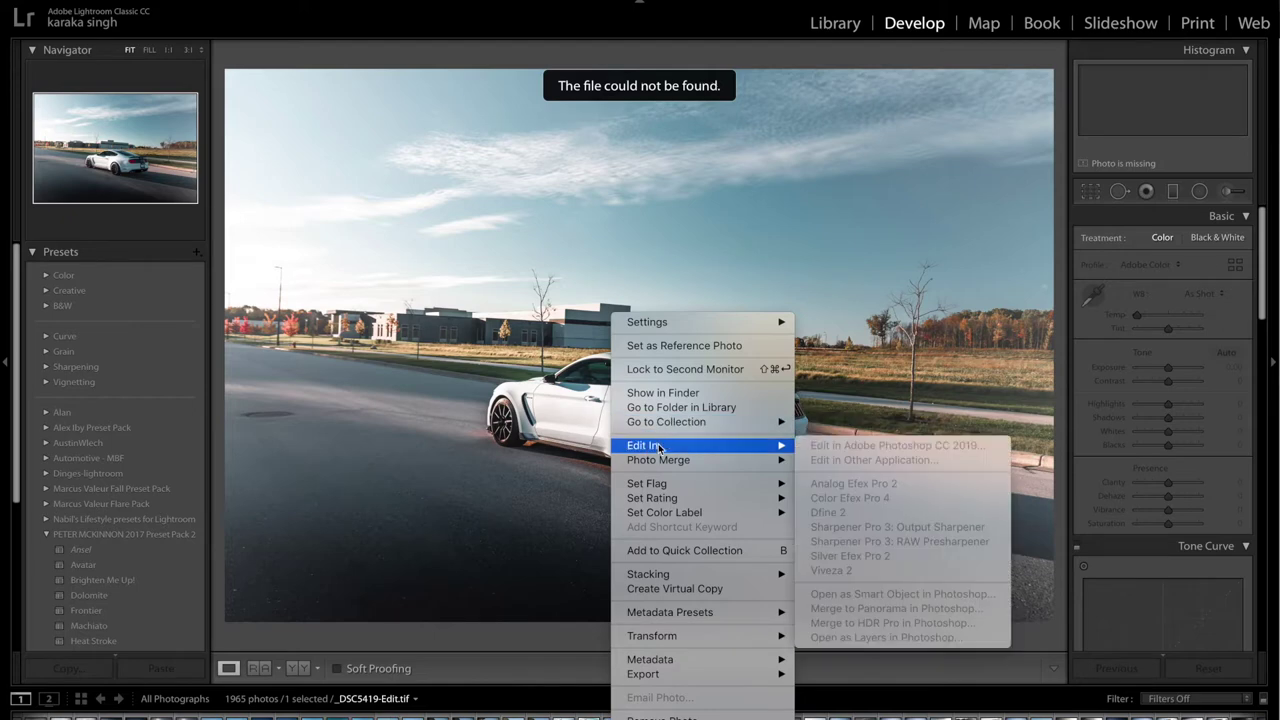
click(900, 380)
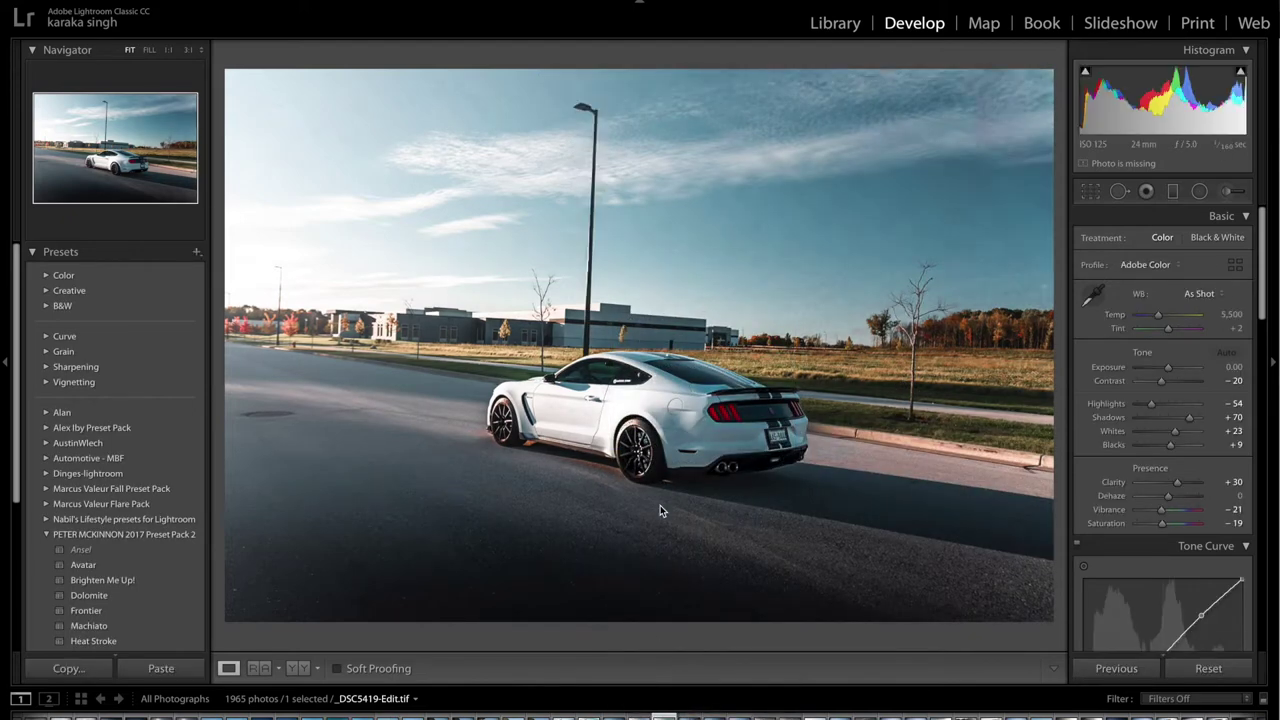
right_click(647, 302)
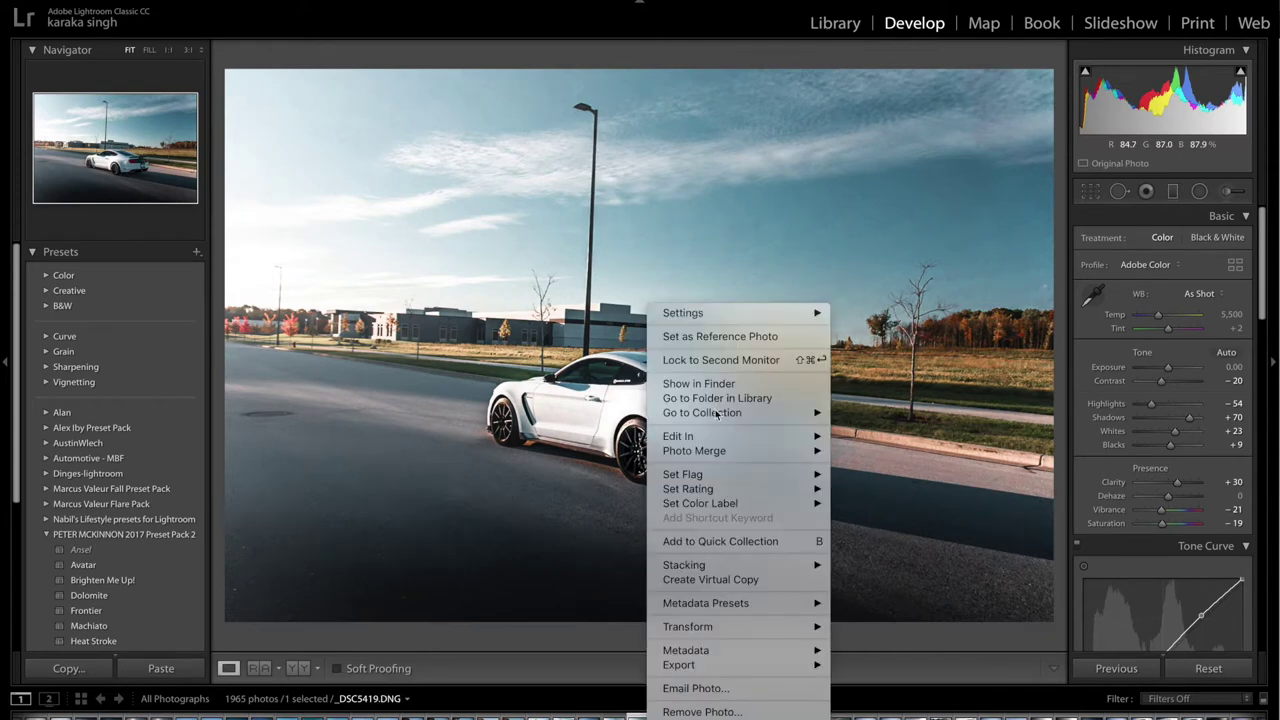
mouse_move(724, 441)
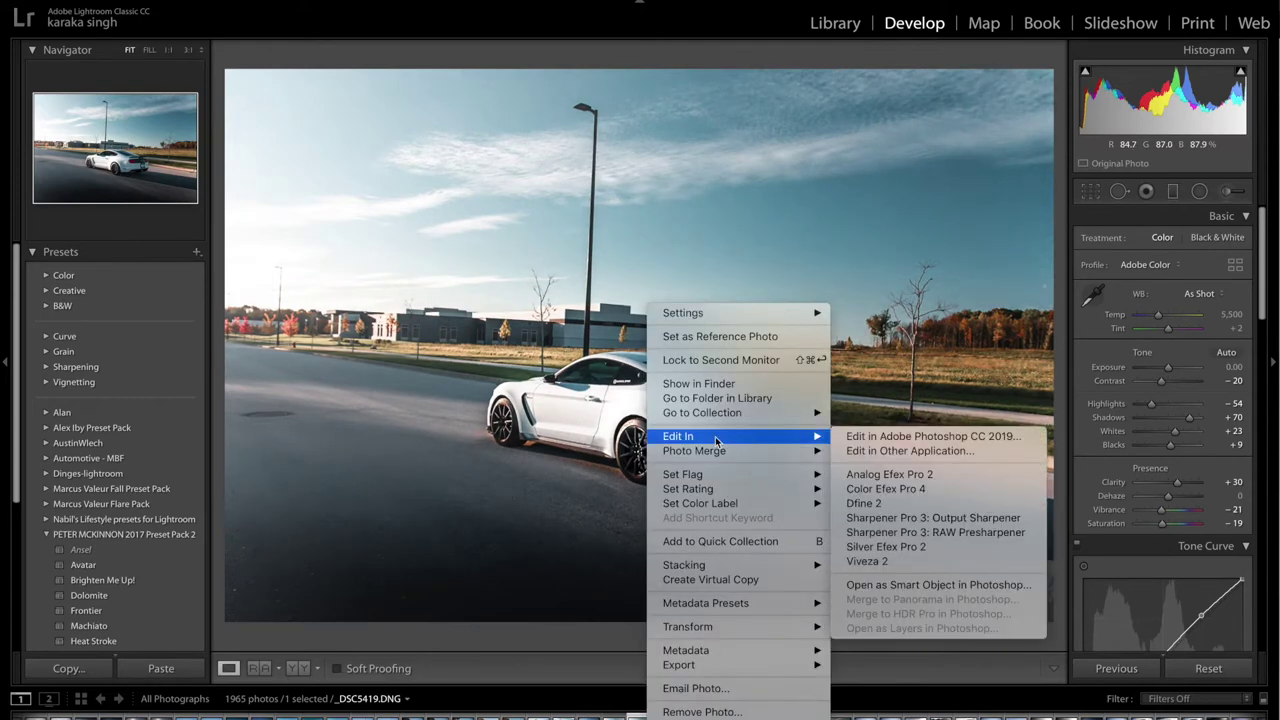
click(888, 441)
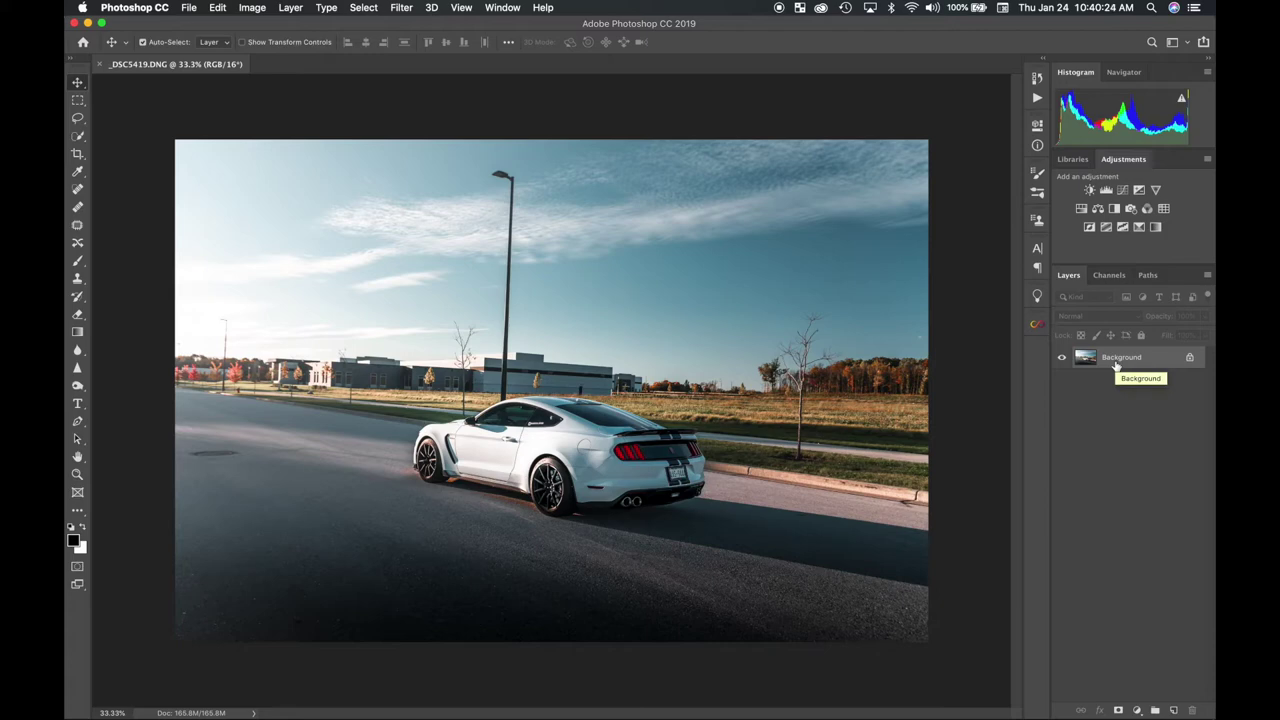
Duplicate the Background layer into Layer 1 with Ctrl+J and turn off the Background's visibility.
drag(1116, 366, 1116, 361)
key(ctrl+j)
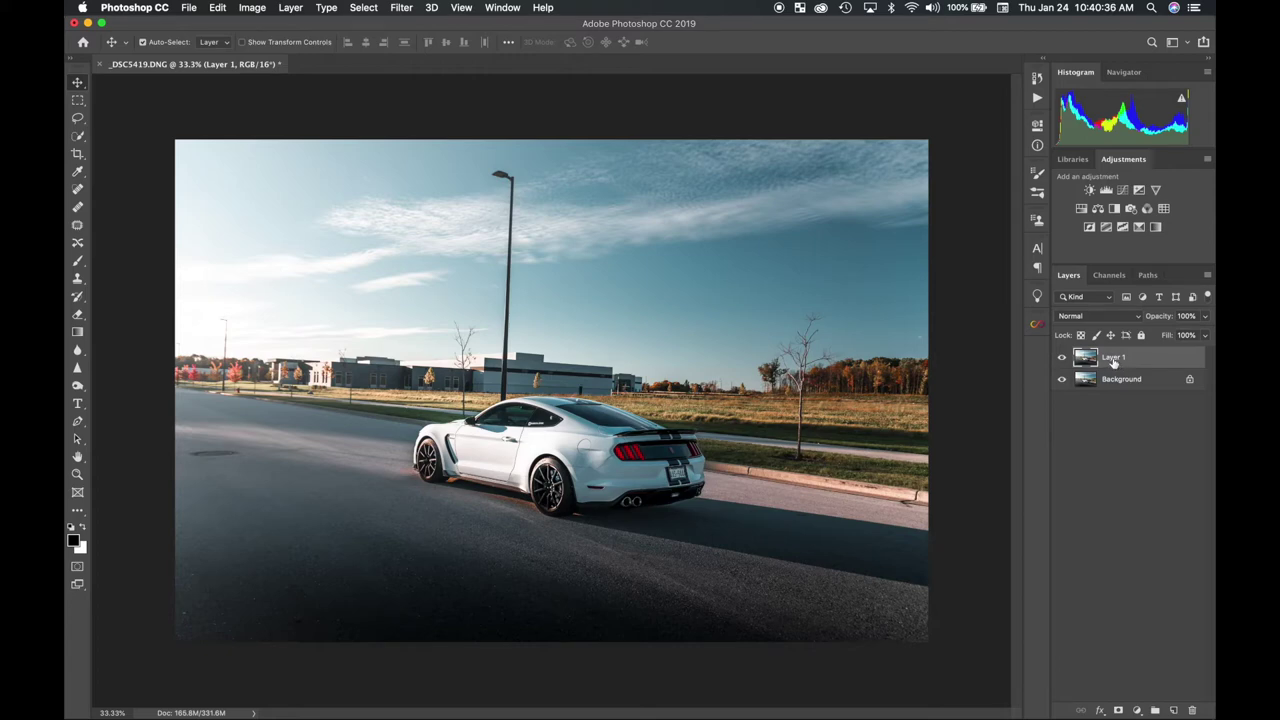
click(1062, 380)
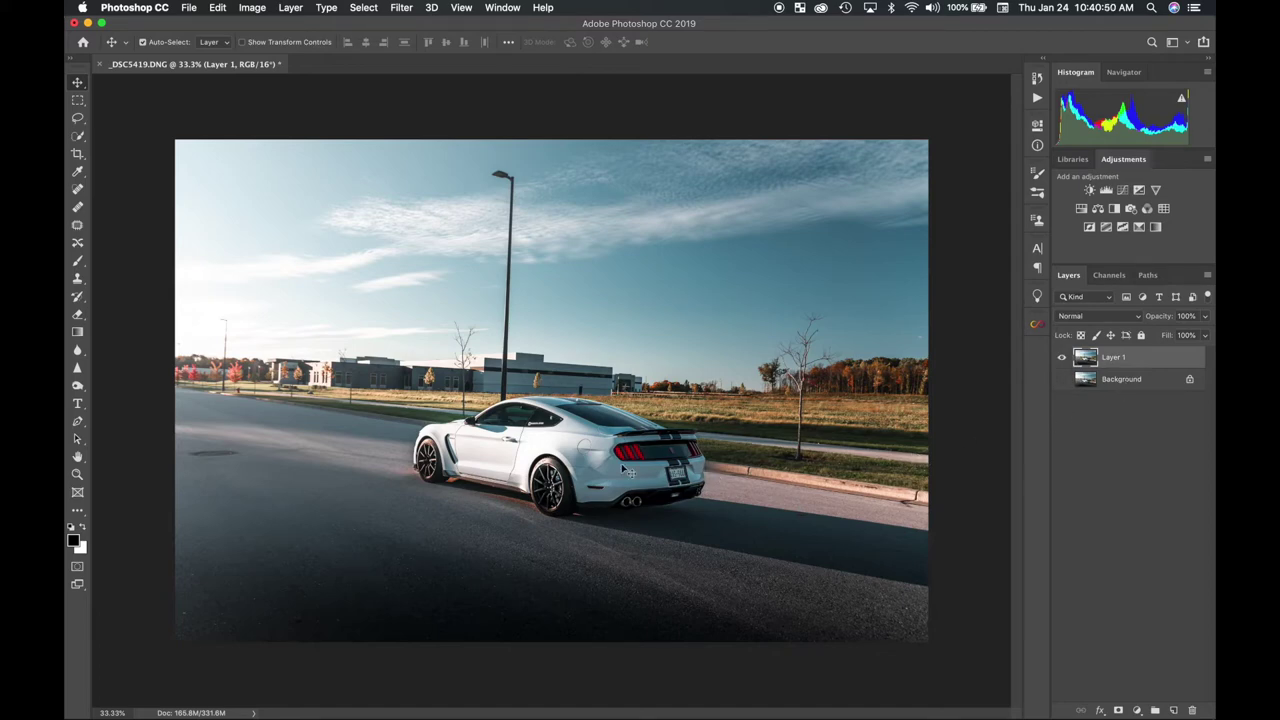
Pick the Quick Selection Tool and run Select Subject to select the white Mustang.
click(81, 137)
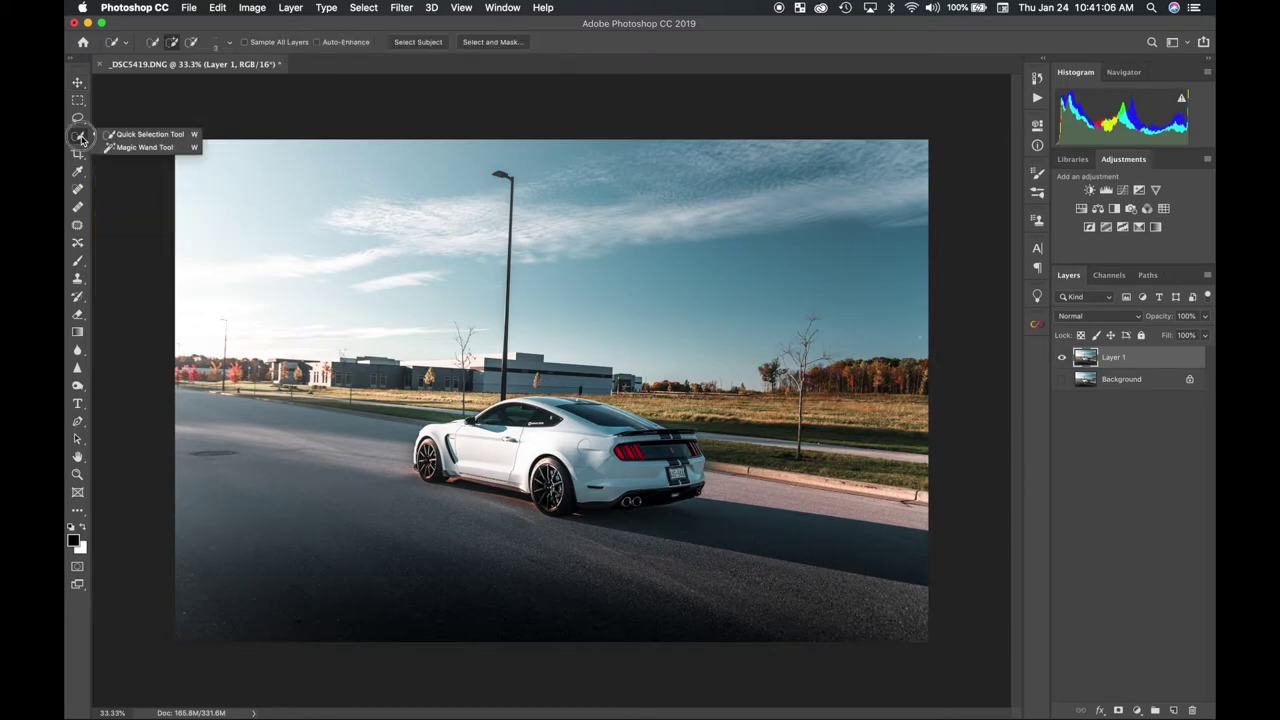
click(118, 137)
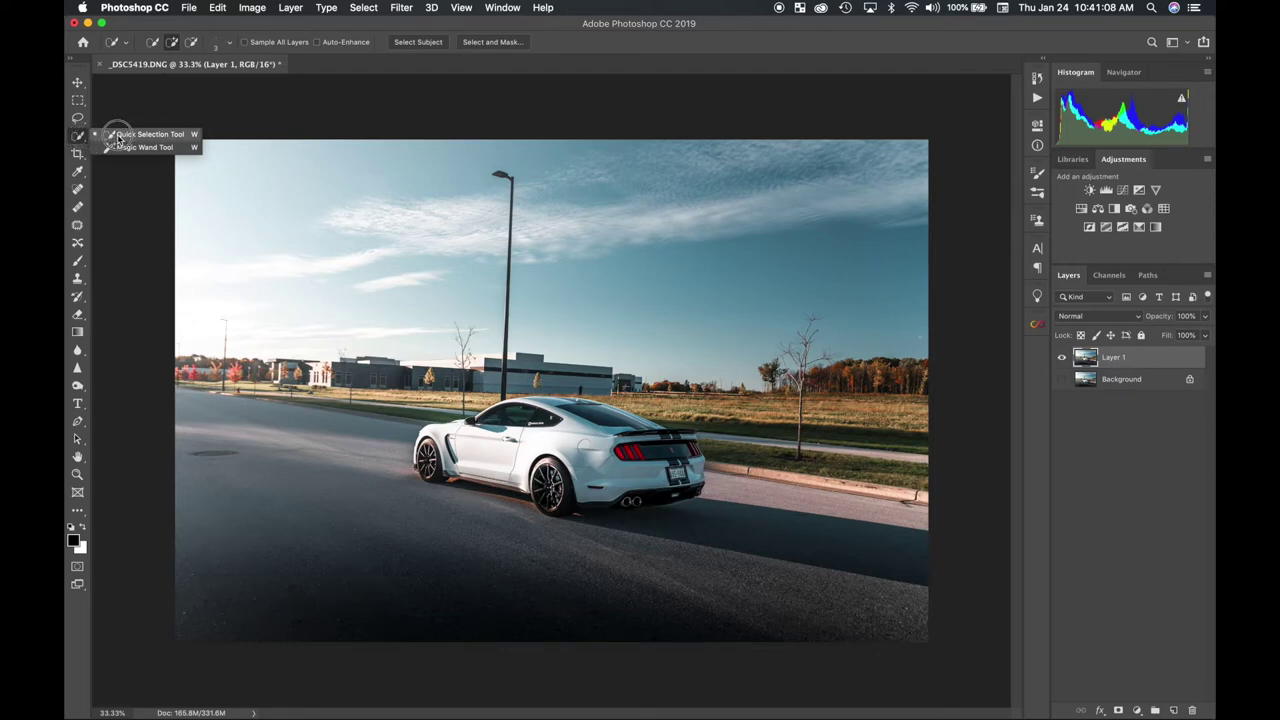
click(118, 137)
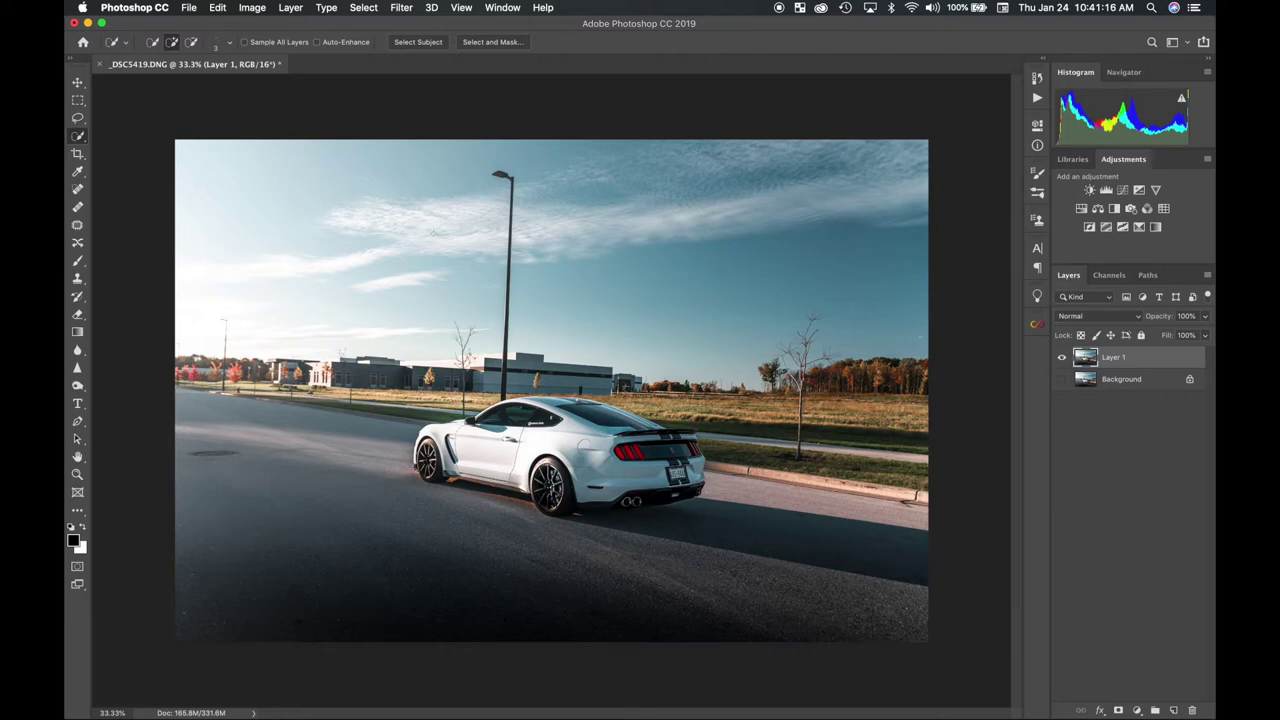
click(433, 45)
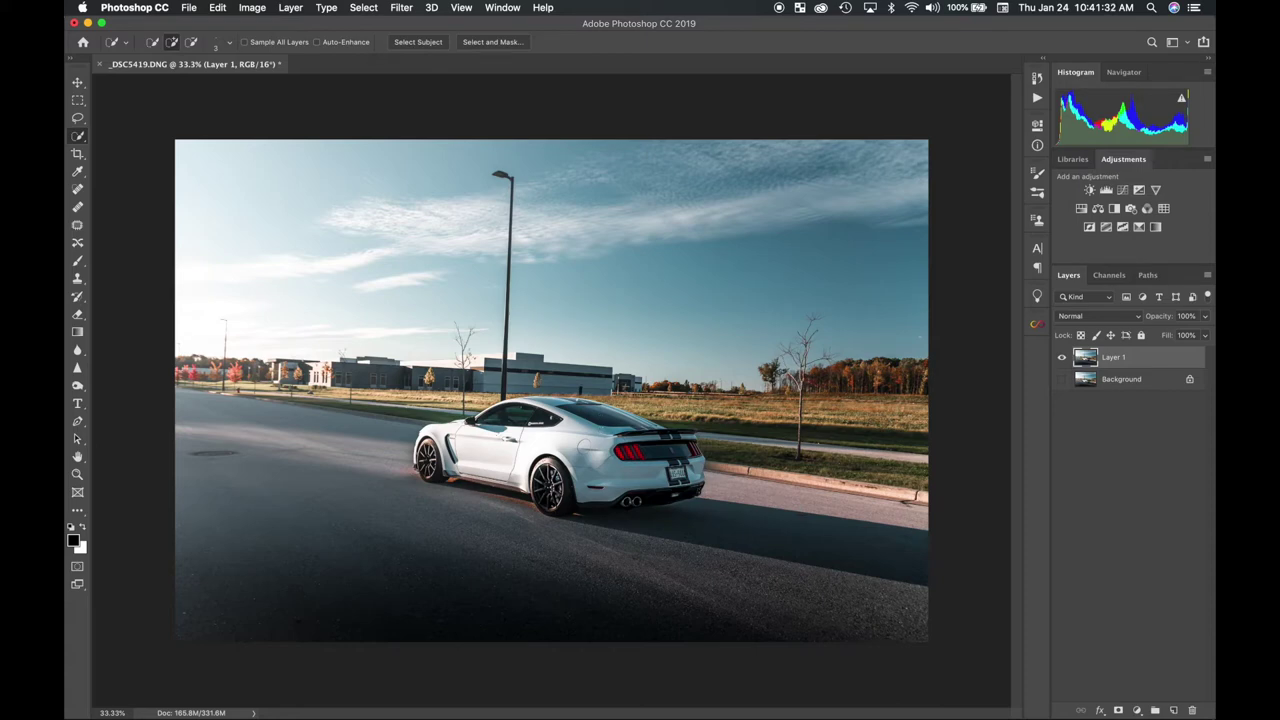
click(413, 46)
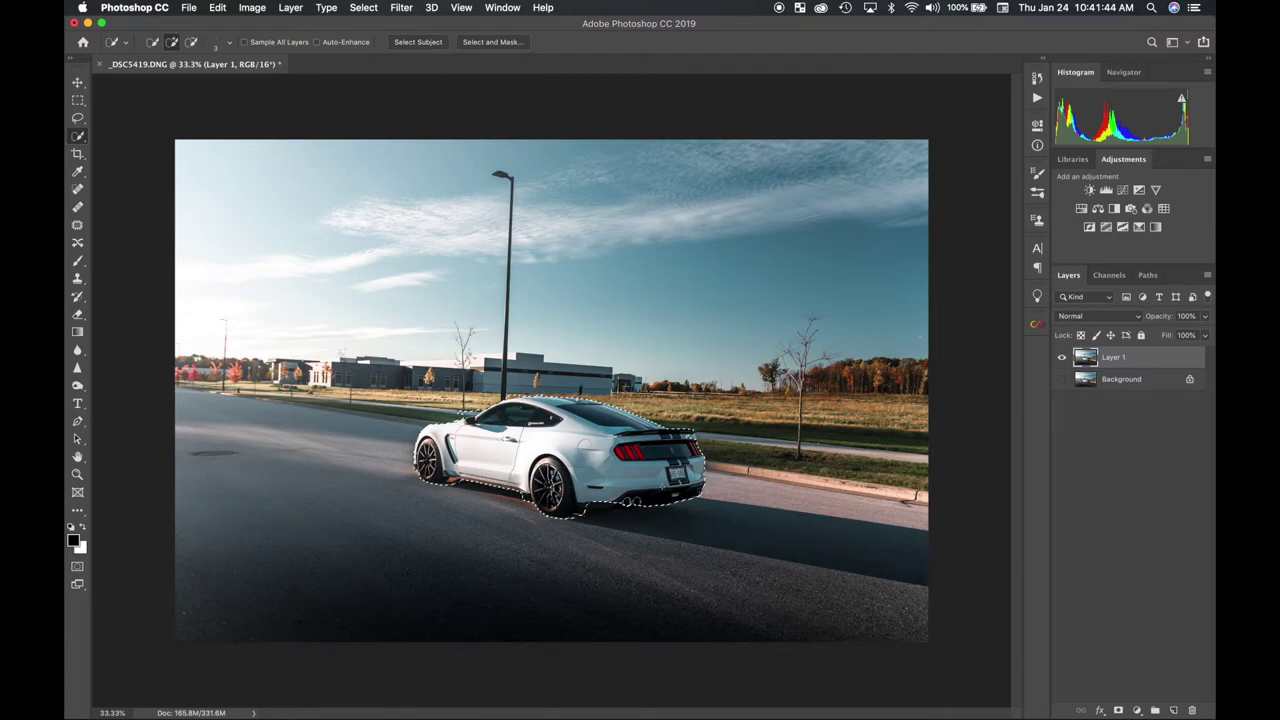
Zoom and pan around the wheels and rear bumper to inspect the selection edges, declining a FaceTime call.
scroll(665, 452, up, 5)
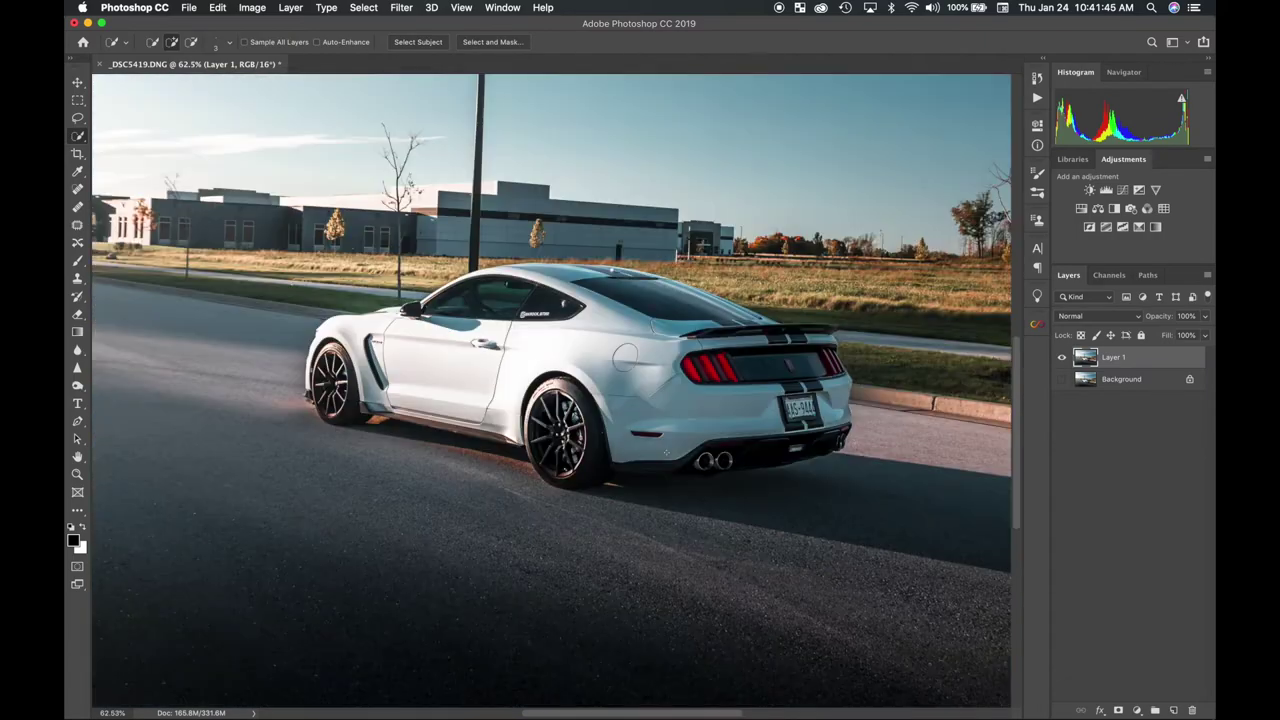
scroll(665, 452, up, 5)
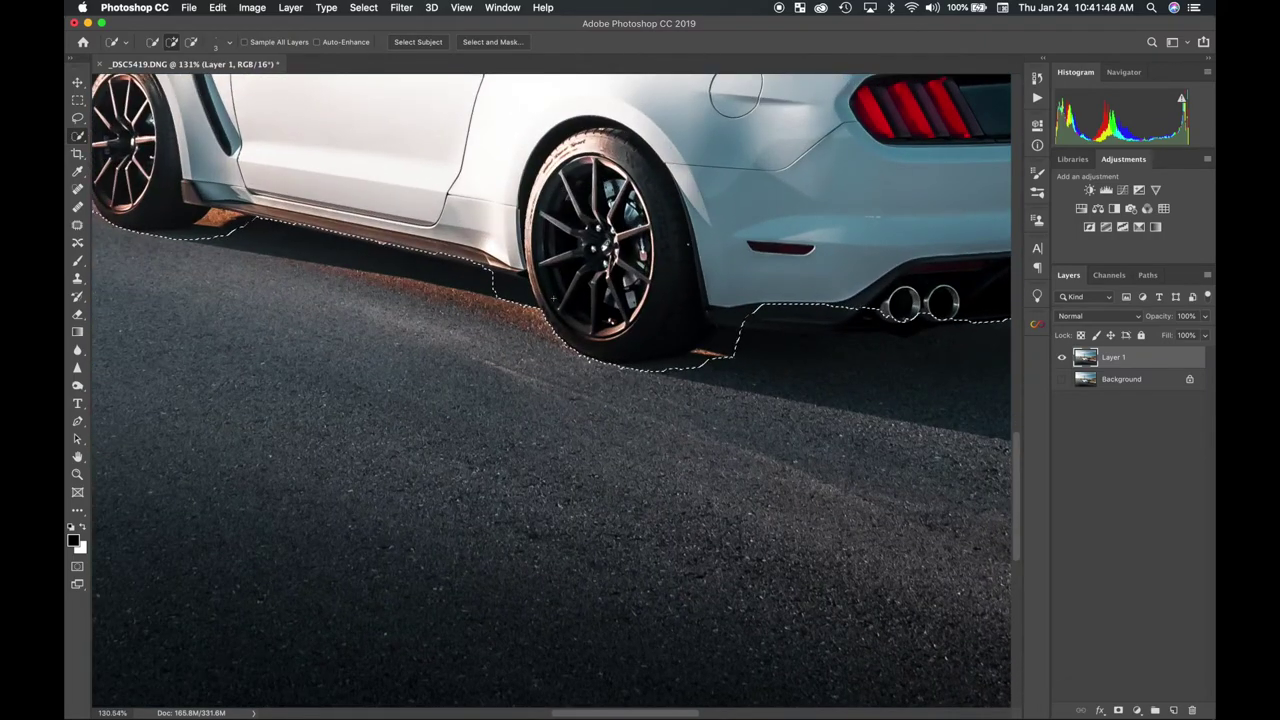
scroll(522, 285, right, 4)
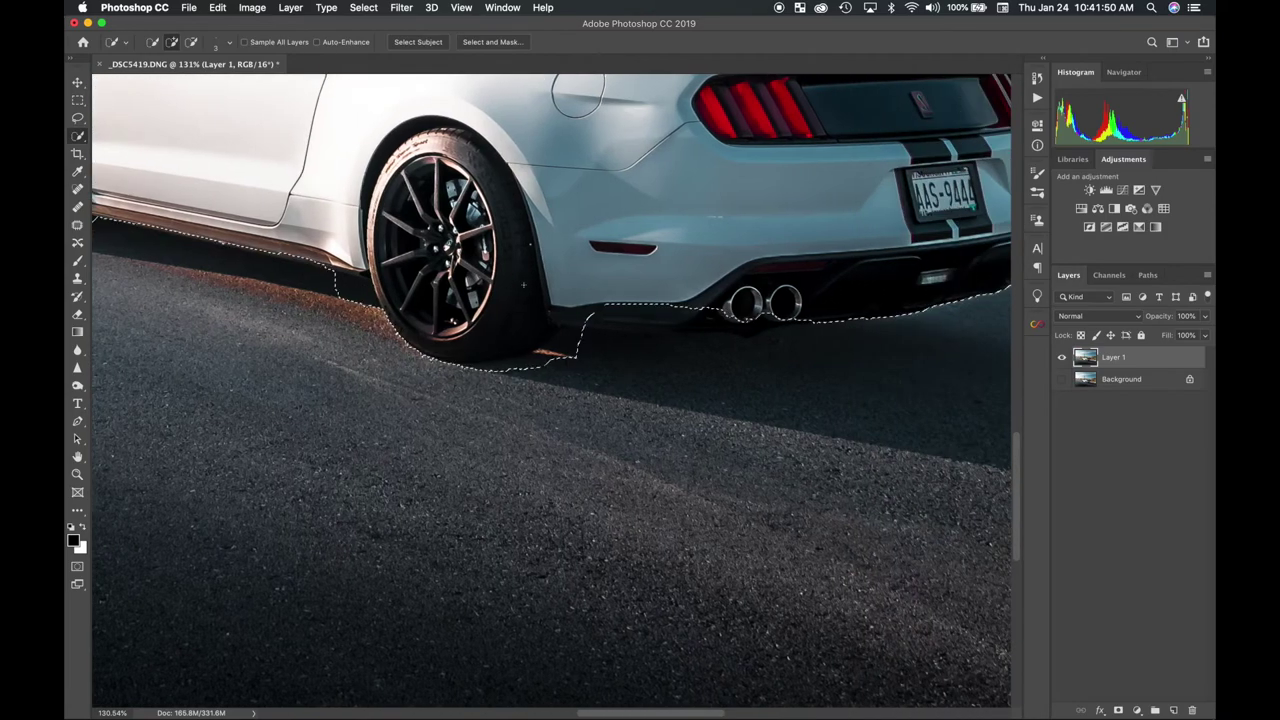
scroll(522, 285, right, 2)
scroll(522, 285, up, 2)
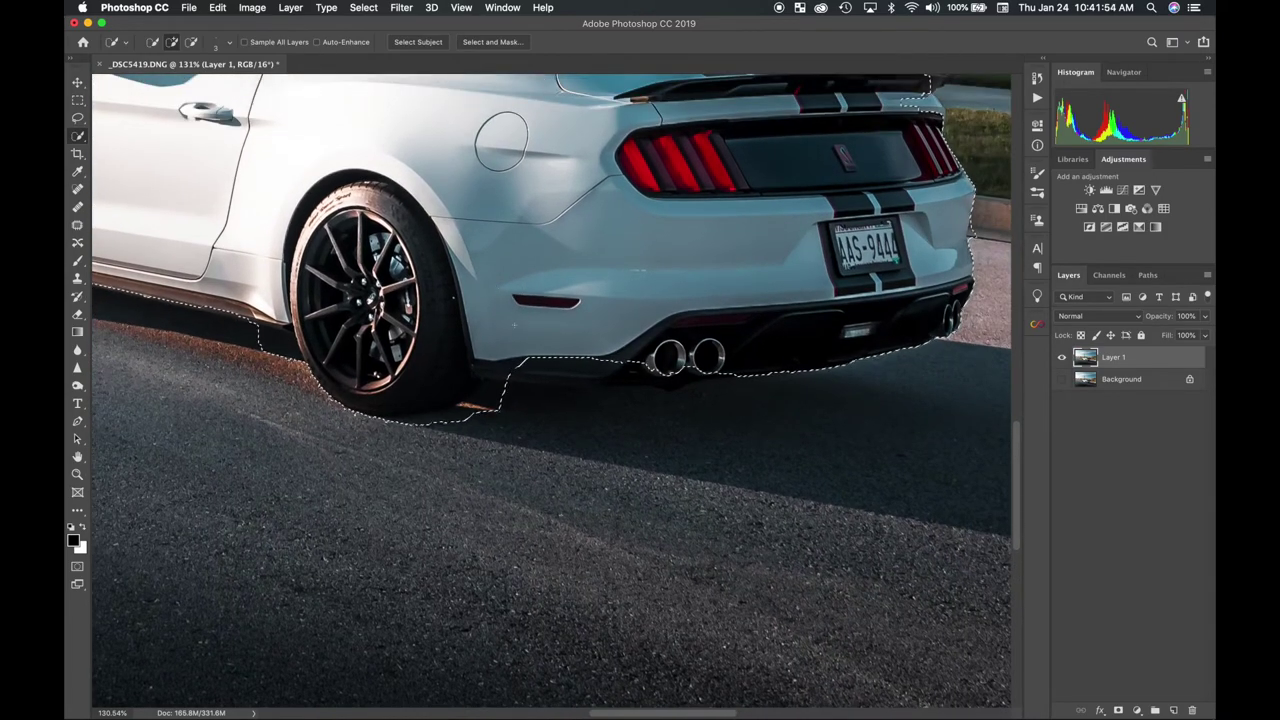
scroll(533, 355, left, 5)
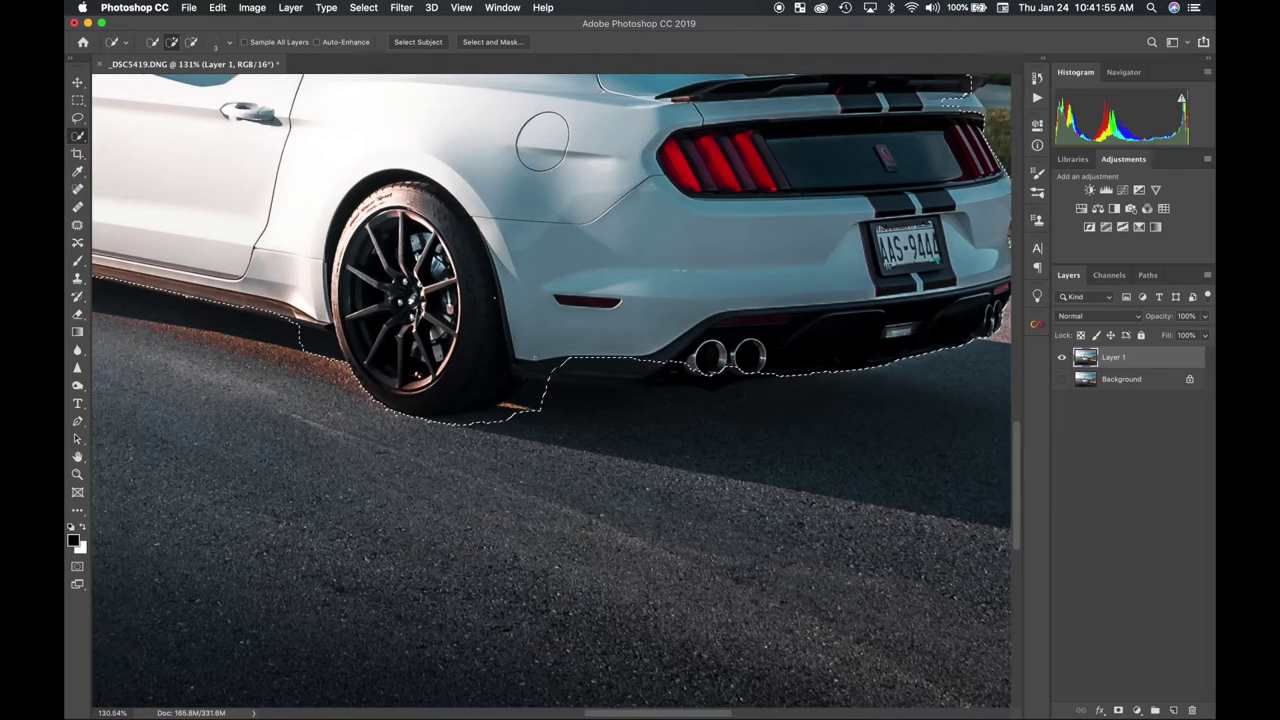
scroll(534, 356, left, 4)
scroll(534, 356, up, 1)
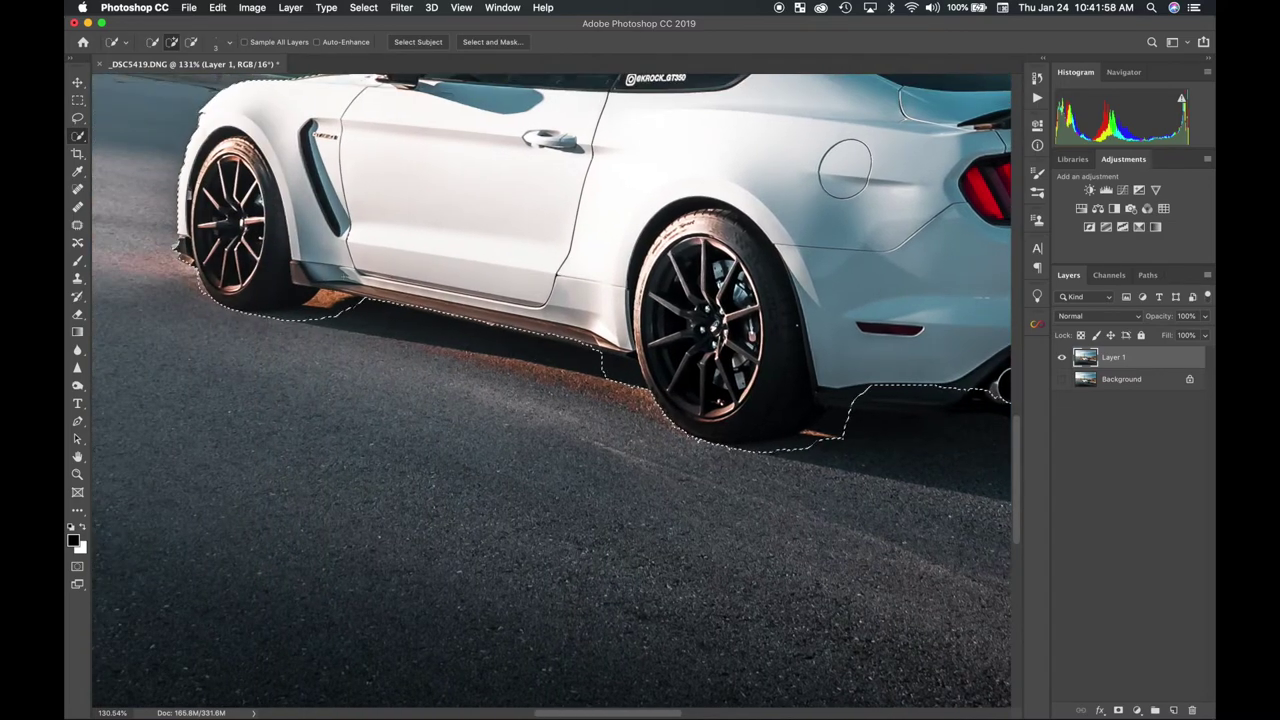
scroll(556, 390, up, 8)
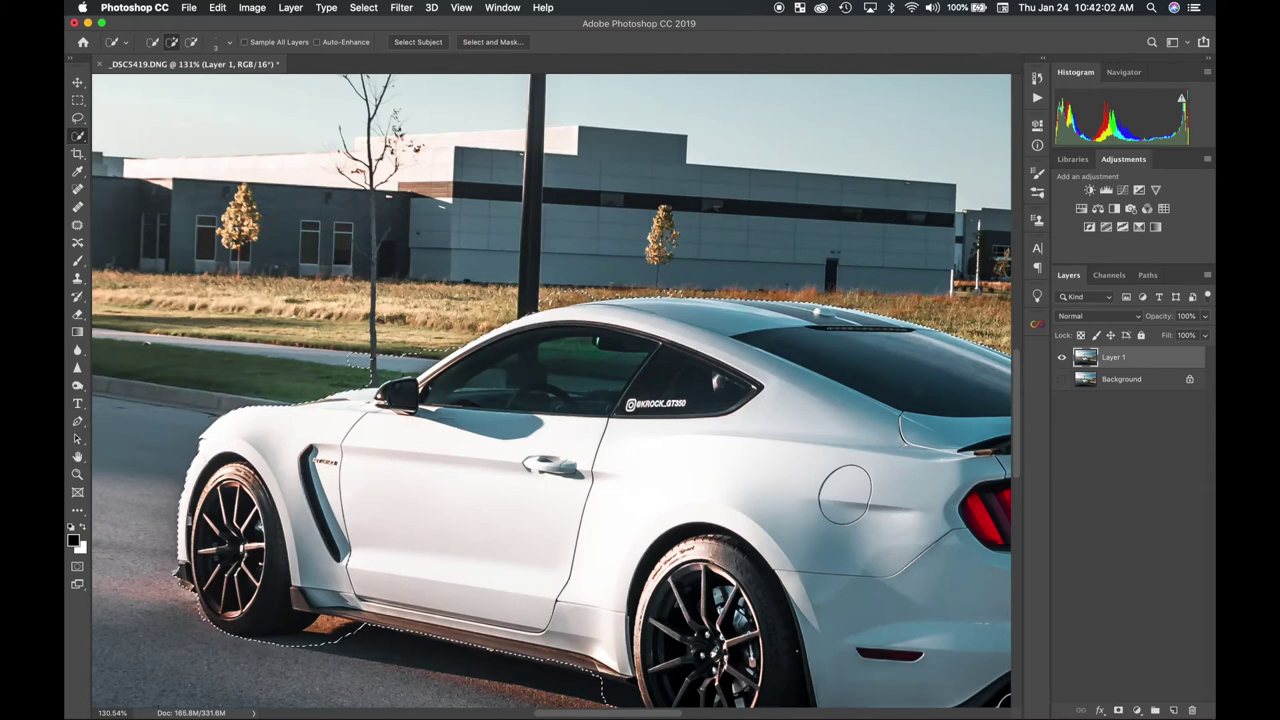
scroll(552, 391, right, 1)
scroll(552, 391, right, 2)
scroll(552, 391, right, 8)
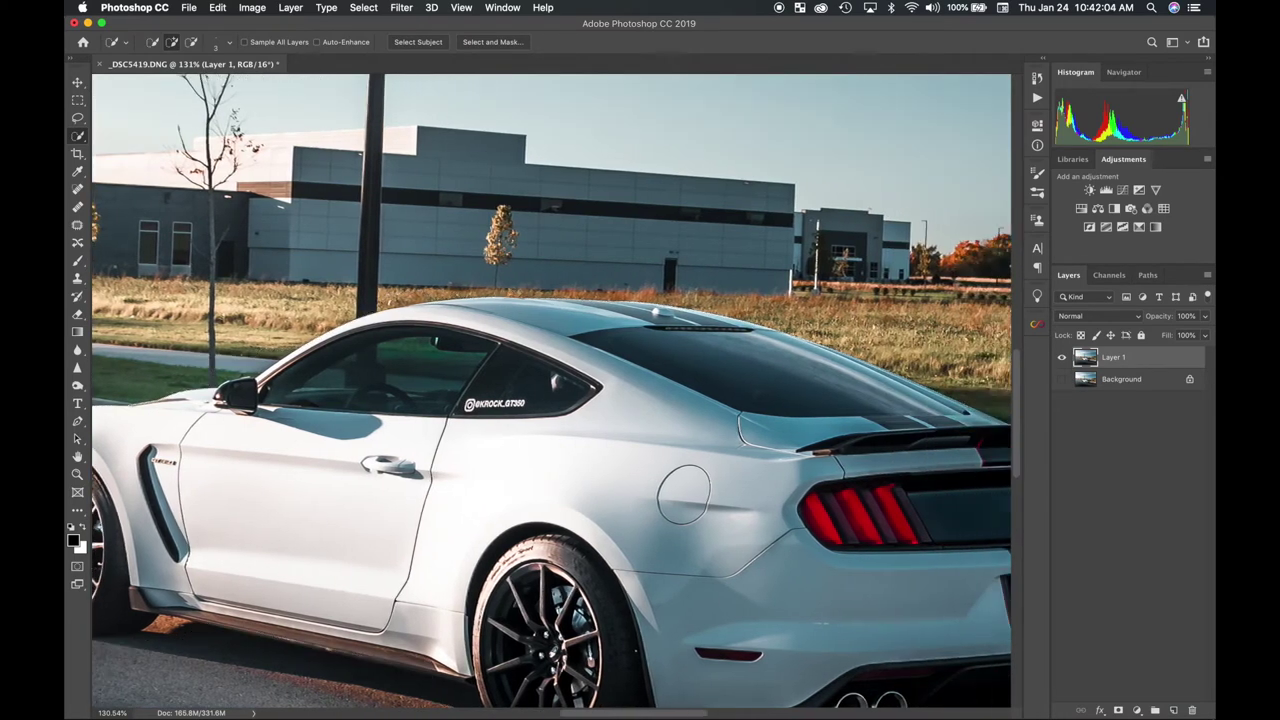
scroll(552, 391, down, 2)
scroll(552, 391, down, 4)
scroll(552, 391, left, 4)
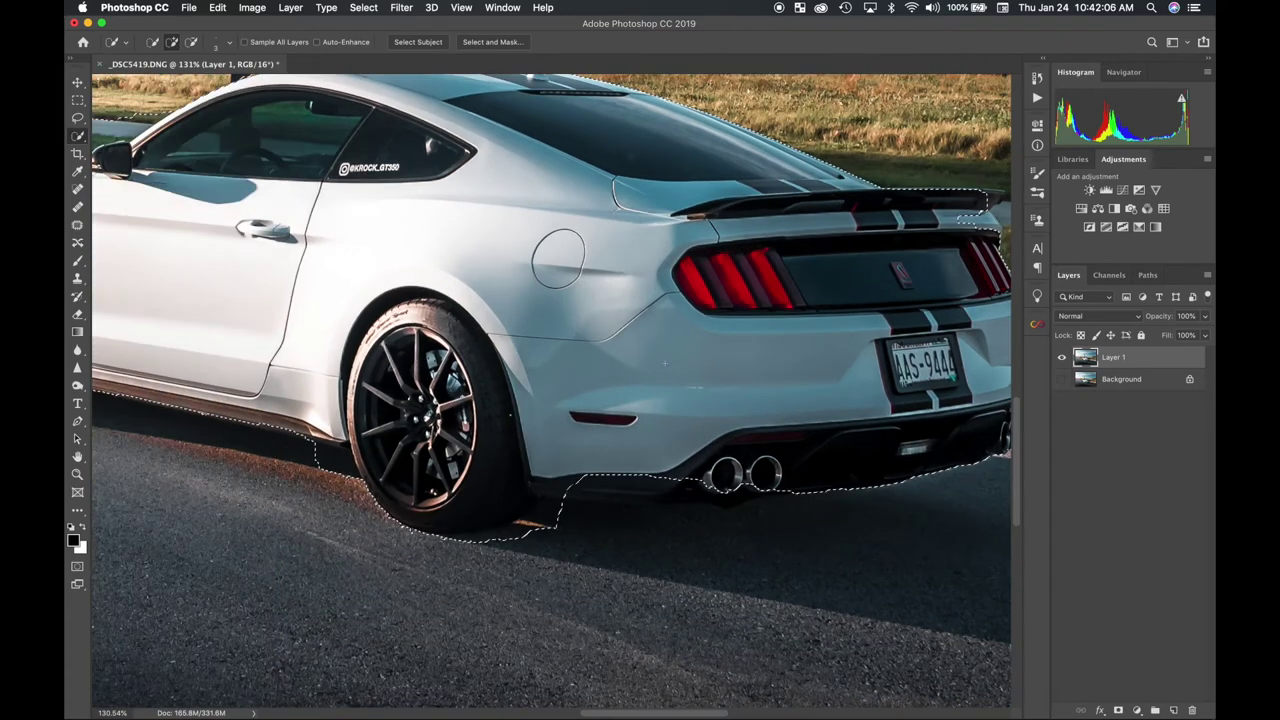
key(super+d)
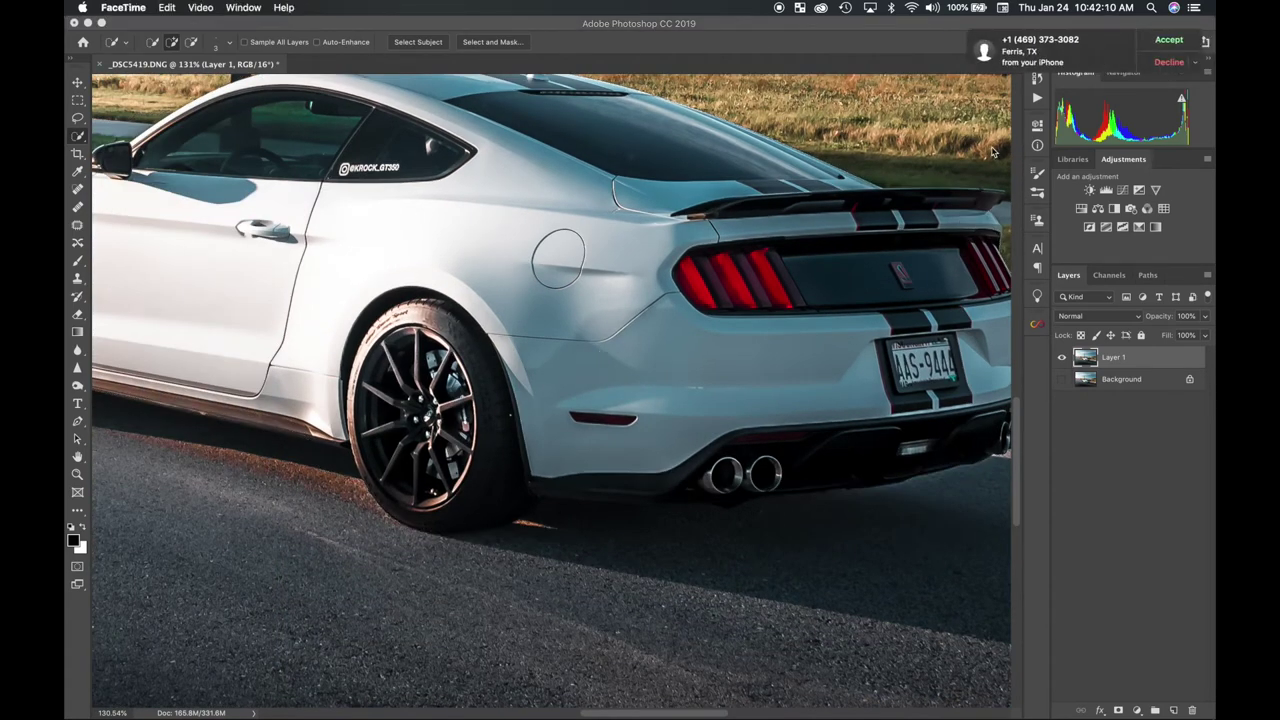
click(1165, 62)
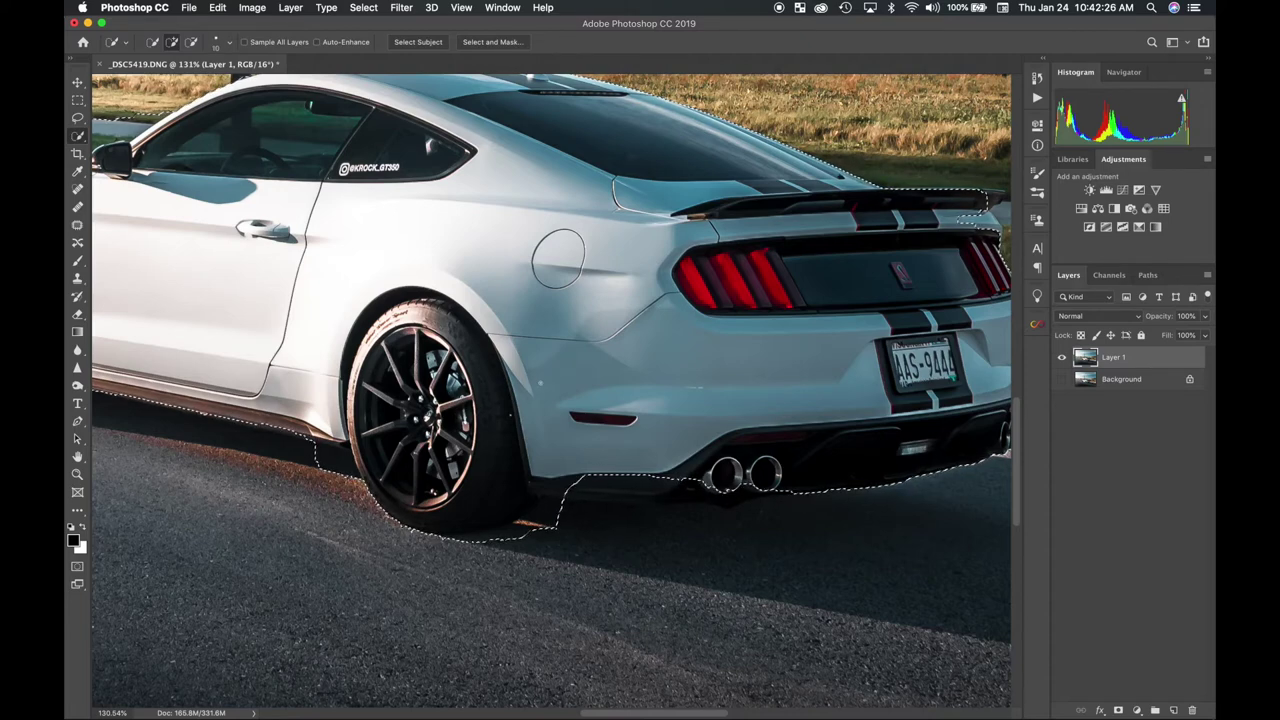
Raise the Quick Selection brush to 25, then make it slightly smaller in the brush settings.
key(bracketright)
key(bracketright)
key(bracketright)
key(bracketright)
key(bracketright)
key(bracketright)
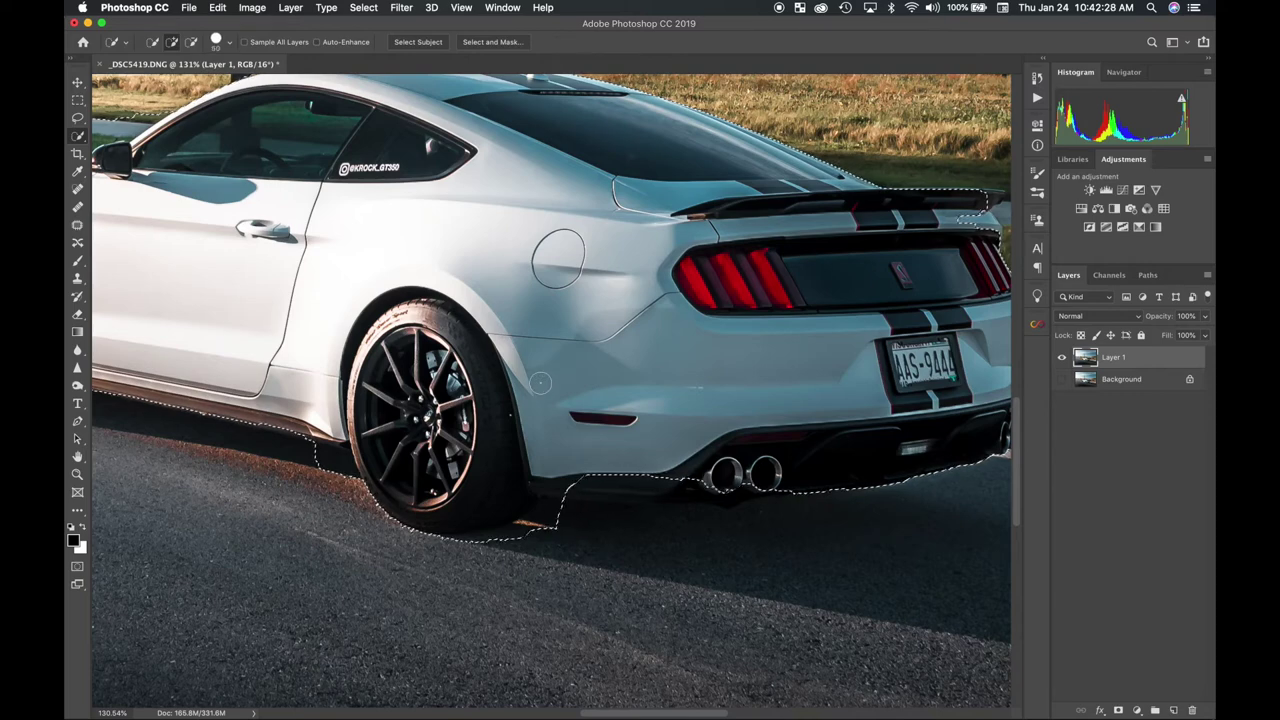
click(230, 44)
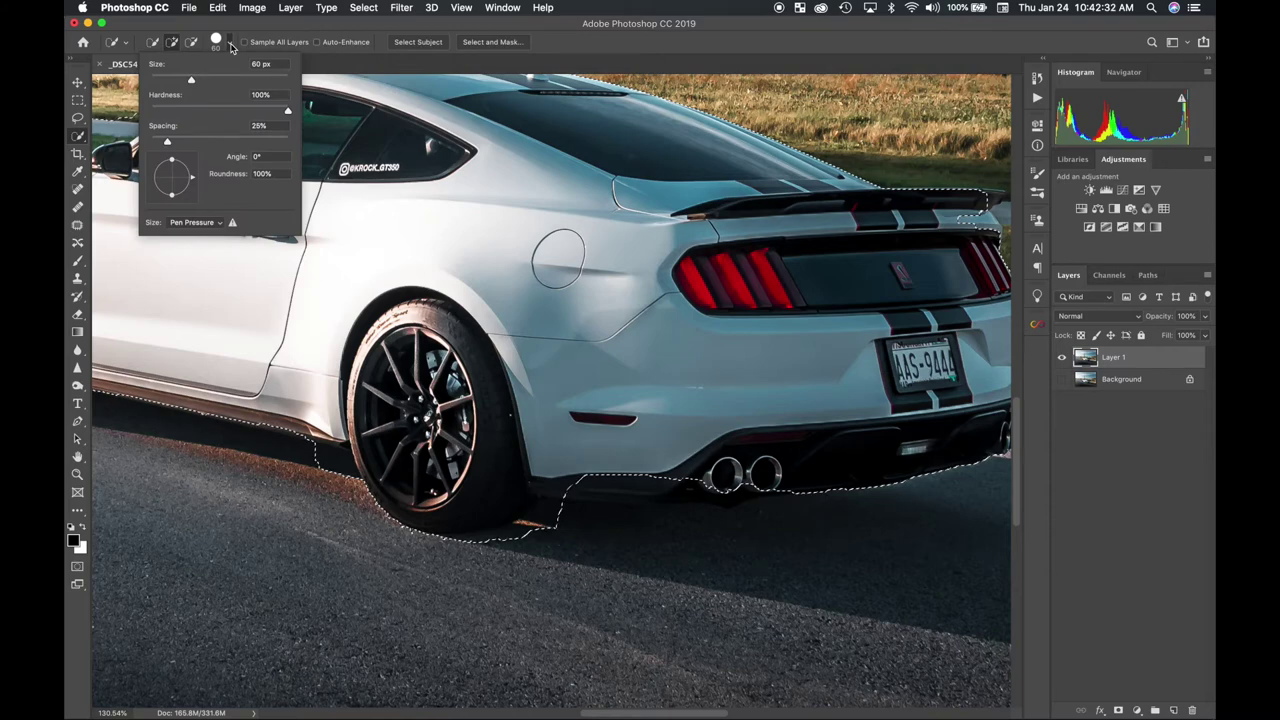
drag(193, 80, 191, 83)
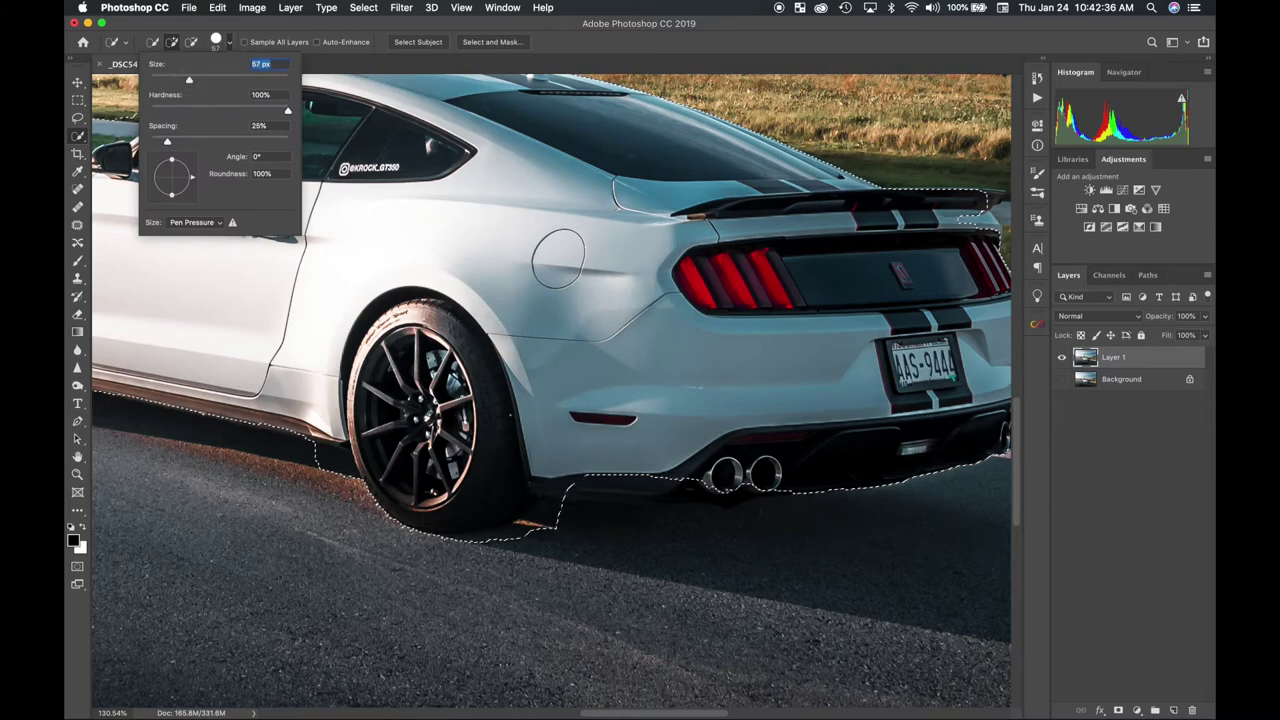
key(Return)
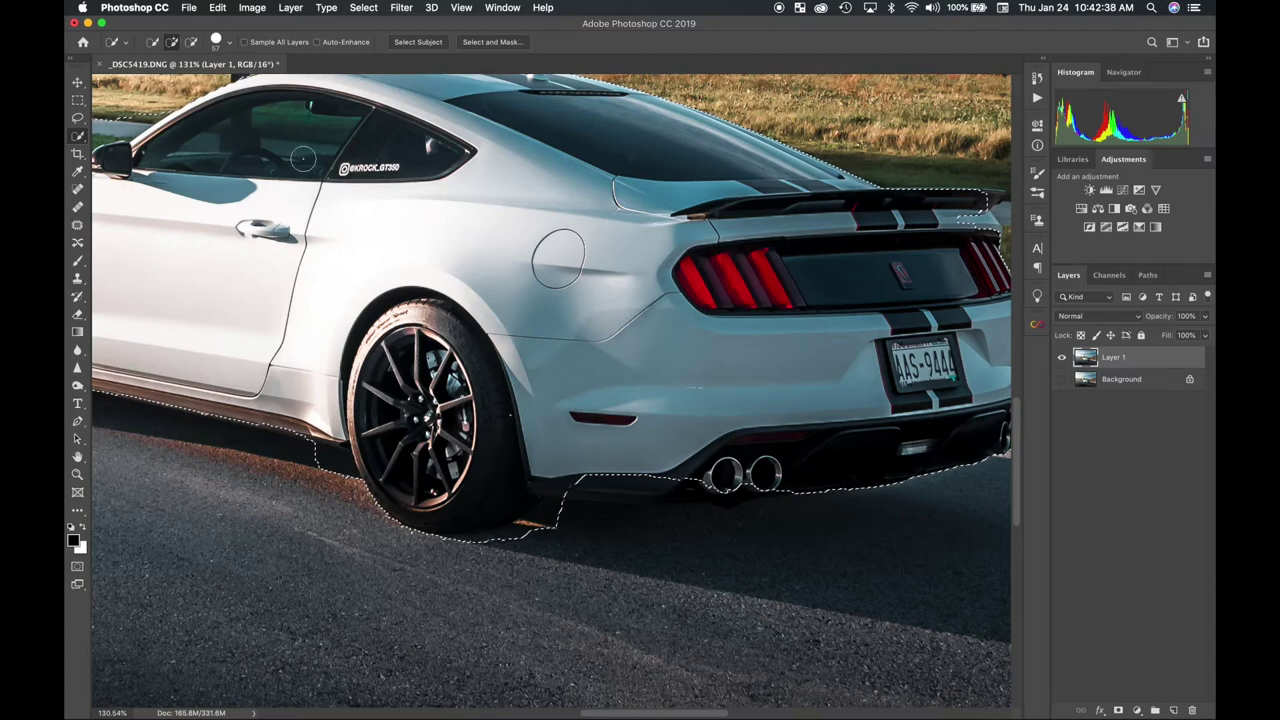
scroll(295, 133, left, 10)
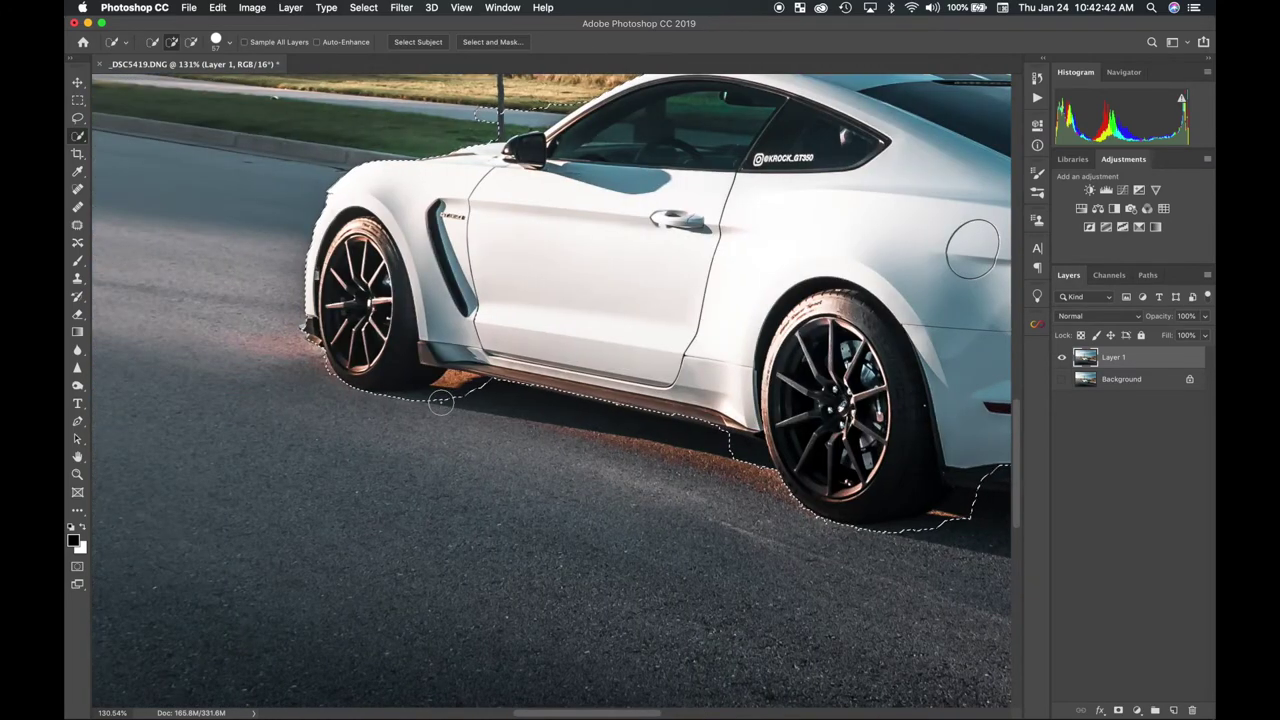
Subtract the ground behind and below the front tire with a size-20 brush, keeping the tire's bottom edge.
key(alt)
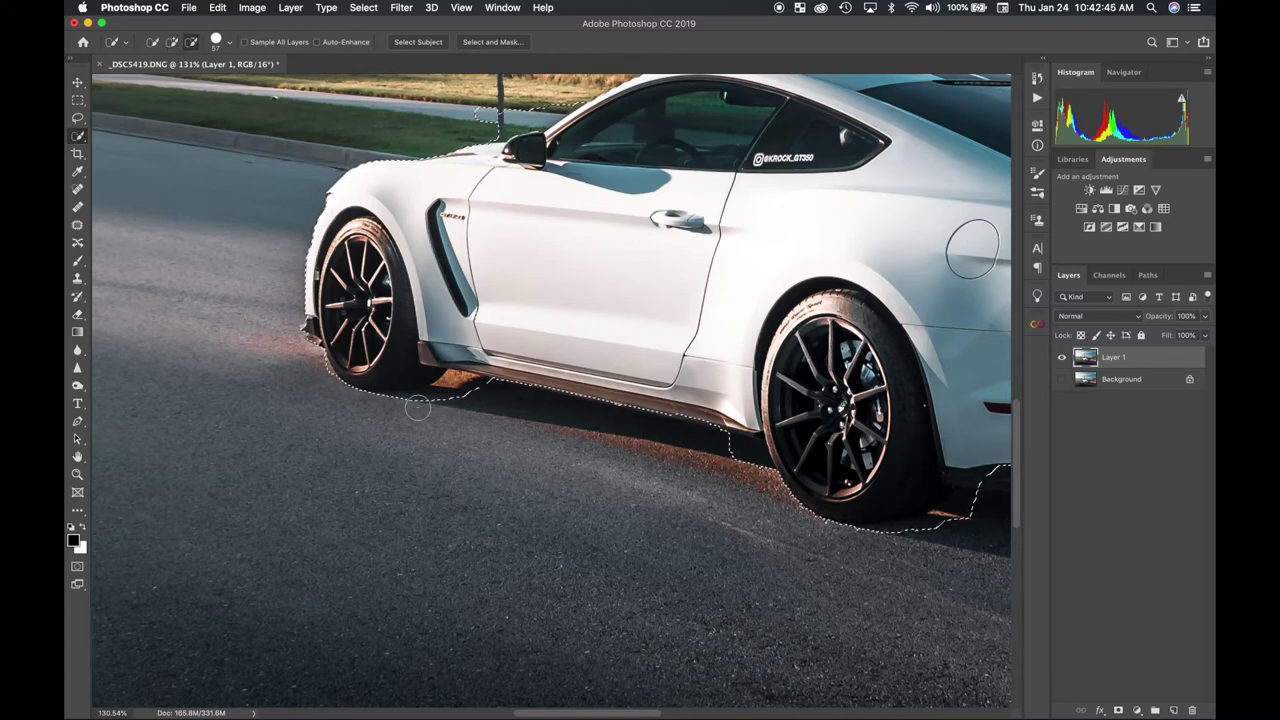
drag(418, 402, 469, 388)
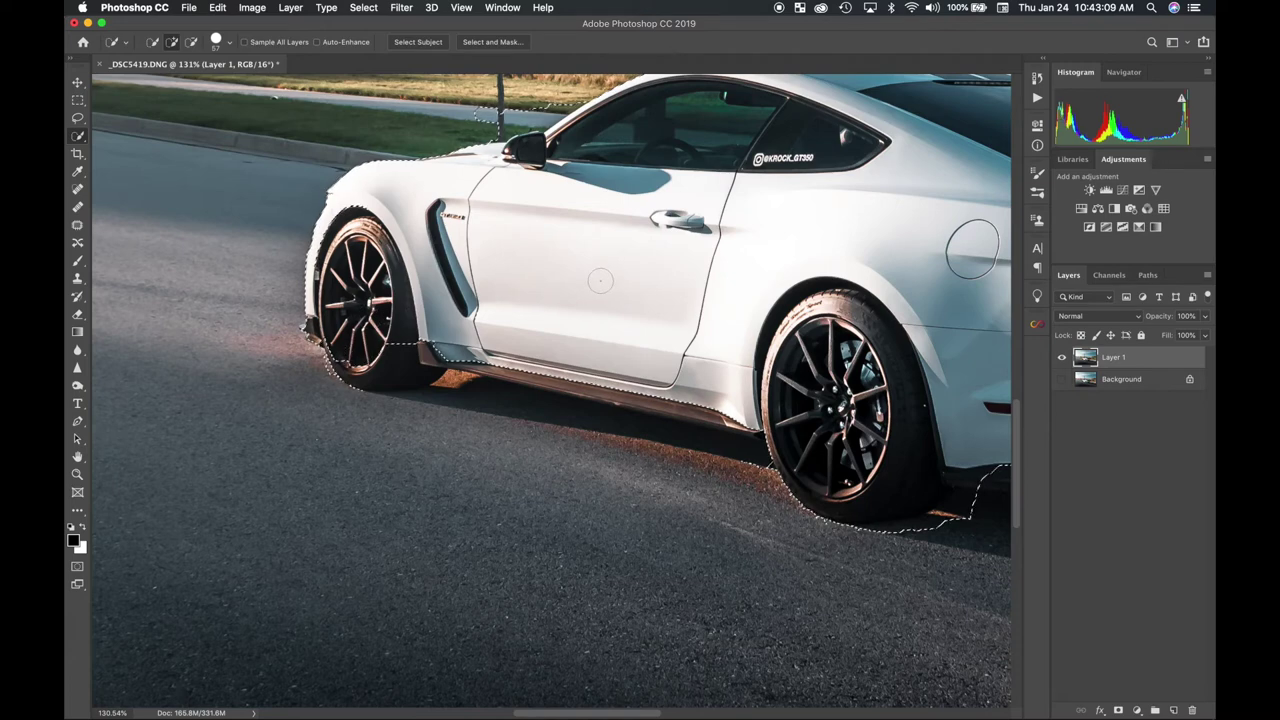
key(alt)
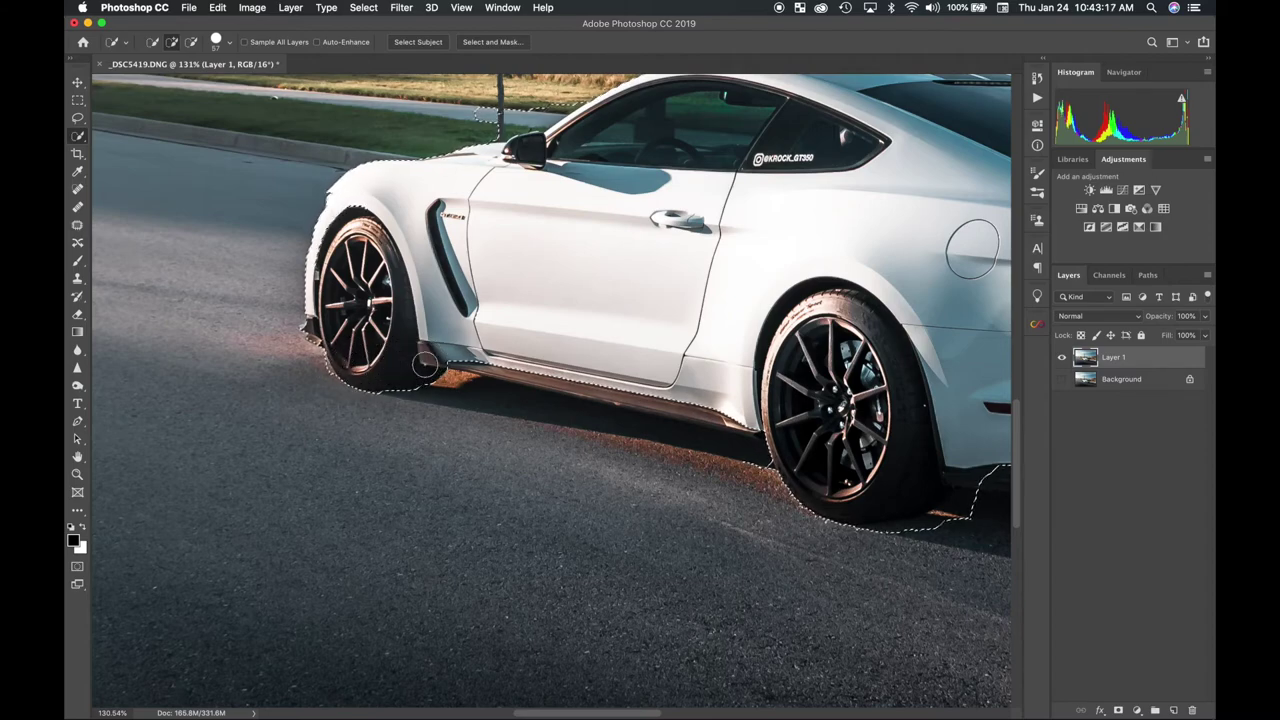
scroll(320, 370, up, 10)
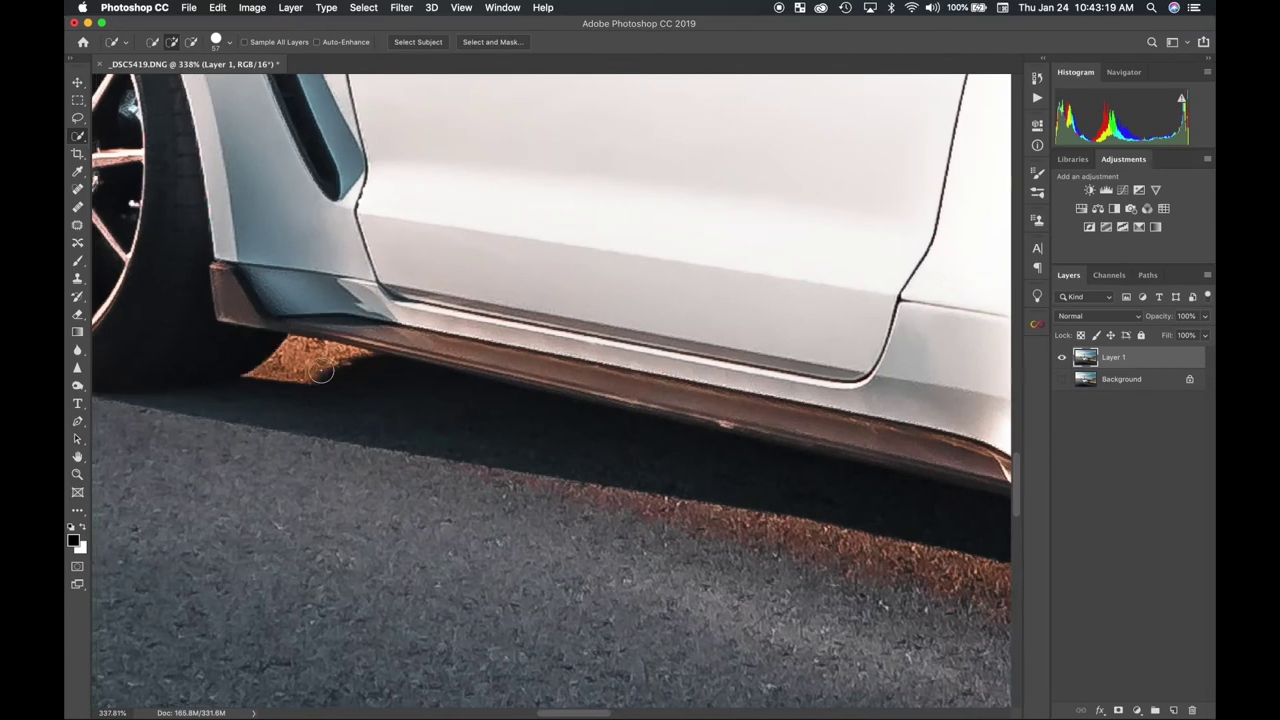
scroll(322, 392, up, 3)
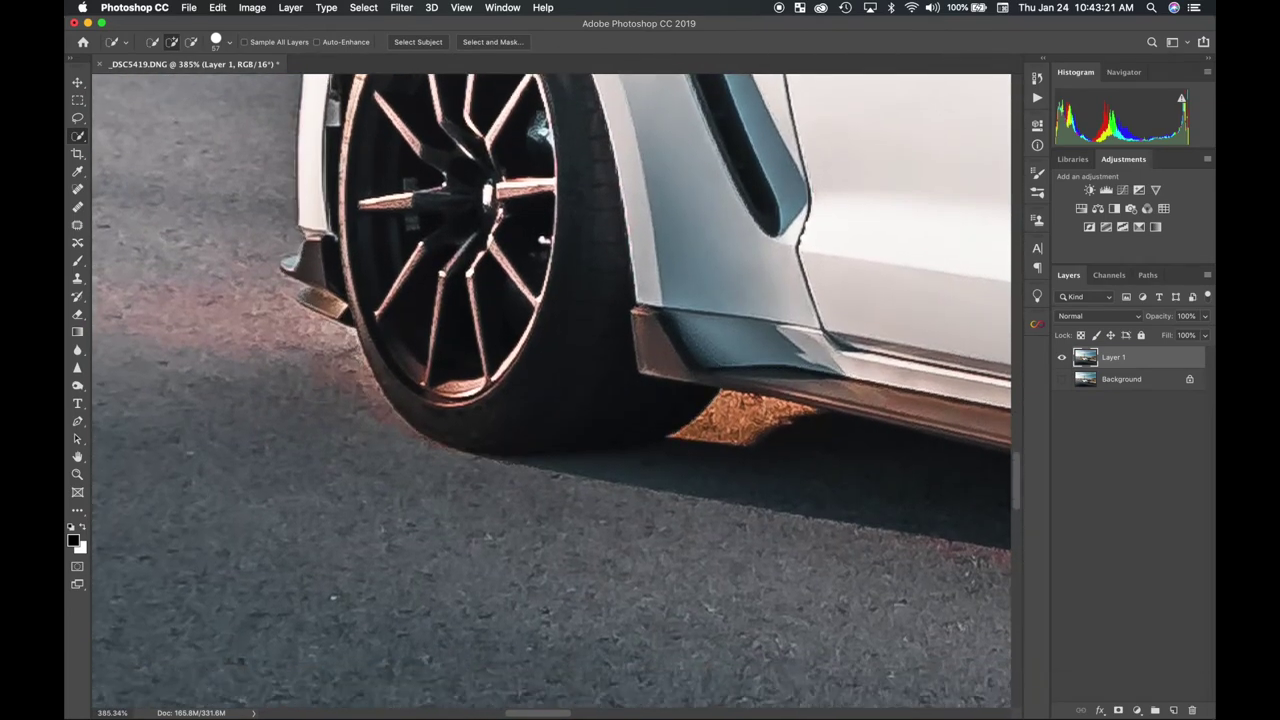
key(bracketleft)
key(bracketleft)
key(bracketleft)
key(bracketleft)
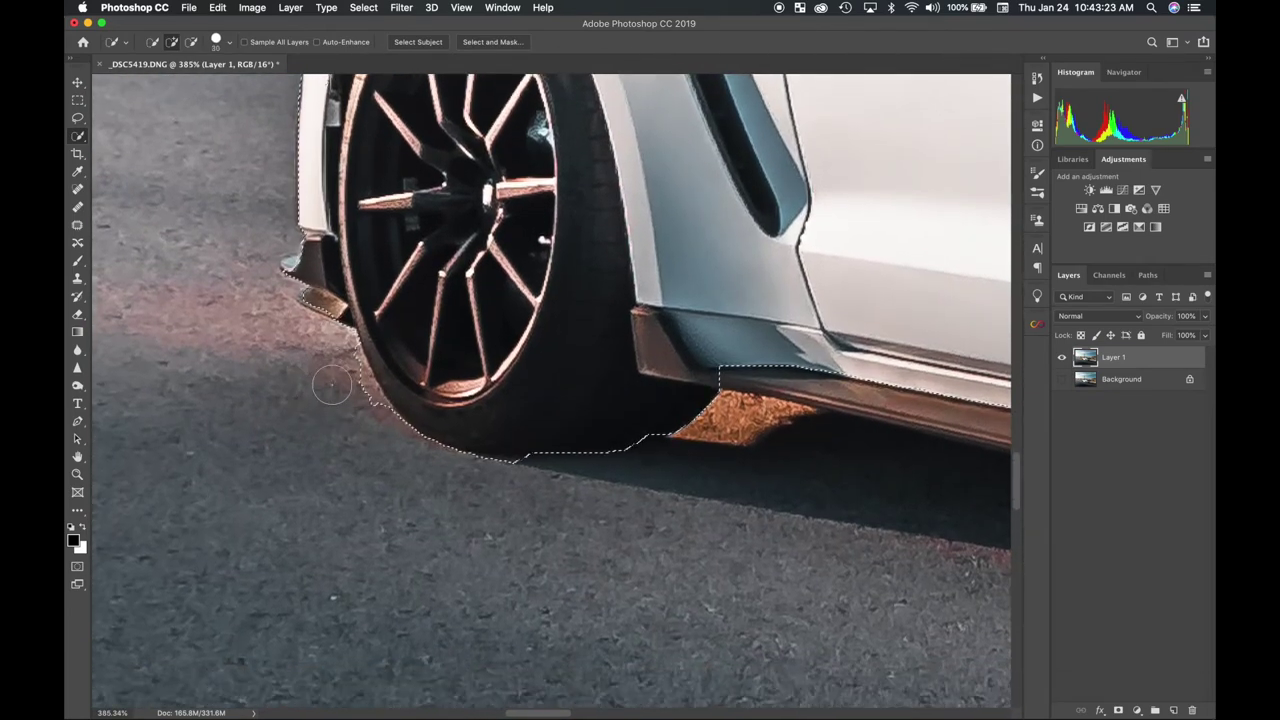
key(alt)
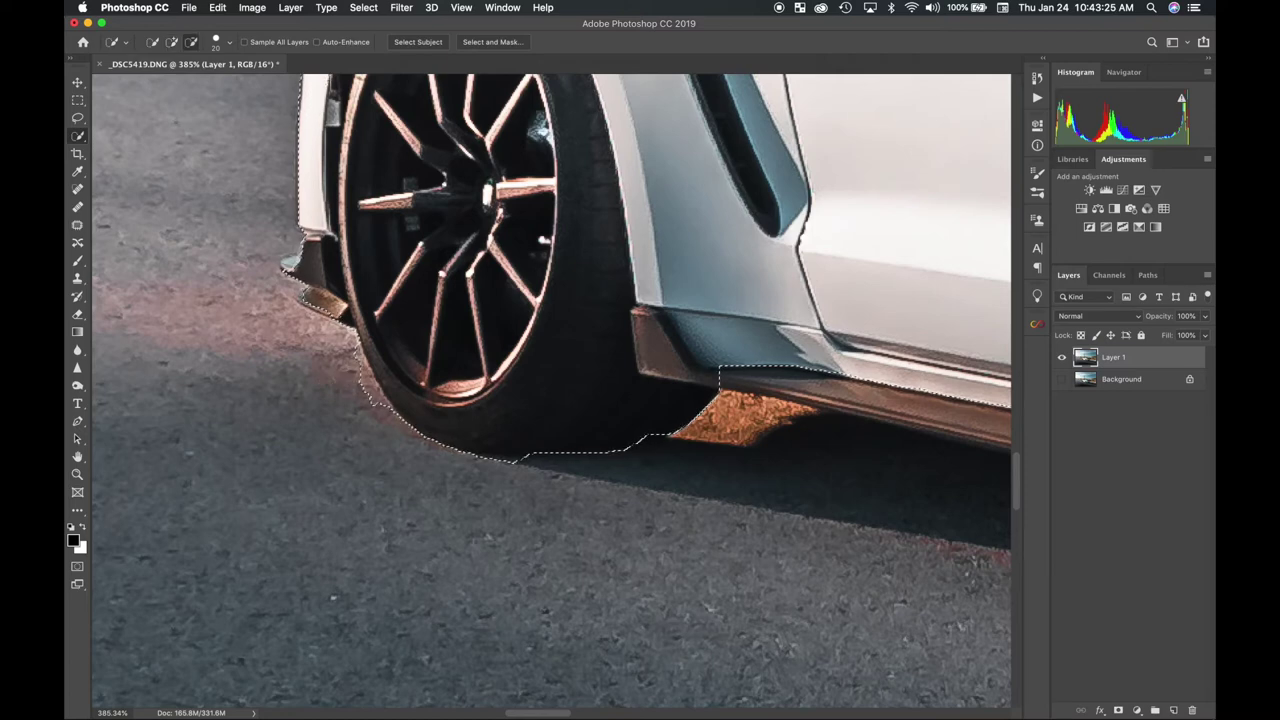
alt+click(362, 390)
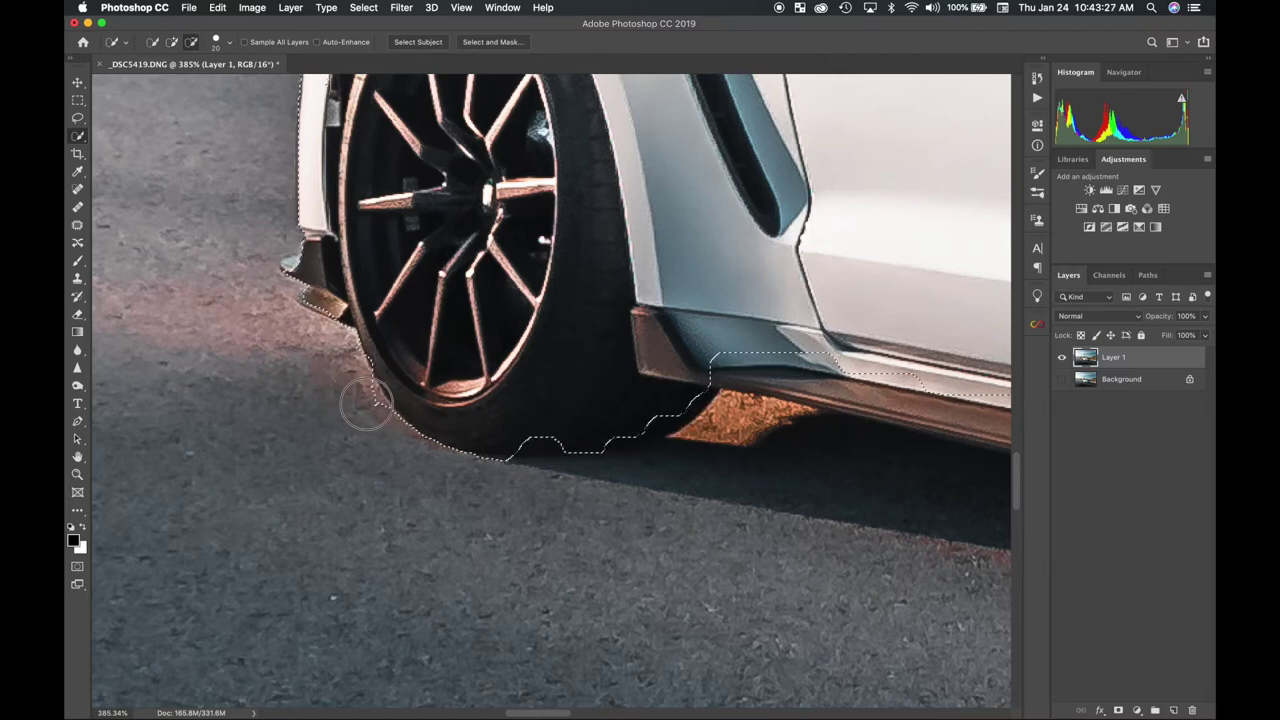
click(544, 472)
alt+click(516, 469)
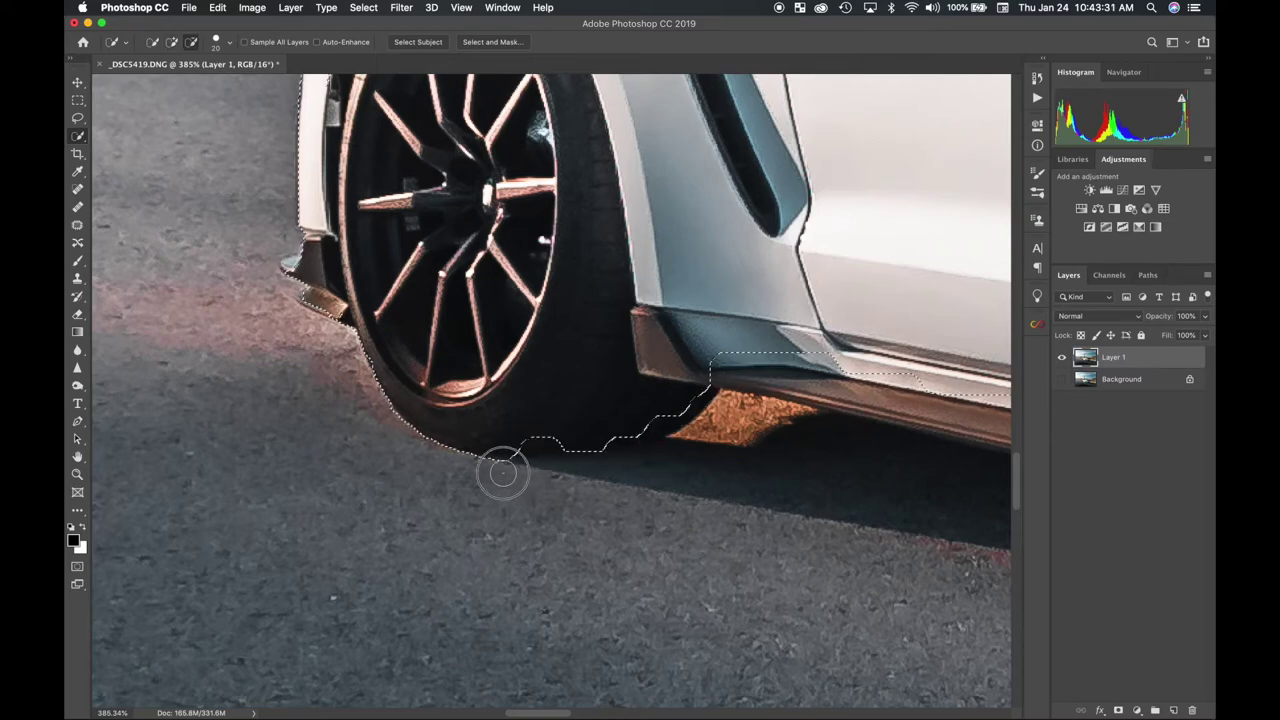
Extend the selection along the side skirt and under the rear bumper, undoing the spill into the asphalt.
scroll(666, 477, right, 10)
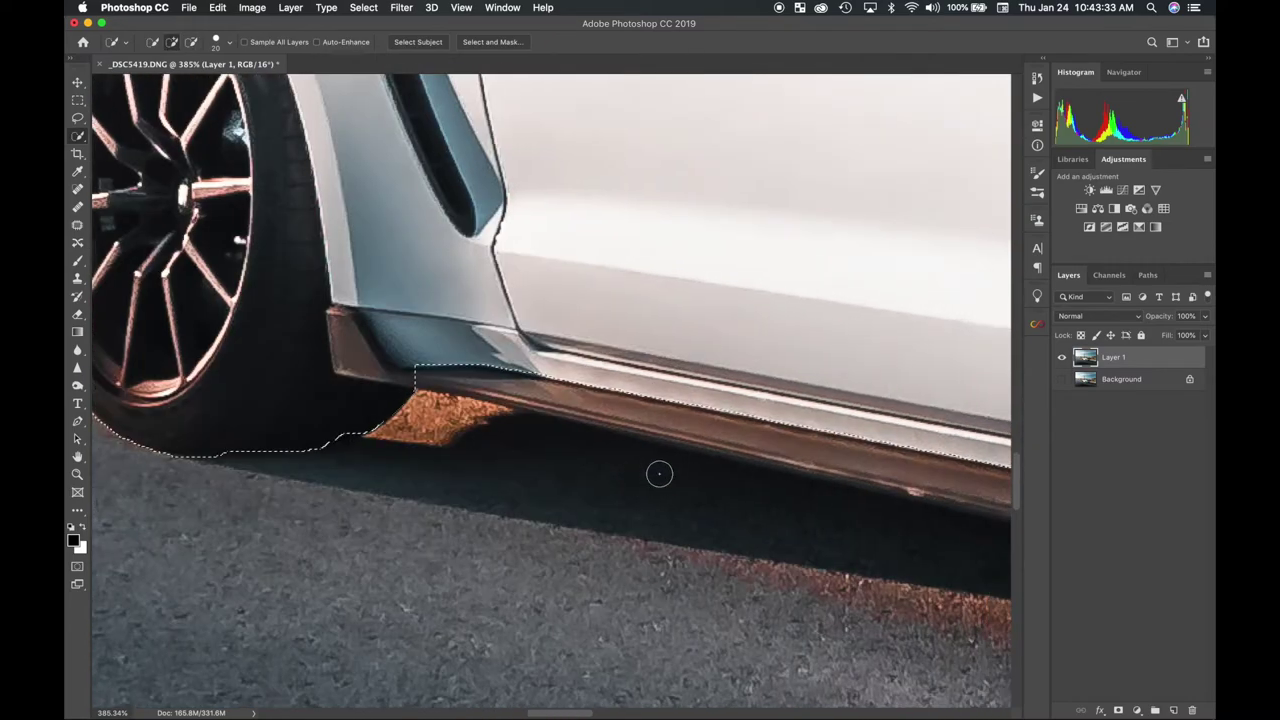
scroll(536, 386, down, 5)
scroll(534, 380, up, 3)
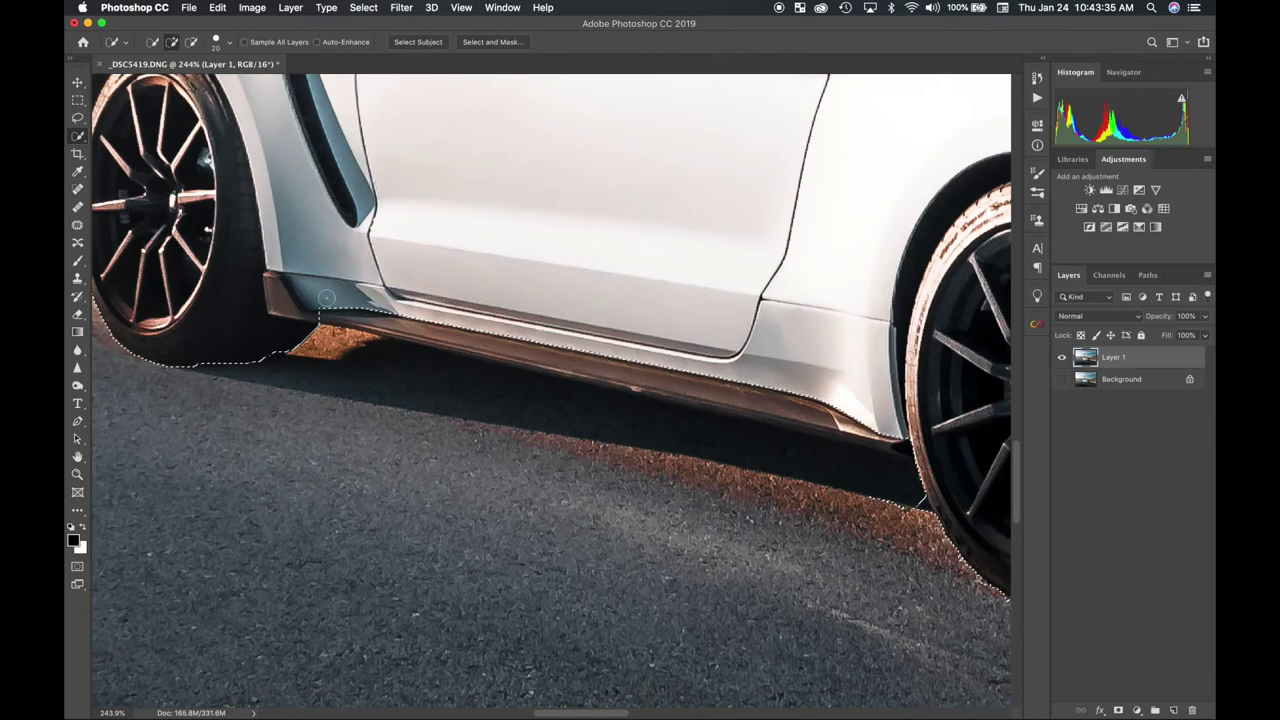
drag(585, 360, 823, 423)
scroll(823, 423, right, 8)
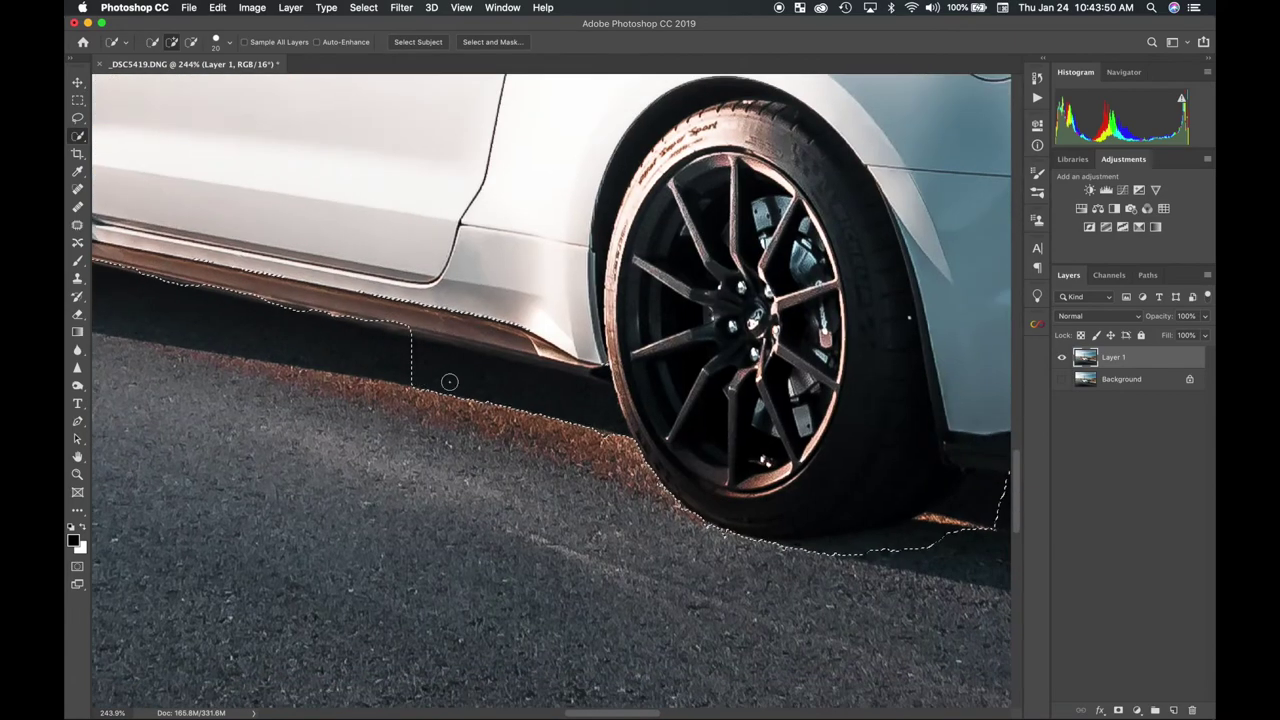
scroll(607, 425, right, 10)
scroll(607, 425, down, 3)
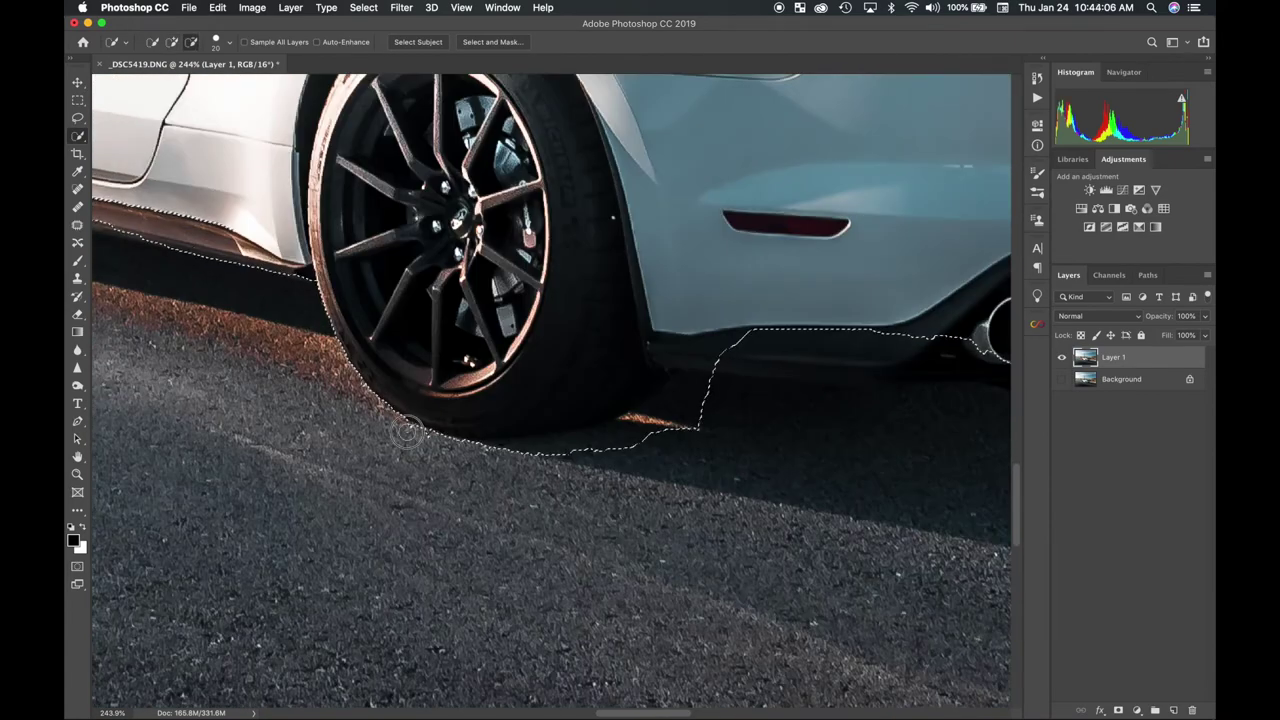
scroll(603, 441, right, 10)
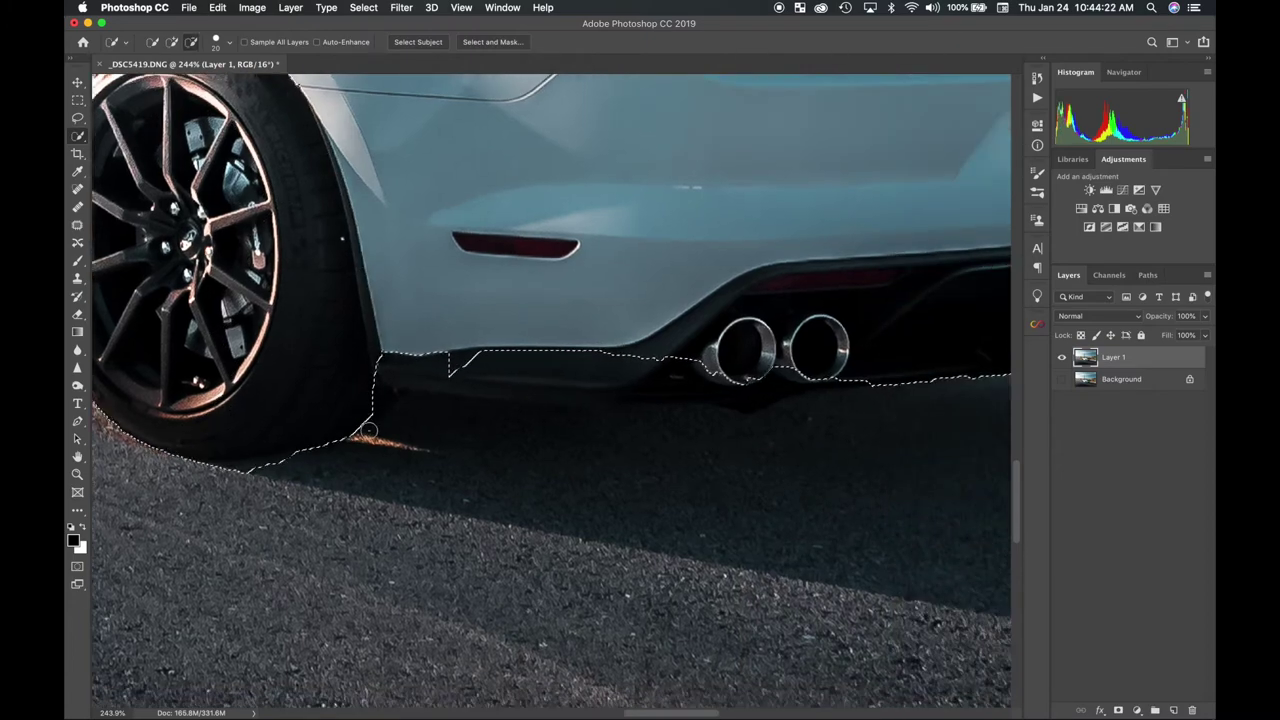
scroll(507, 384, down, 2)
drag(507, 384, 814, 526)
key(super+z)
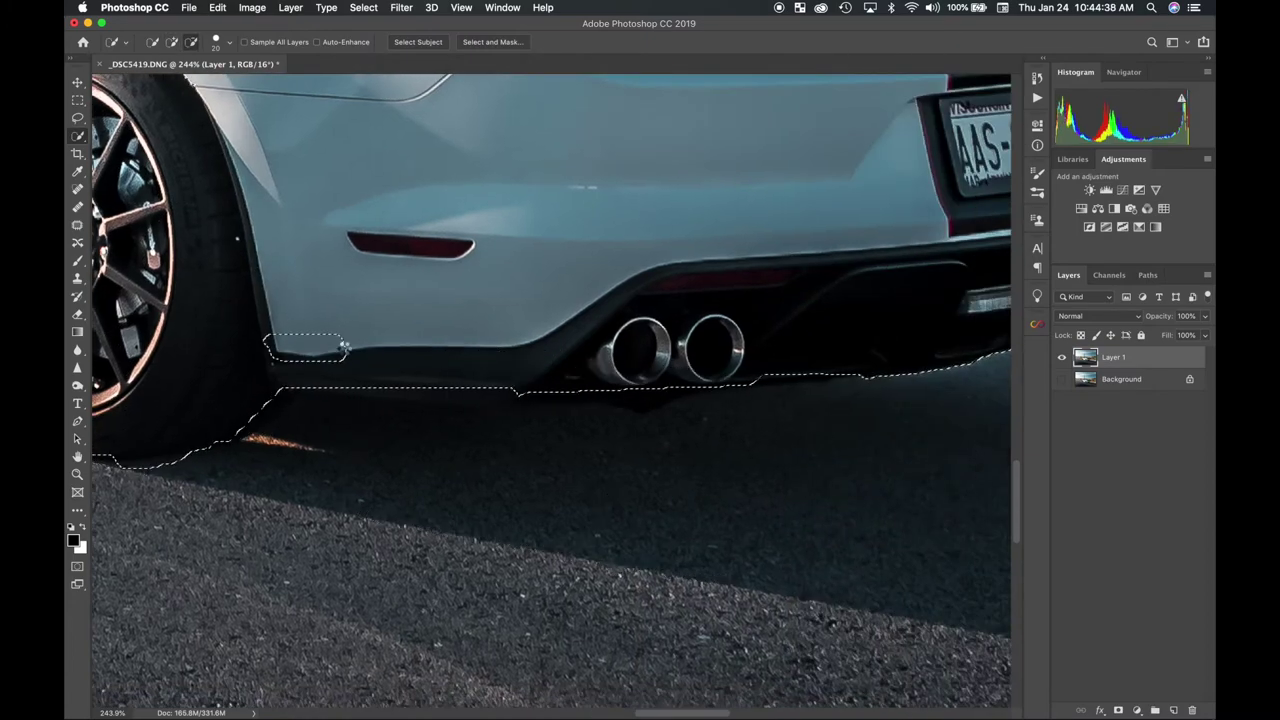
Remove the loose road by the front bumper and the dark shadow below the car's lower edge.
scroll(487, 410, right, 10)
scroll(487, 410, down, 5)
scroll(434, 354, up, 3)
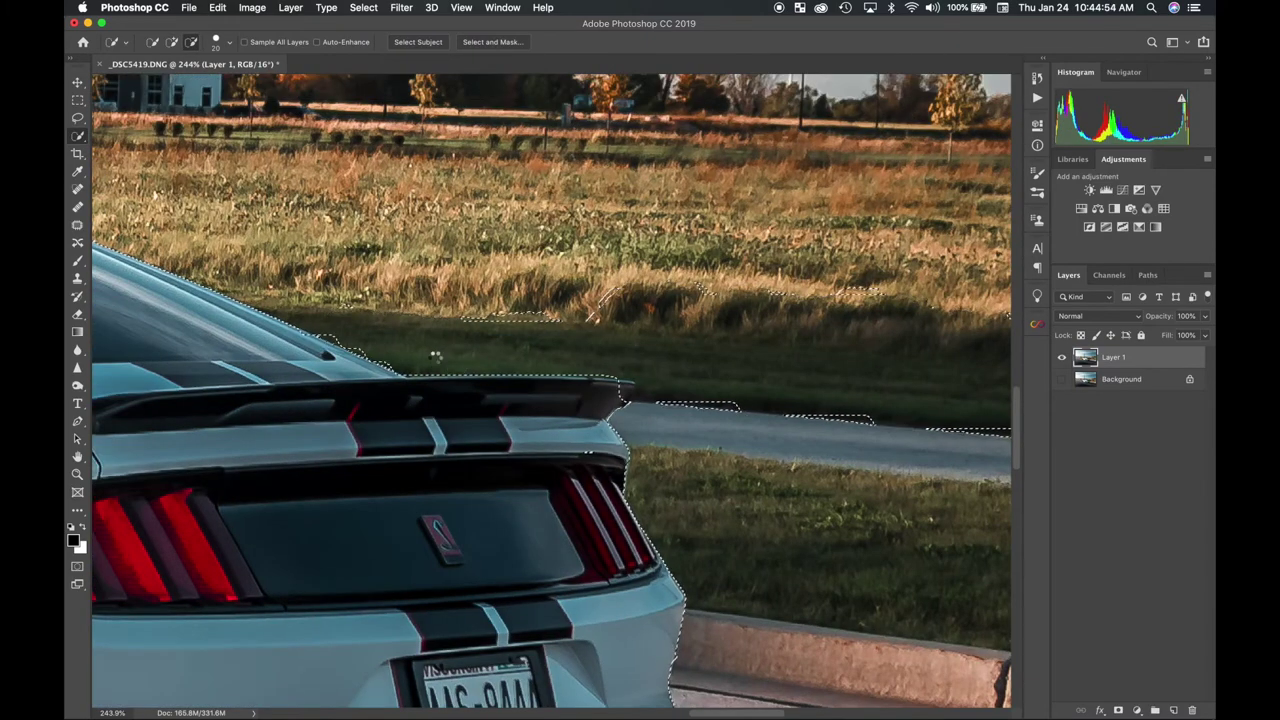
scroll(790, 410, down, 3)
scroll(790, 410, up, 1)
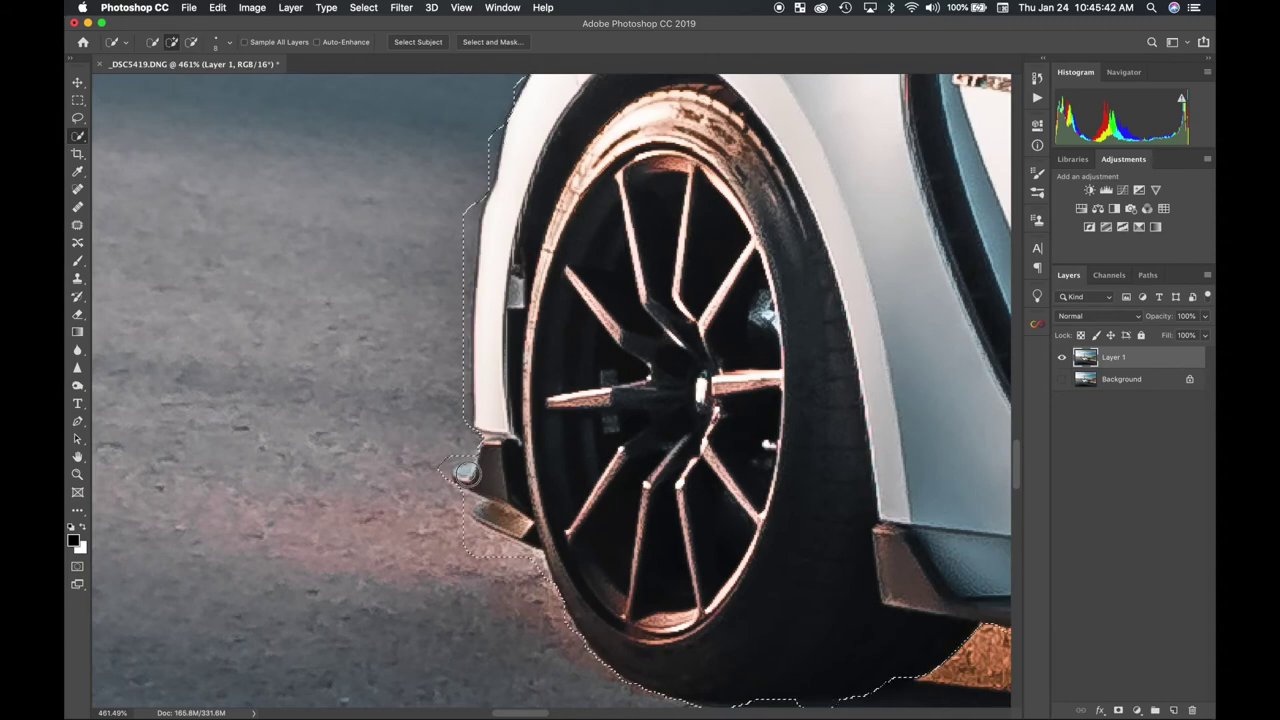
alt+click(476, 482)
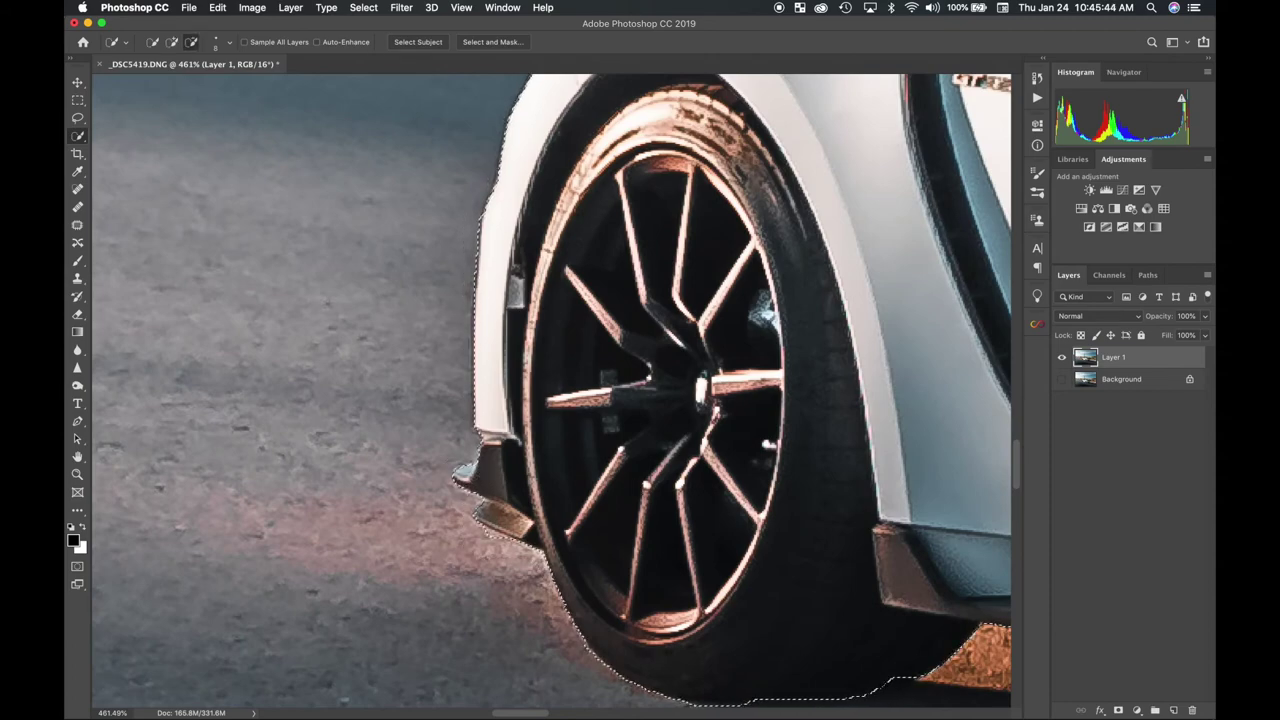
mouse_move(960, 630)
mouse_down()
mouse_move(900, 670)
mouse_move(760, 690)
mouse_up()
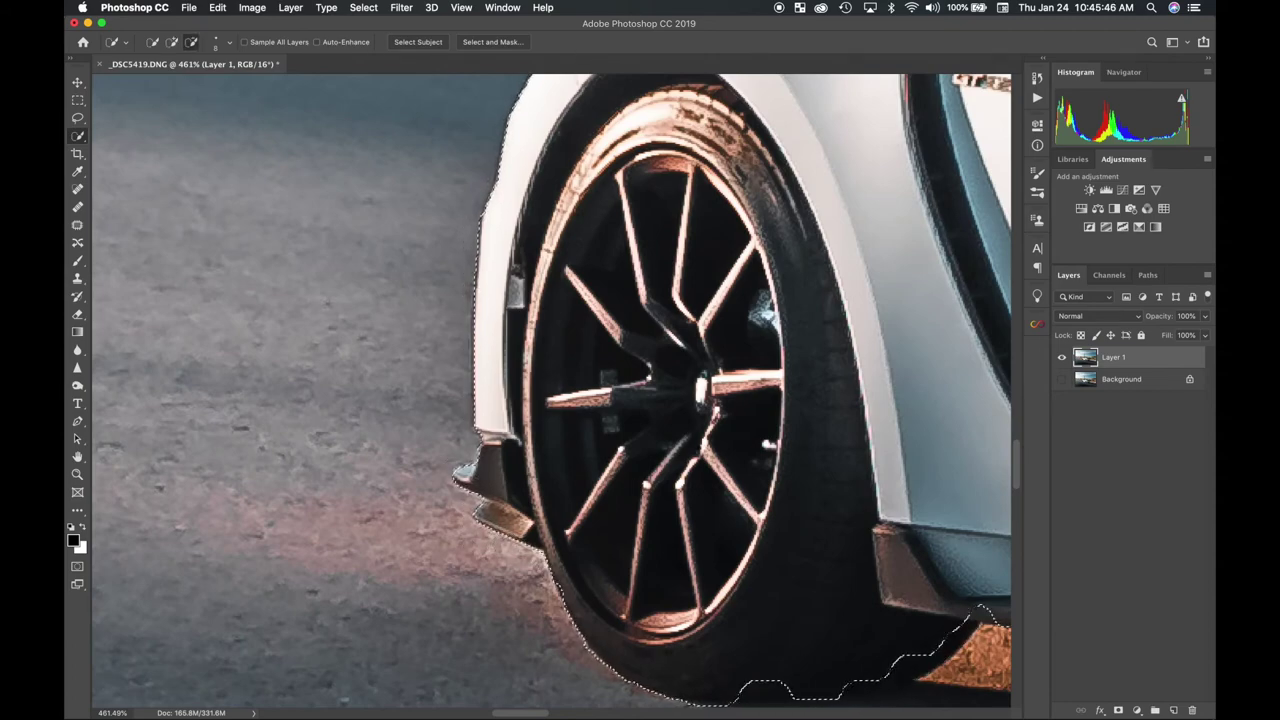
scroll(823, 368, down, 15)
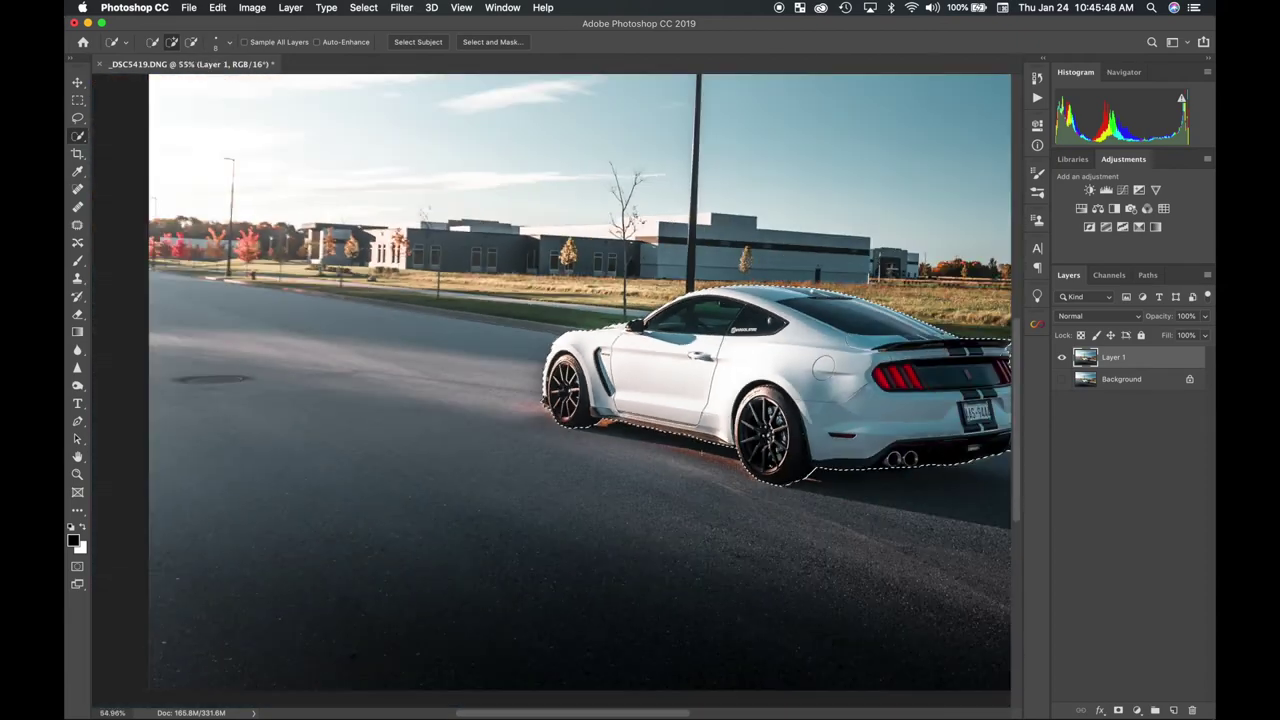
Copy the selected Mustang onto its own new Layer 2.
scroll(580, 390, down, 3)
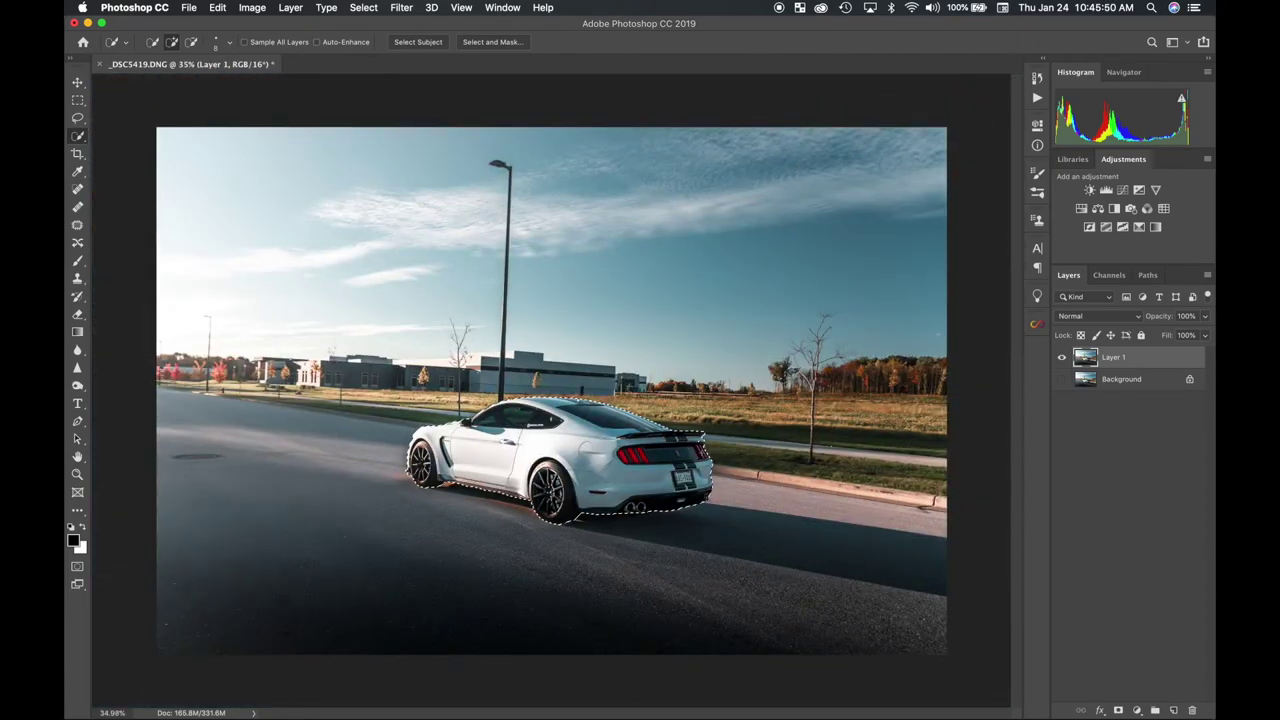
scroll(580, 390, down, 2)
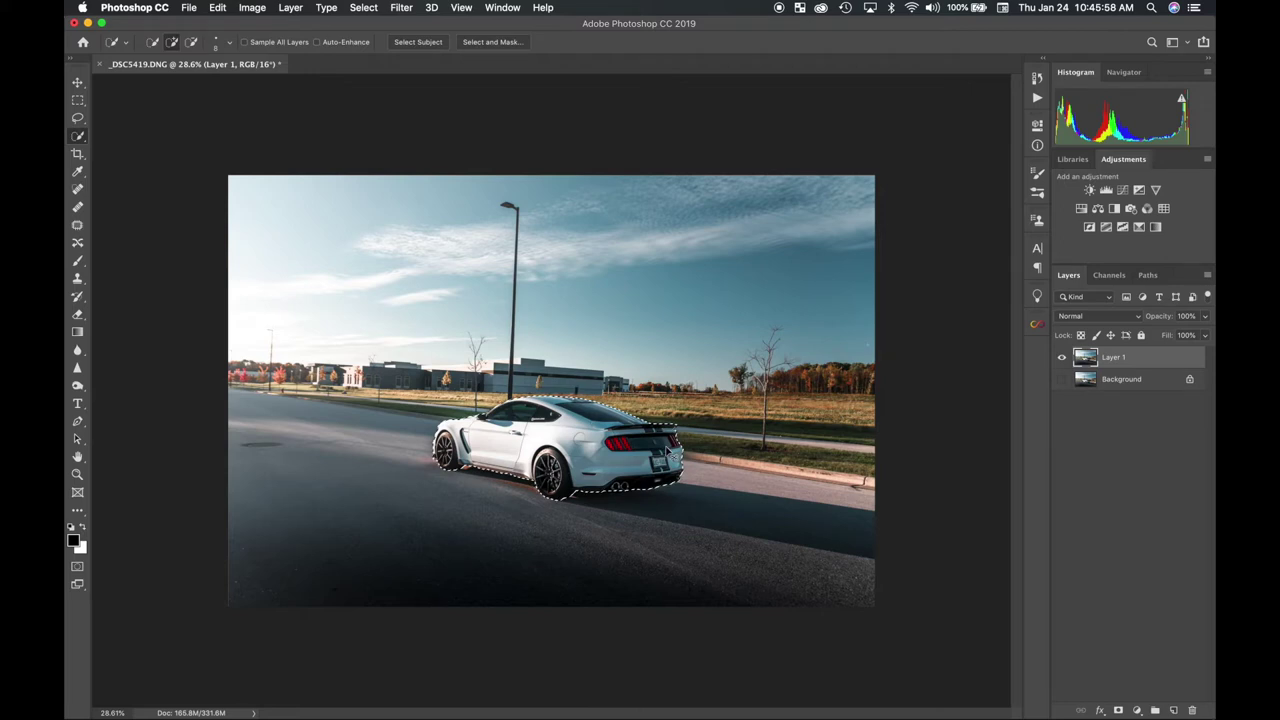
key(super+j)
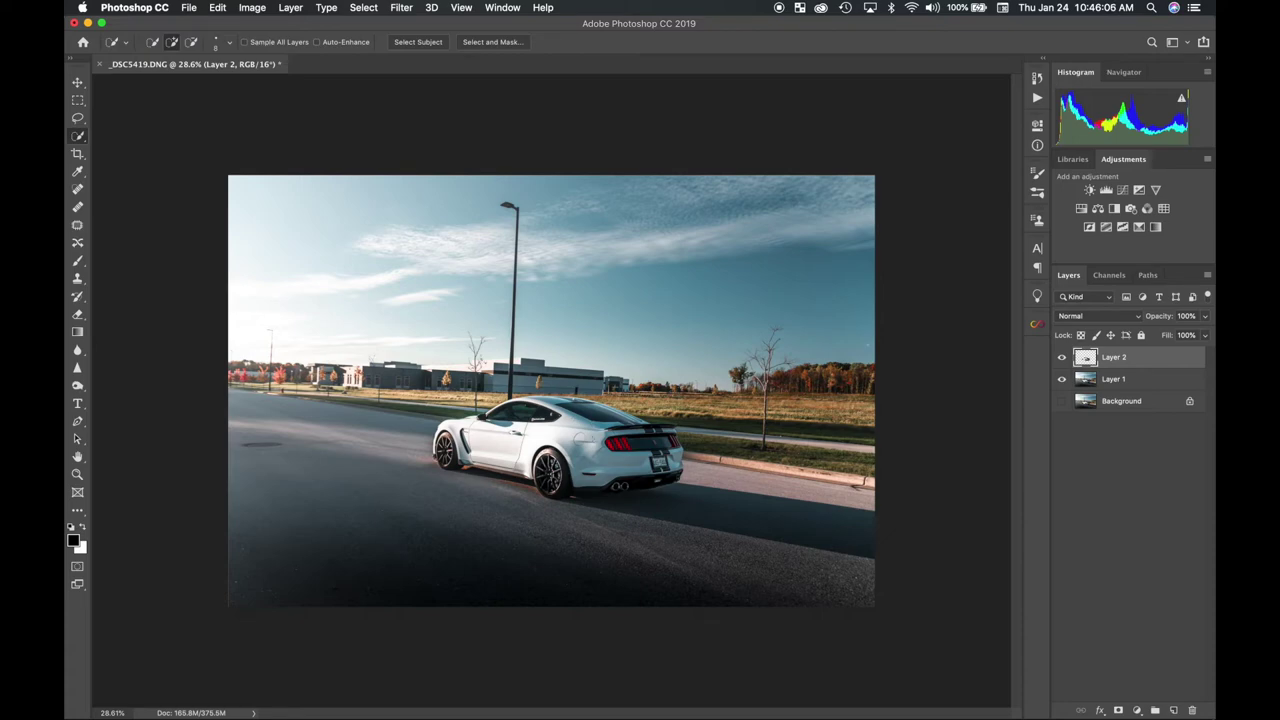
Compare the cut-out by toggling Layer 1's visibility, then hide Layer 2 and select Layer 1.
click(1062, 379)
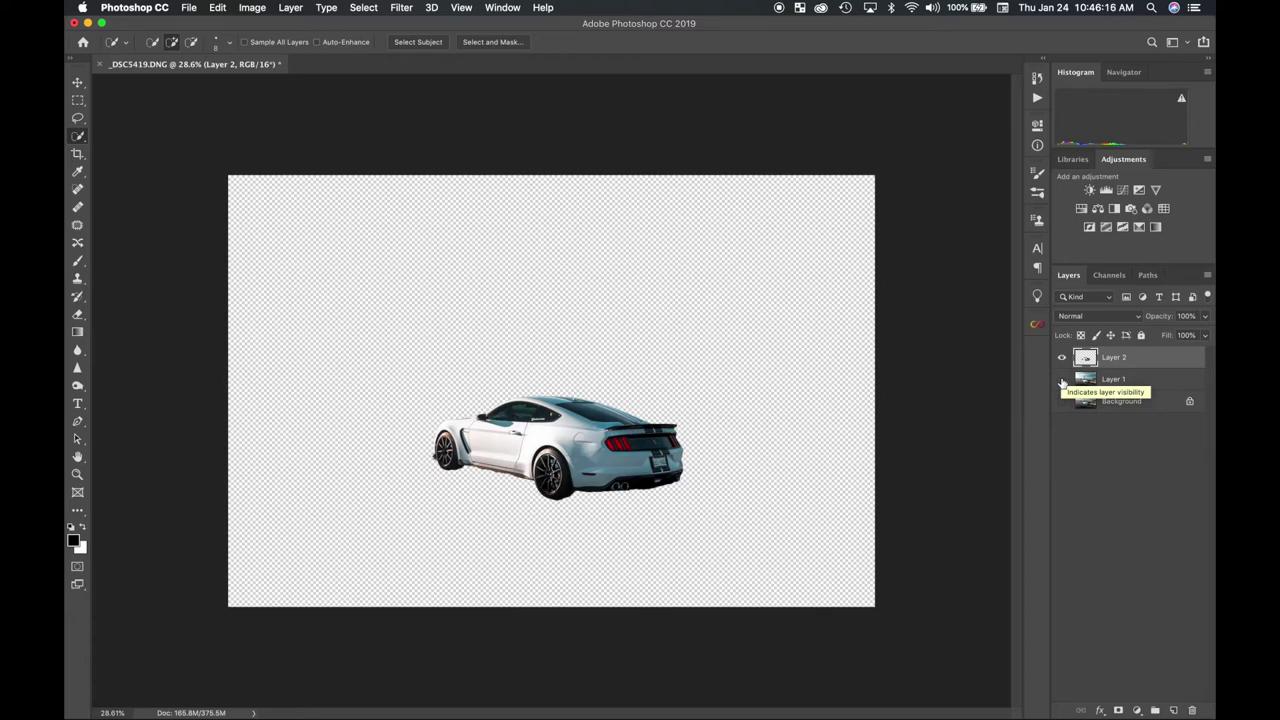
click(1062, 380)
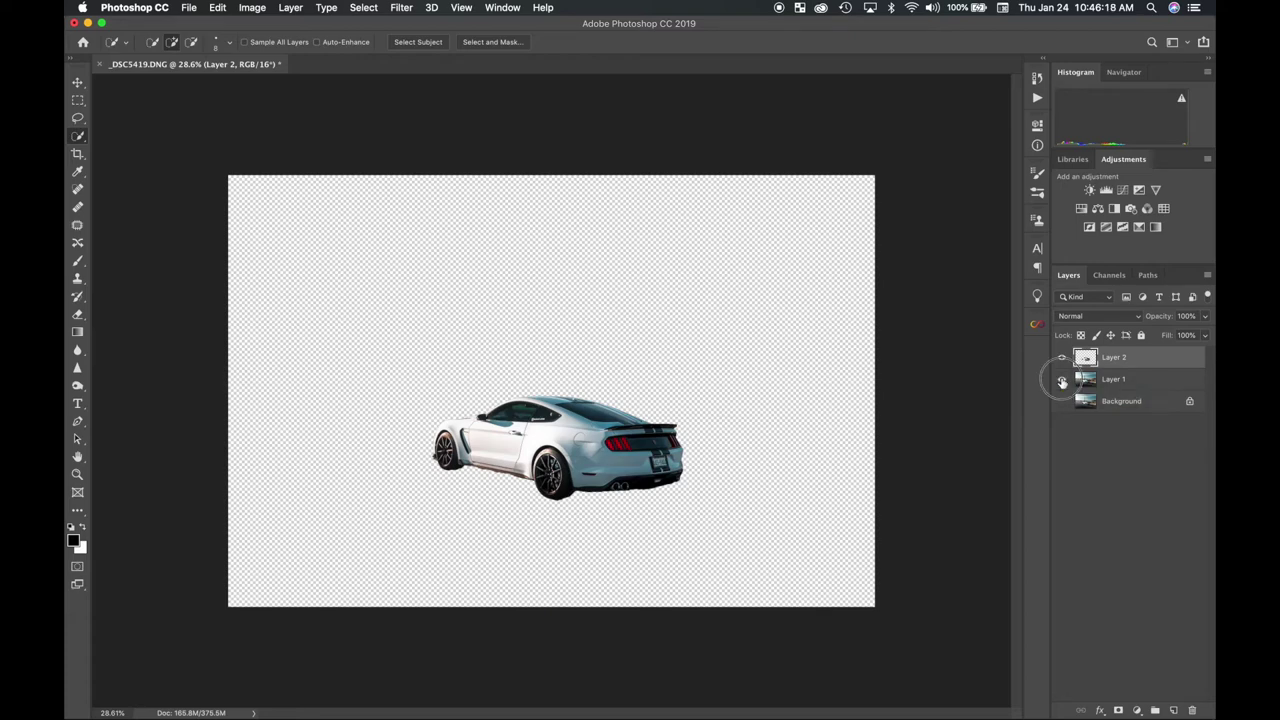
click(1062, 380)
click(1062, 380)
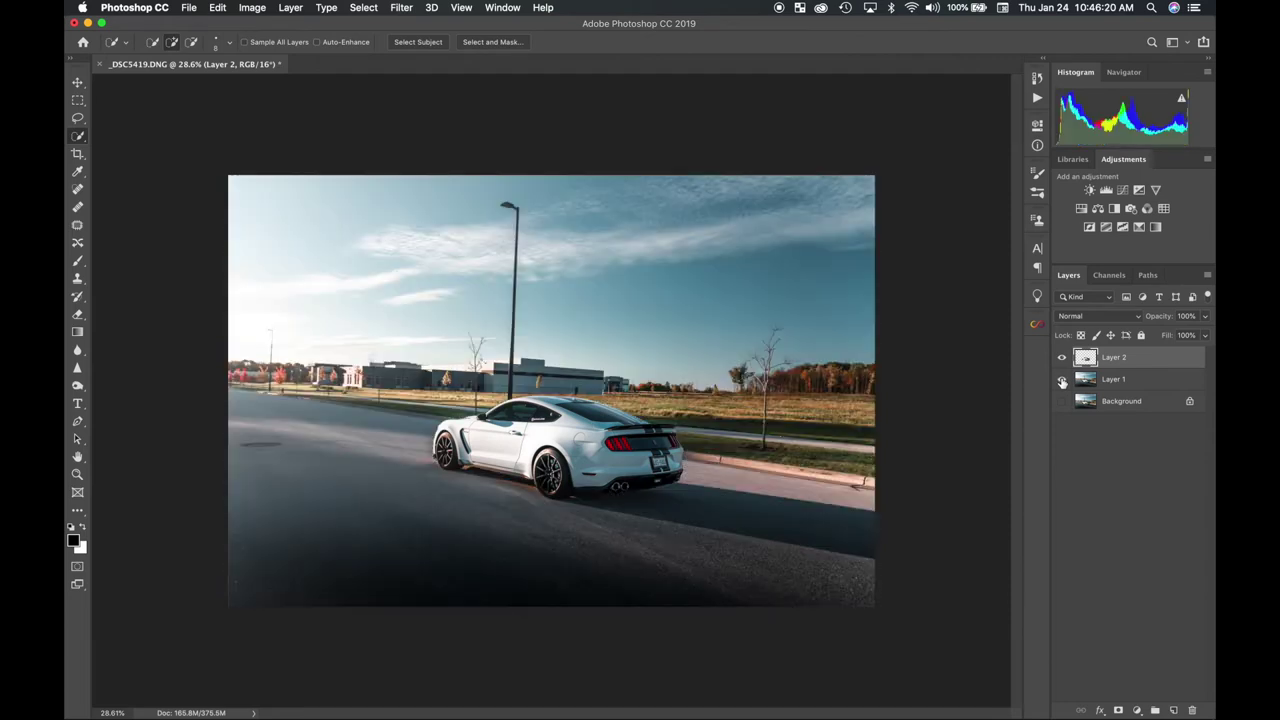
click(1062, 358)
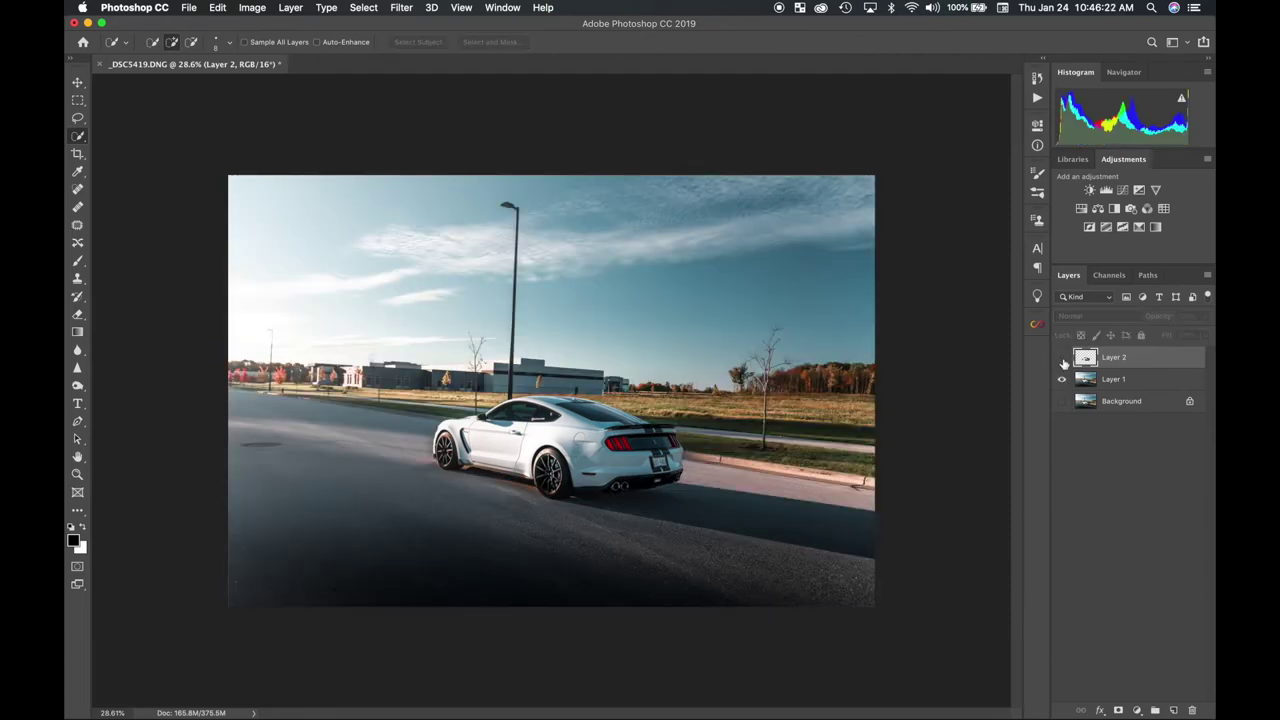
click(1115, 382)
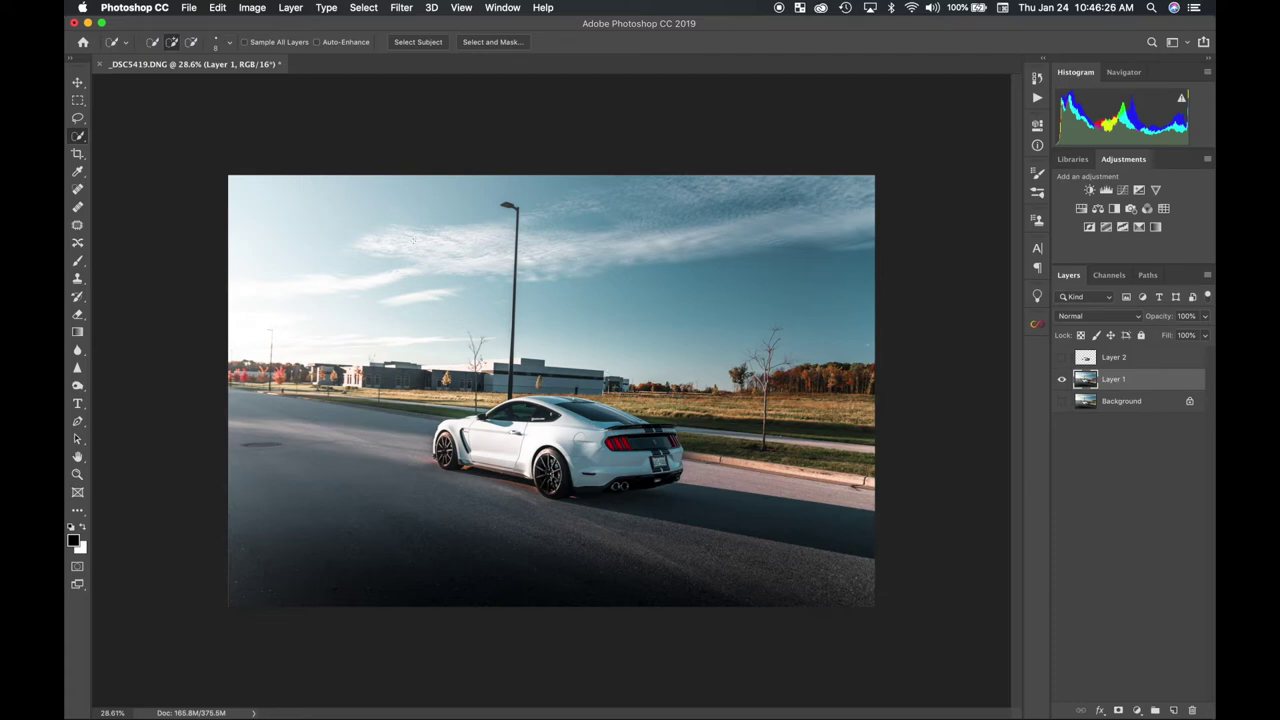
Switch to the Move tool and start Filter > Blur Gallery > Path Blur on Layer 1.
key(v)
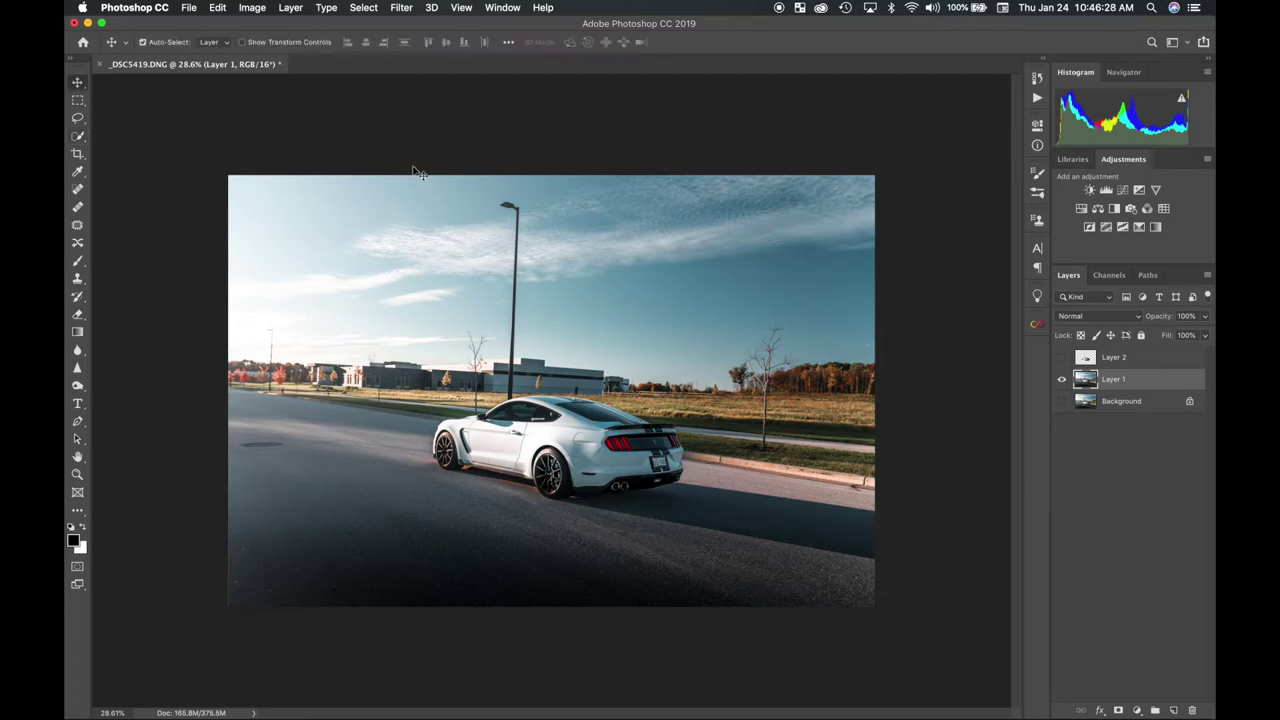
click(402, 8)
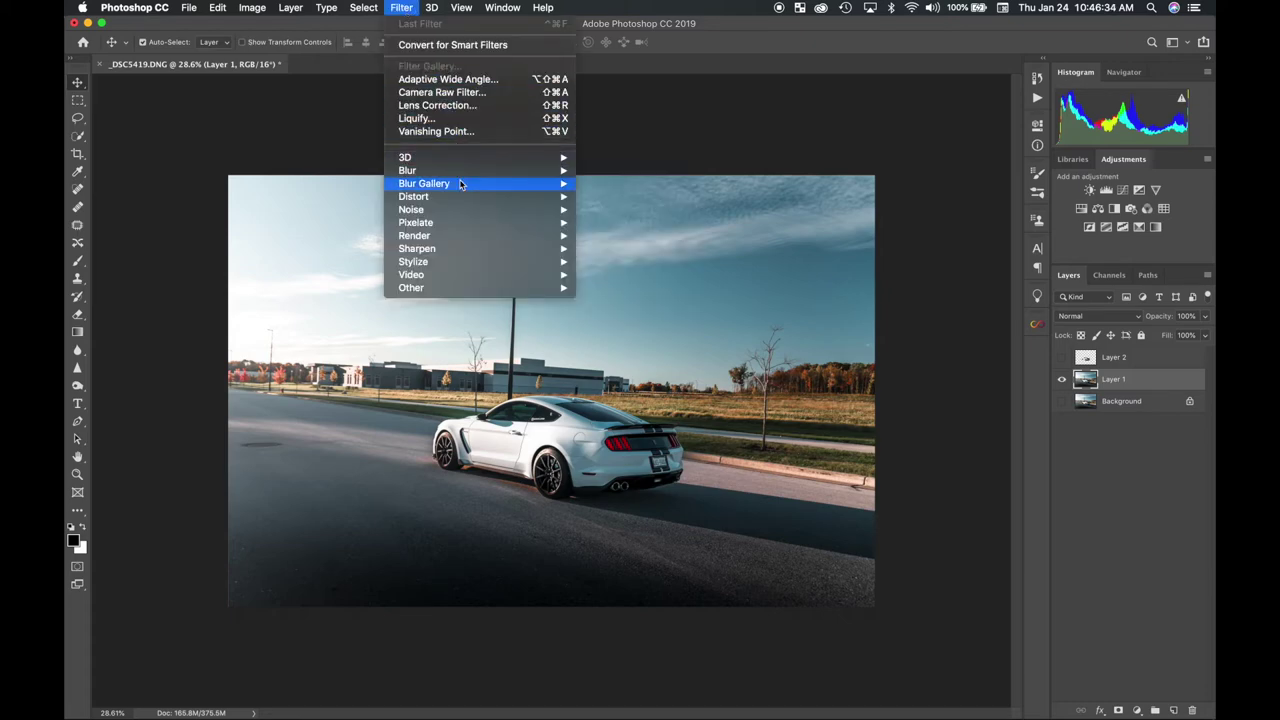
mouse_move(461, 184)
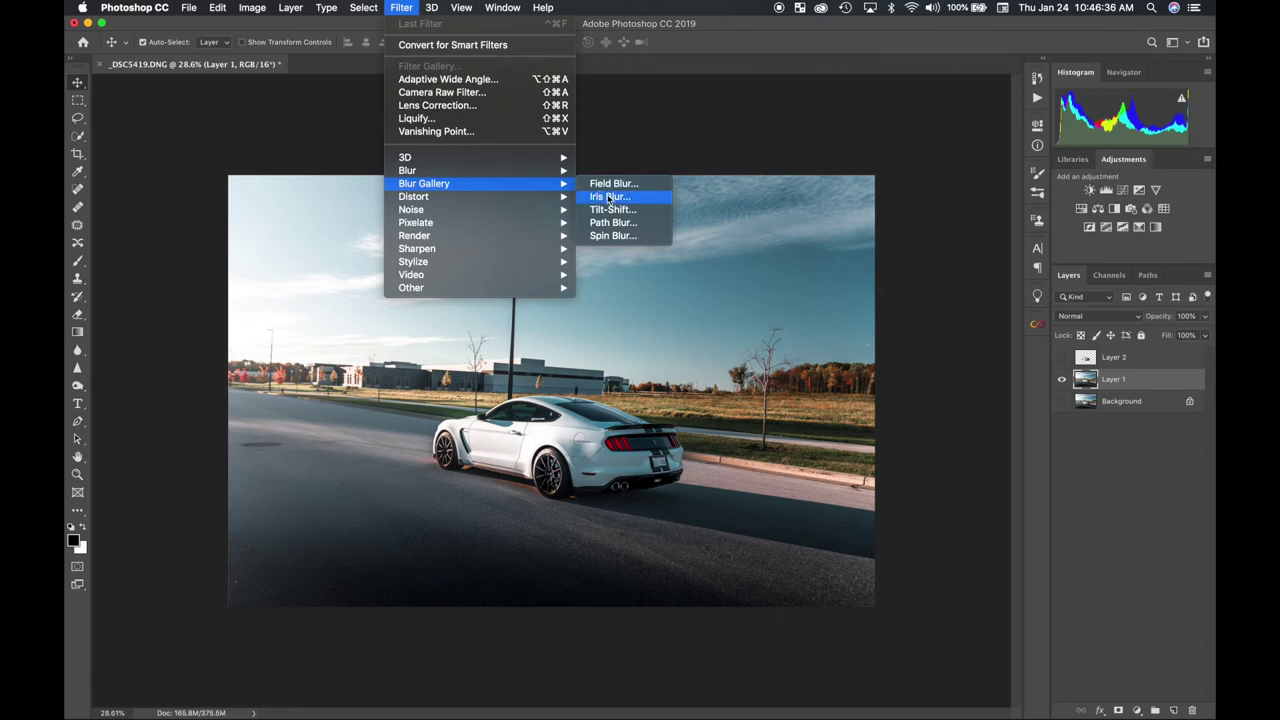
click(616, 224)
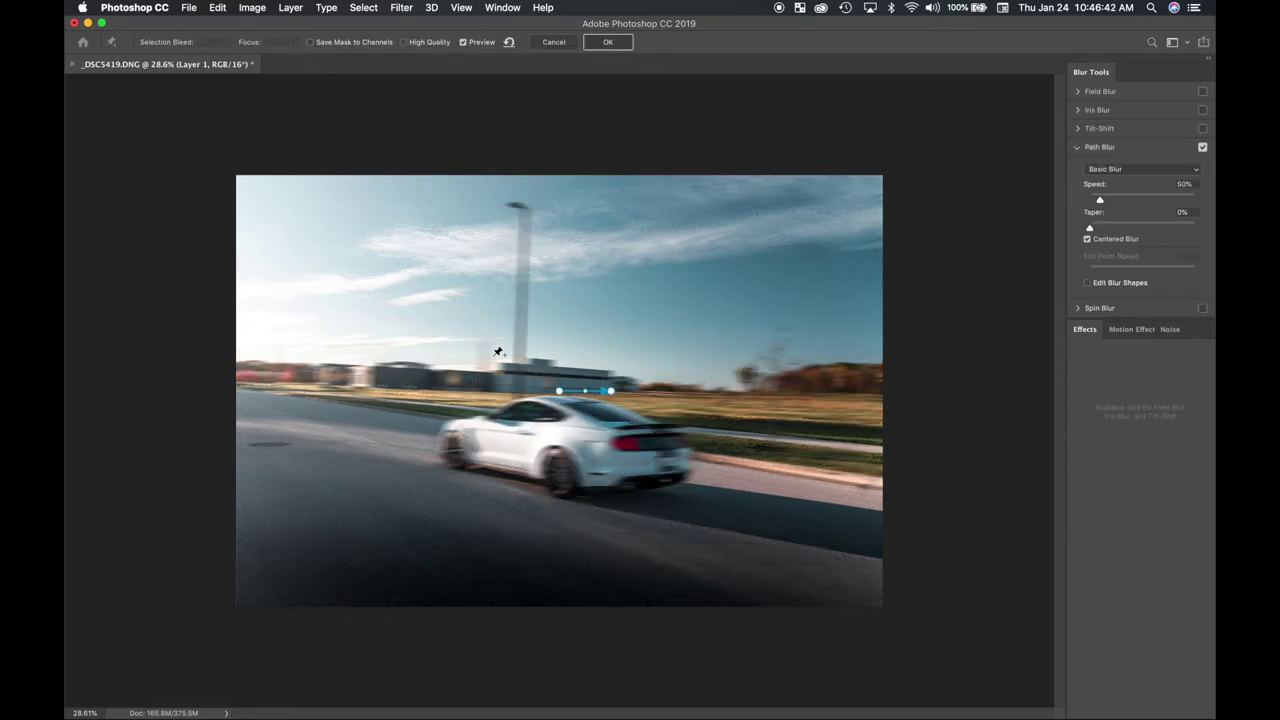
Stretch the first blur path from the left edge to the lower right, then add three similar paths.
drag(611, 392, 932, 502)
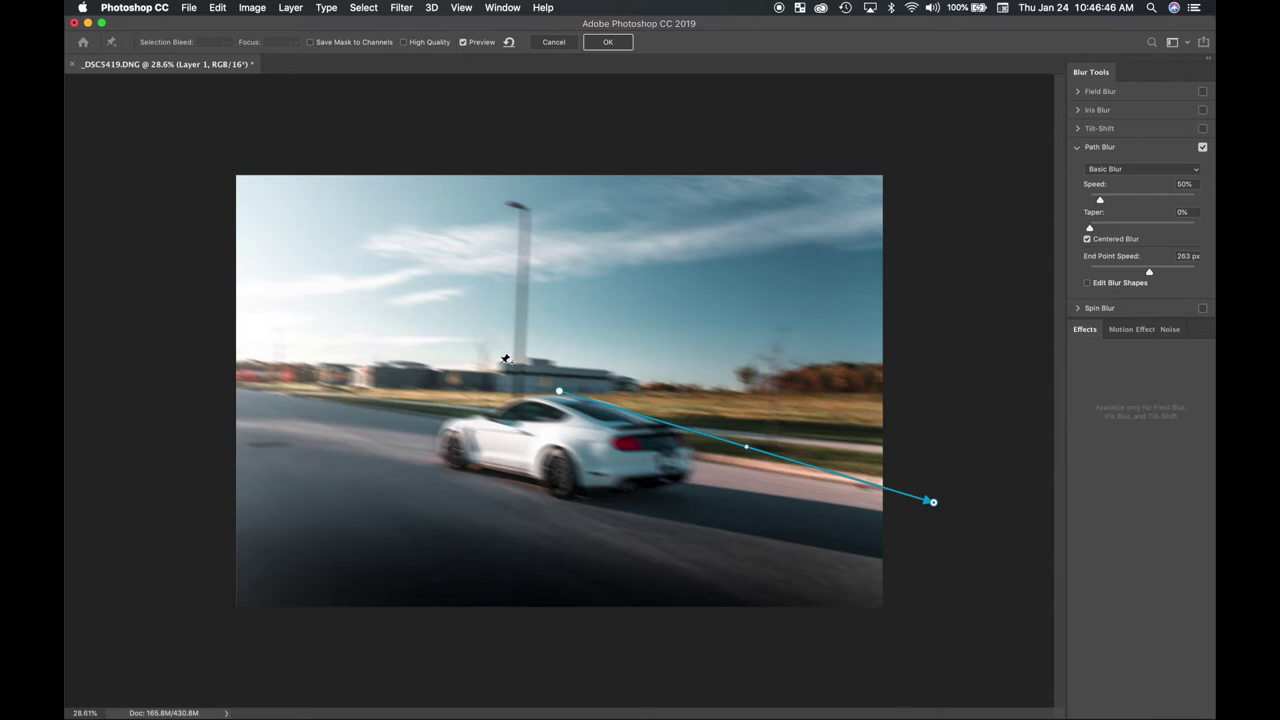
drag(473, 393, 221, 382)
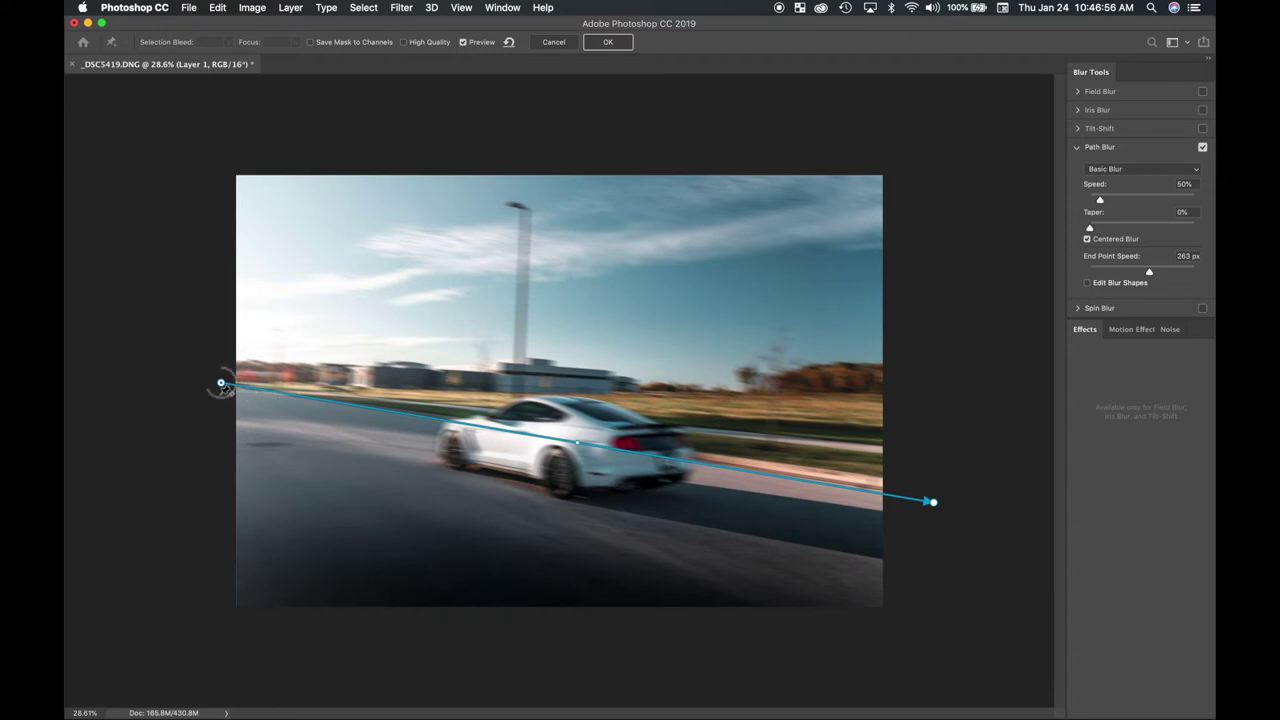
click(213, 402)
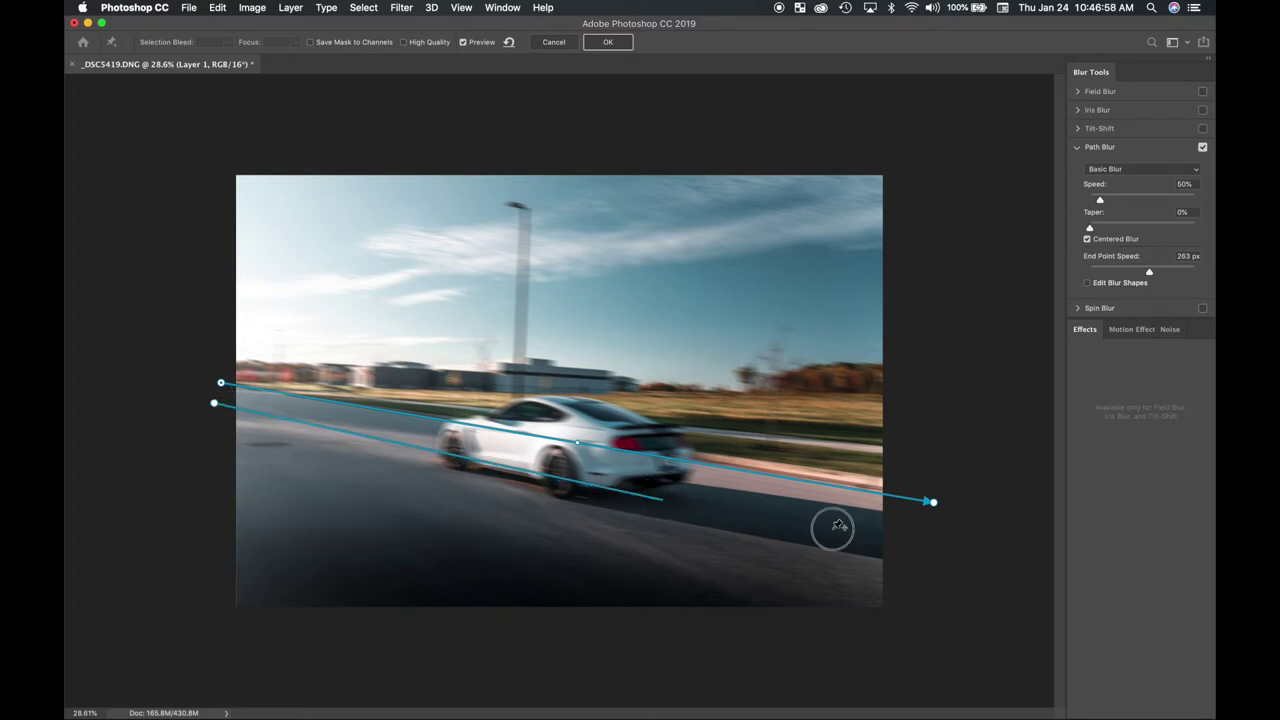
click(932, 568)
click(221, 392)
click(927, 625)
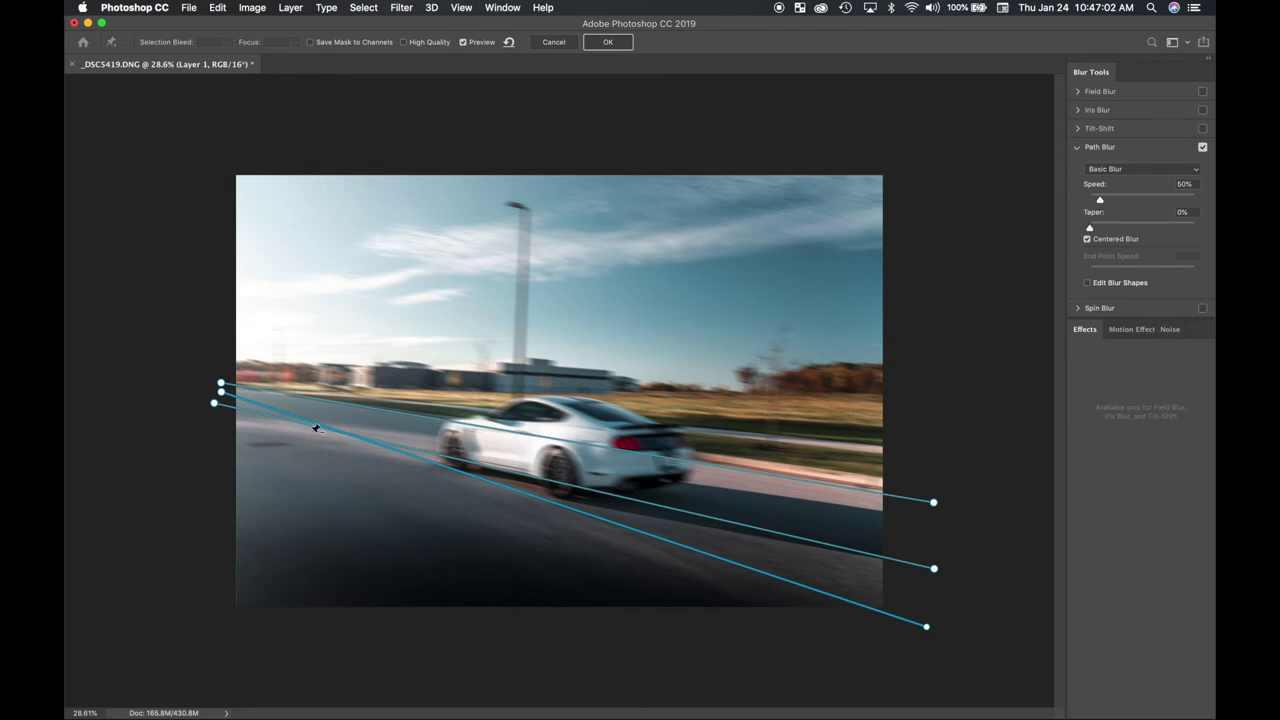
click(222, 374)
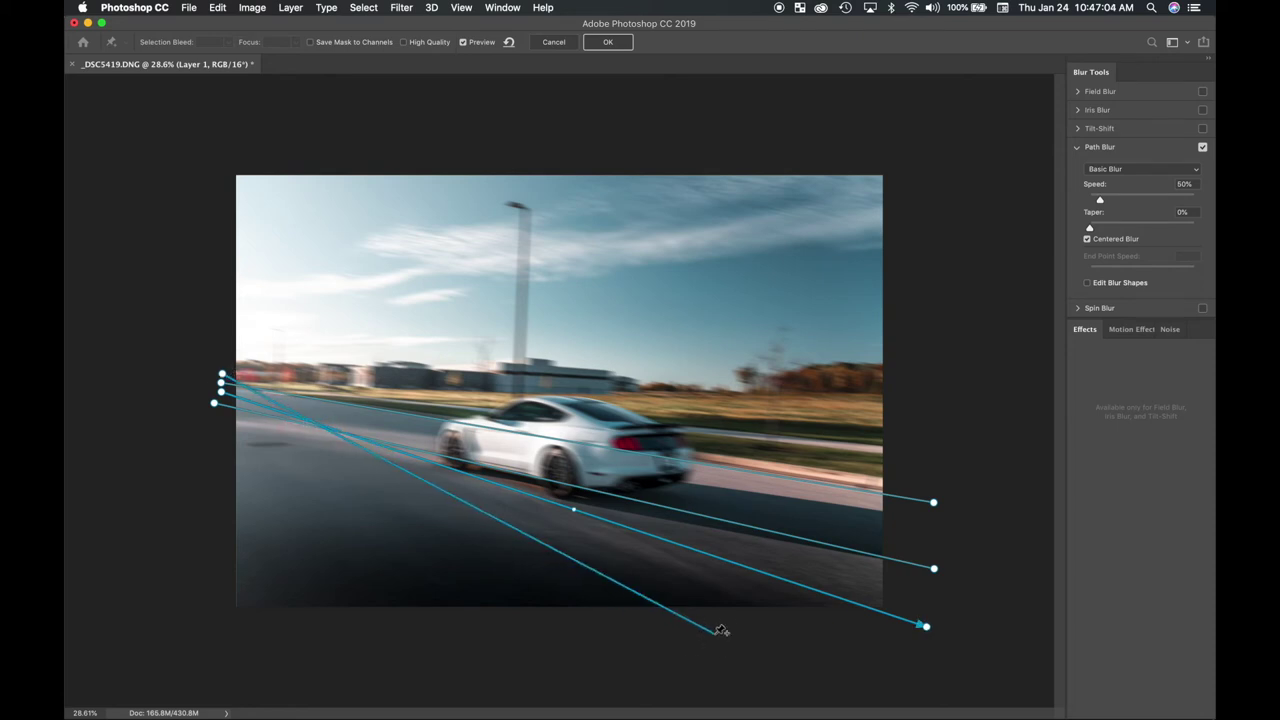
click(714, 632)
Set the Path Blur Speed to 30% and Taper to about 23%, then commit the blur with OK.
drag(1100, 200, 1213, 220)
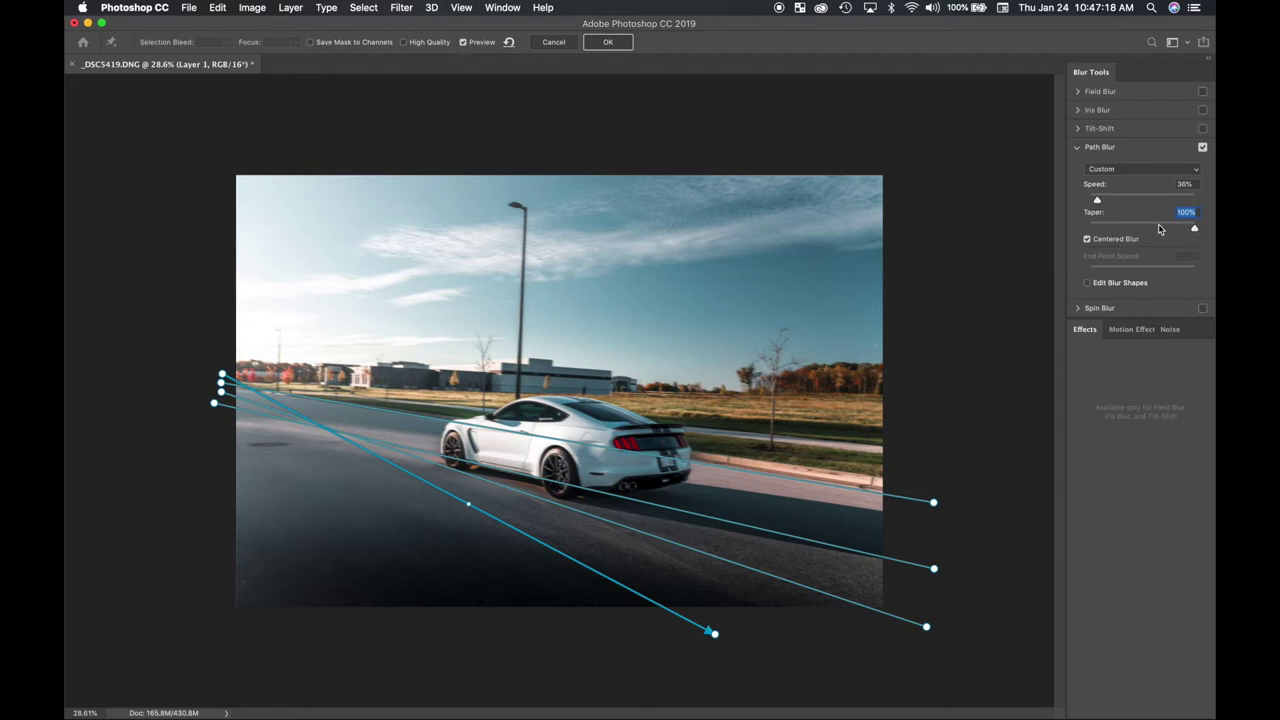
mouse_move(1159, 229)
mouse_down()
mouse_move(1121, 229)
mouse_move(1147, 229)
mouse_up()
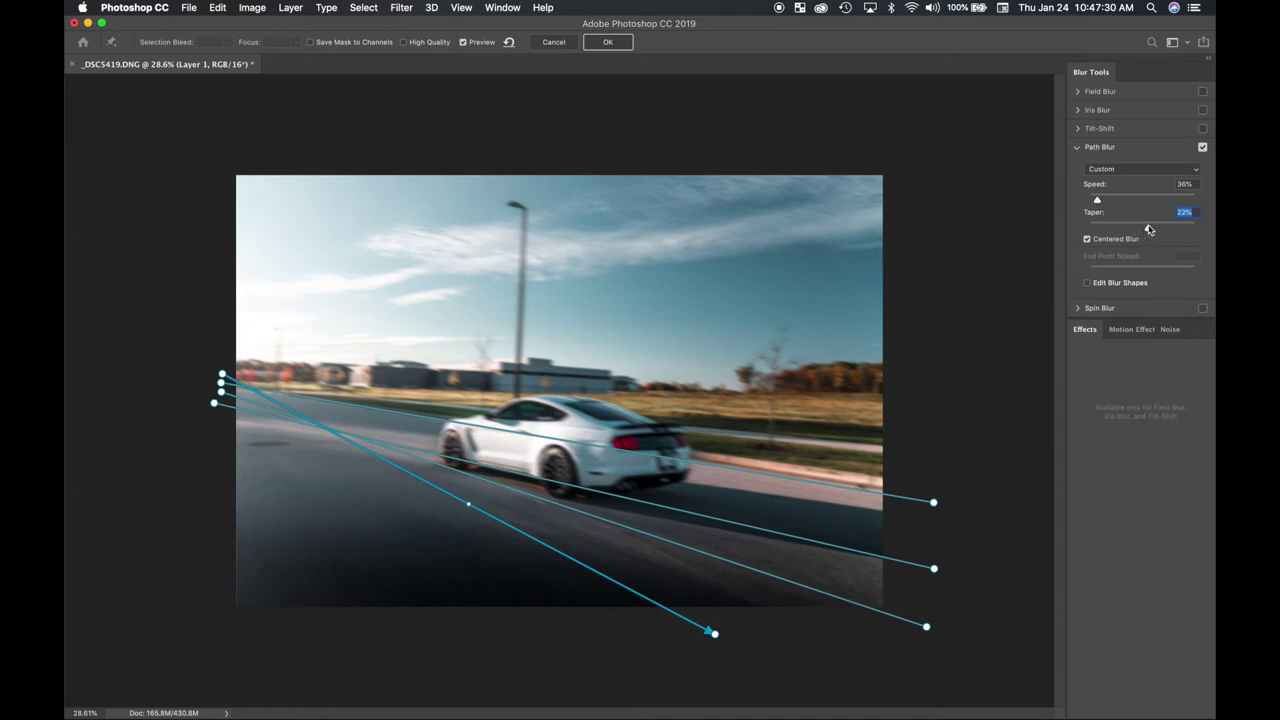
drag(1097, 197, 1096, 200)
click(1098, 201)
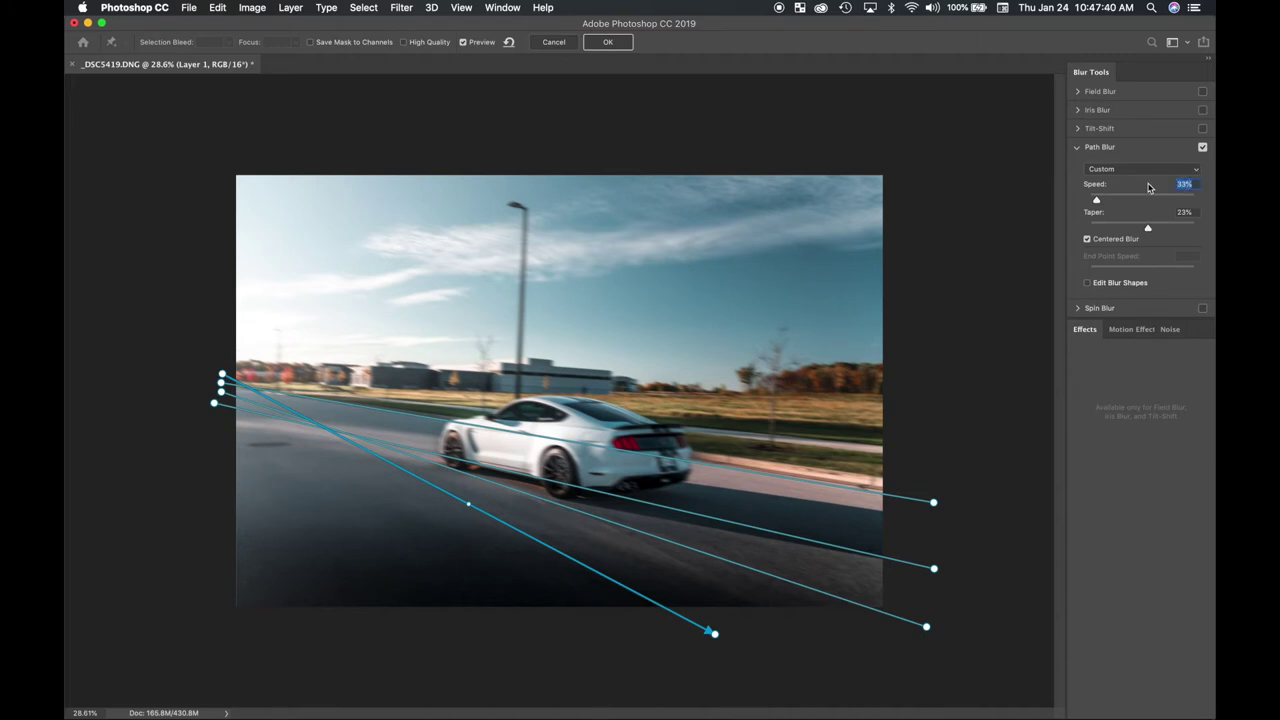
text(30)
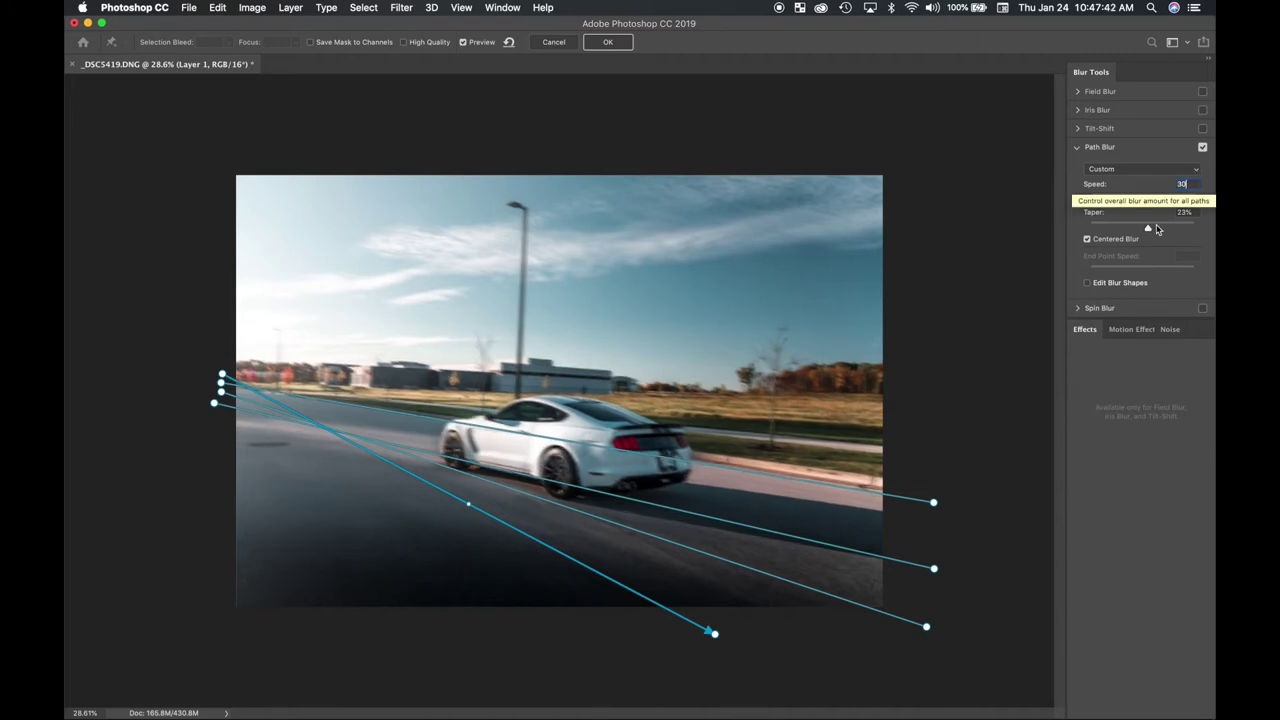
click(605, 43)
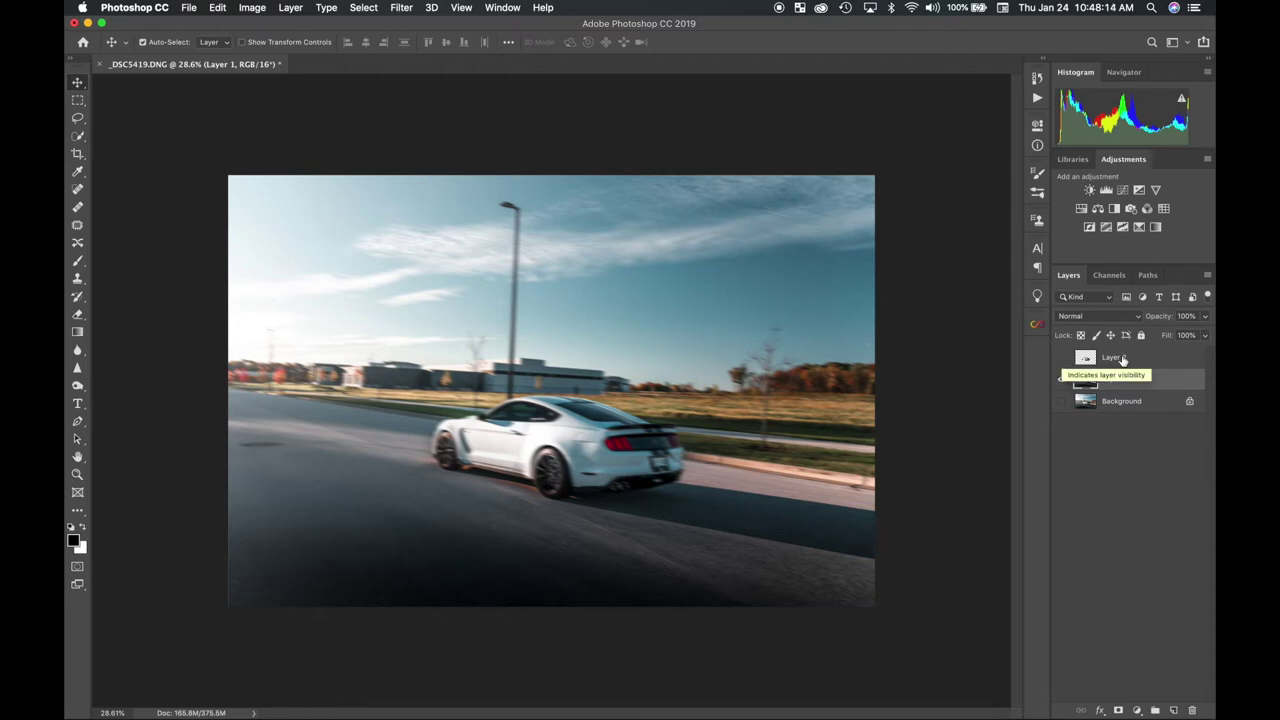
Show Layer 2 over the motion-blurred Layer 1 and inspect the car's edges at about 162%.
click(1062, 362)
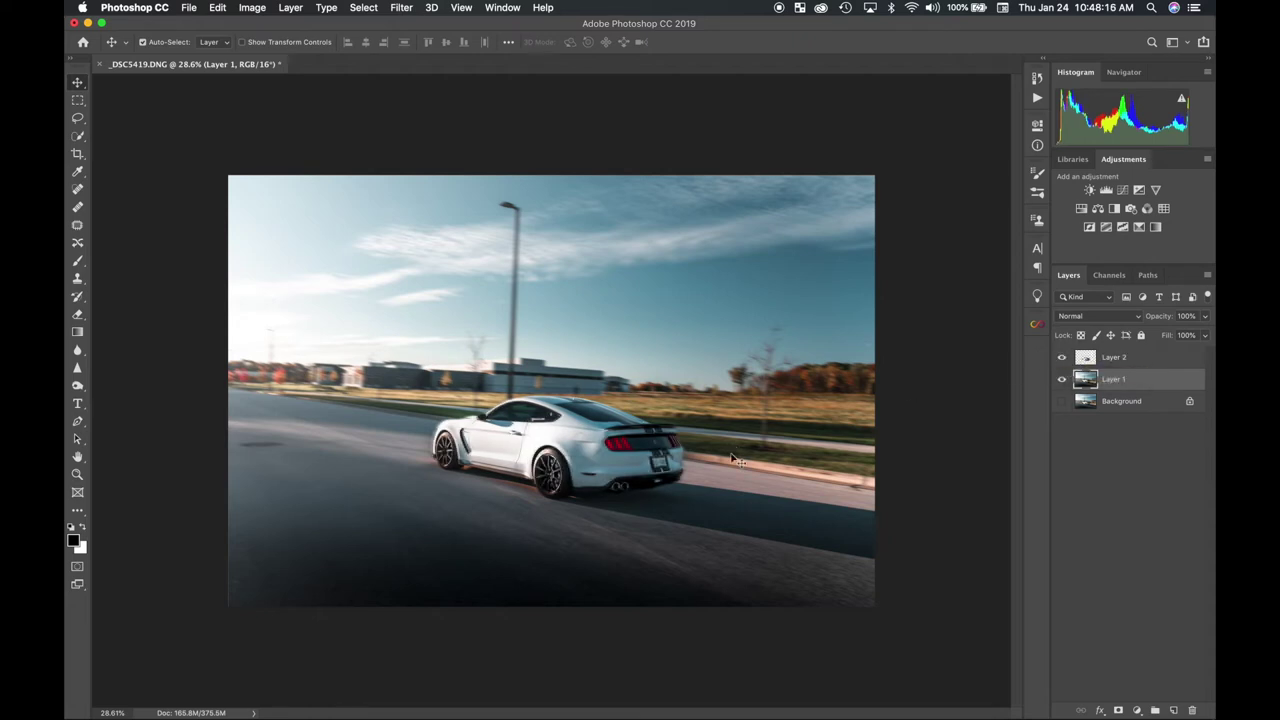
scroll(560, 415, up, 5)
scroll(567, 378, down, 5)
scroll(567, 378, left, 4)
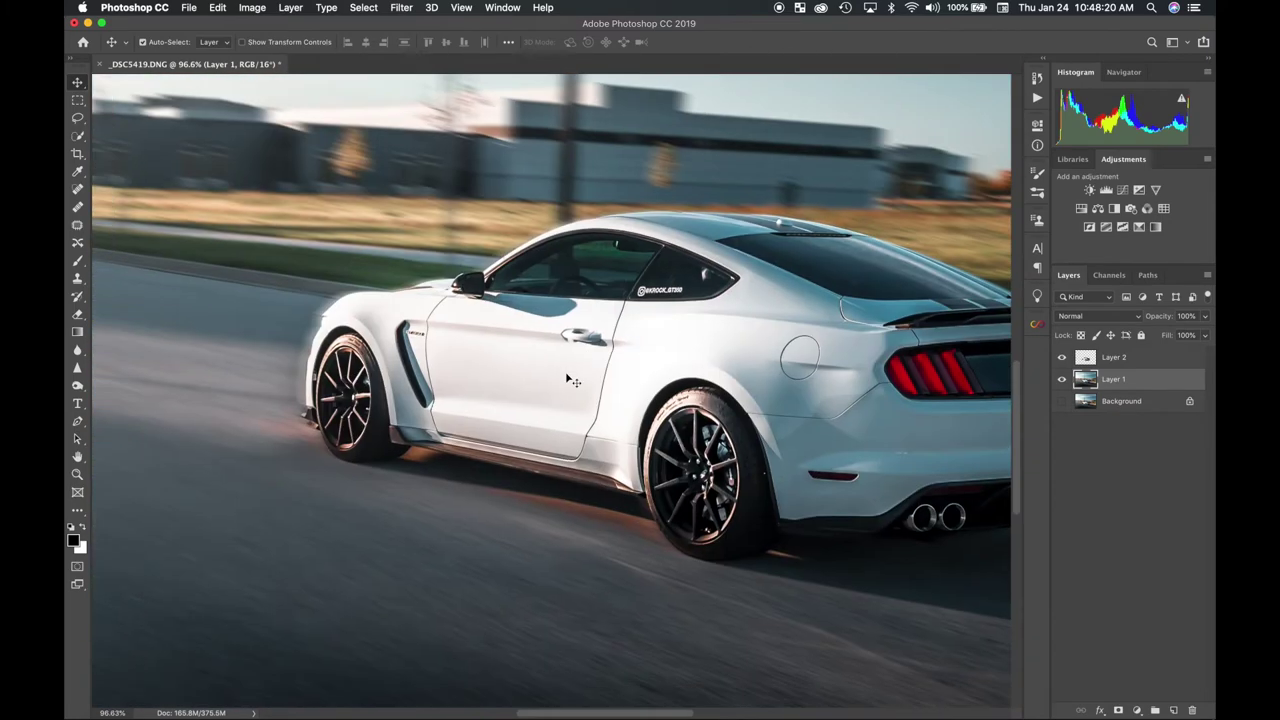
scroll(567, 380, right, 8)
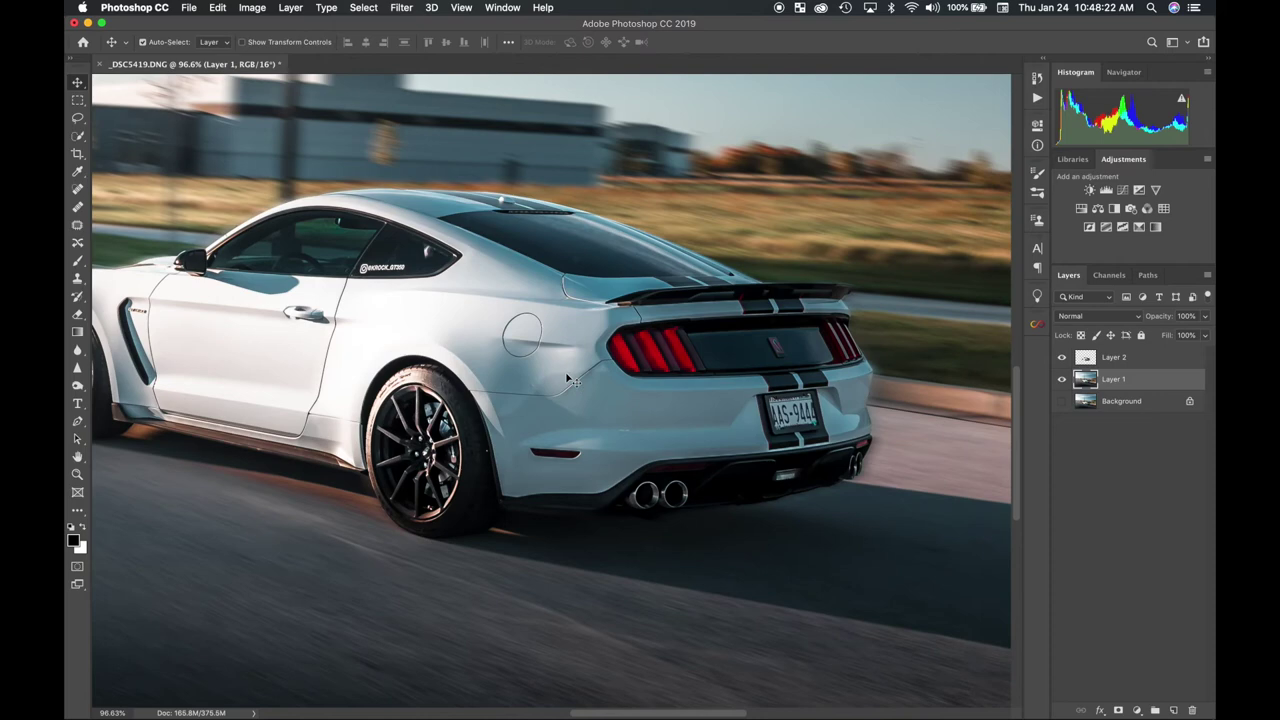
scroll(567, 380, left, 10)
scroll(567, 380, up, 1)
scroll(575, 382, up, 5)
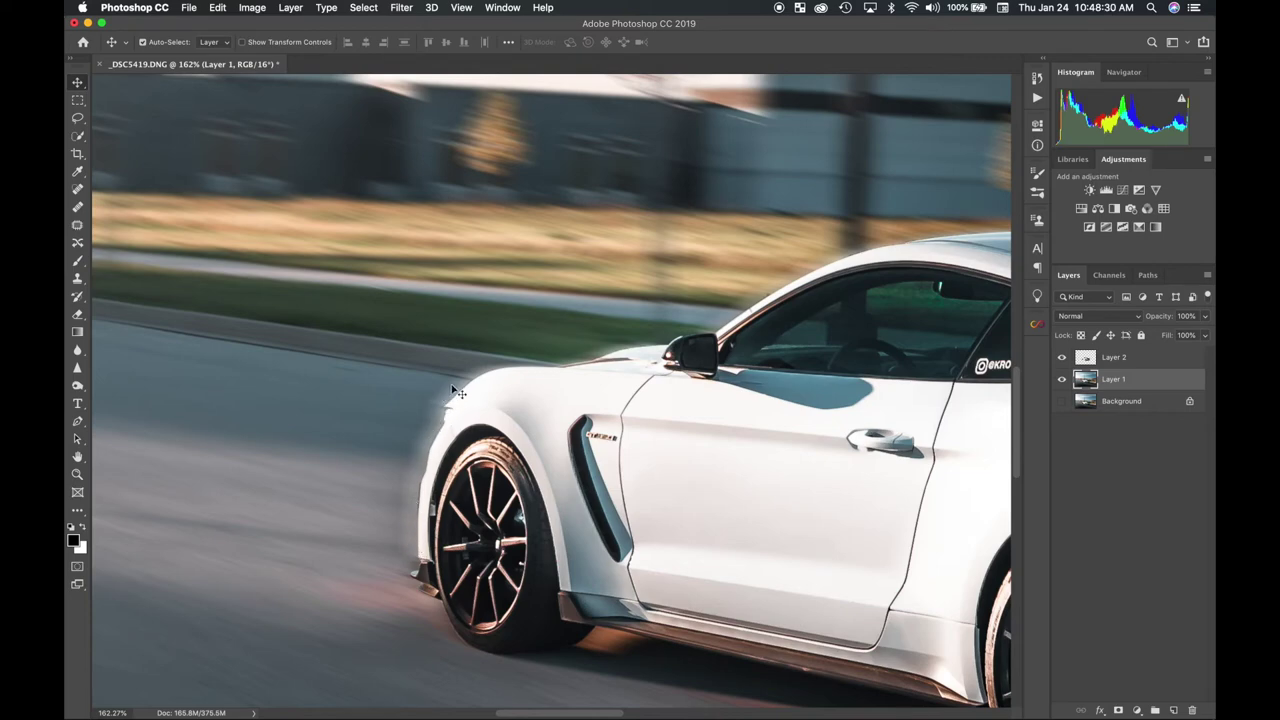
scroll(640, 348, right, 3)
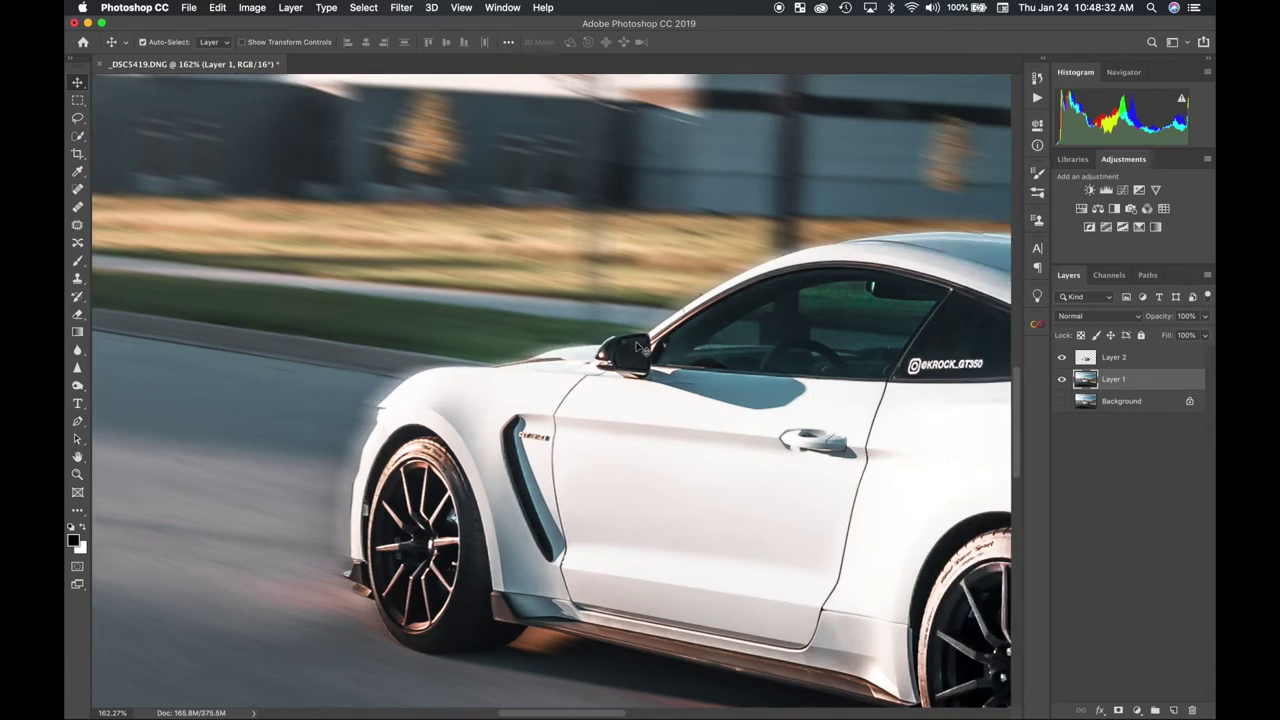
scroll(640, 348, right, 5)
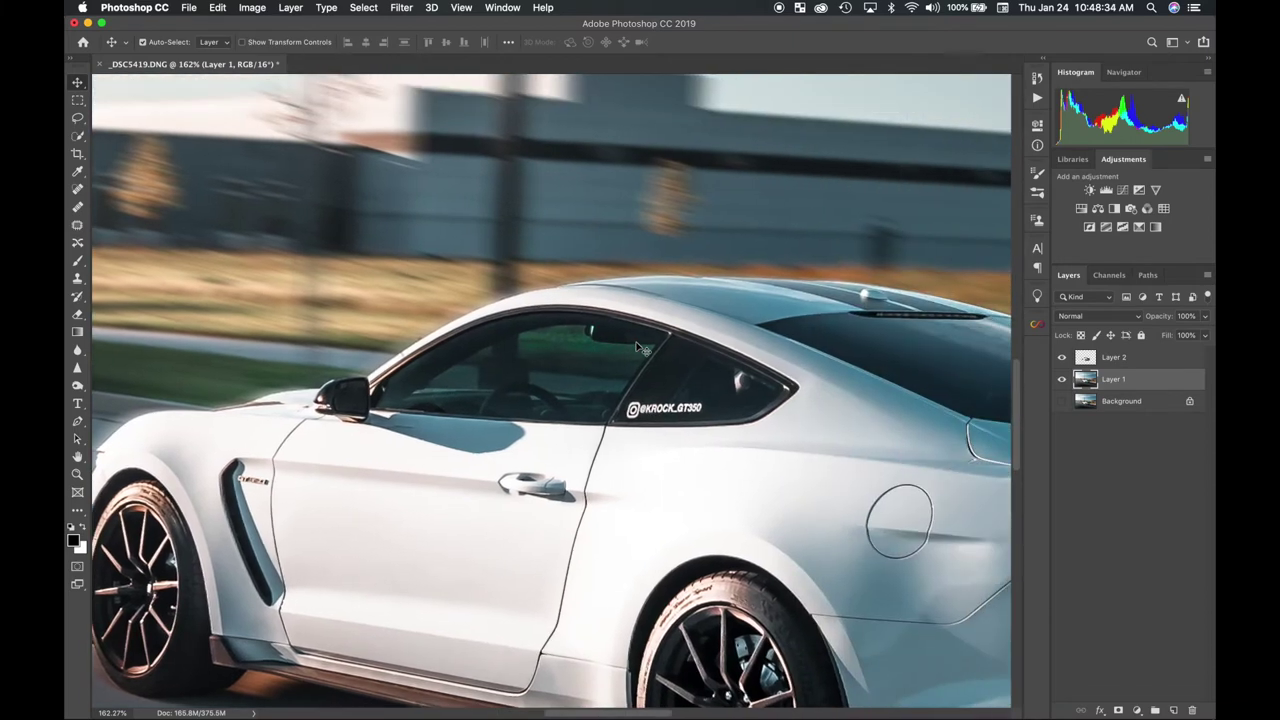
scroll(643, 348, right, 5)
scroll(643, 348, left, 10)
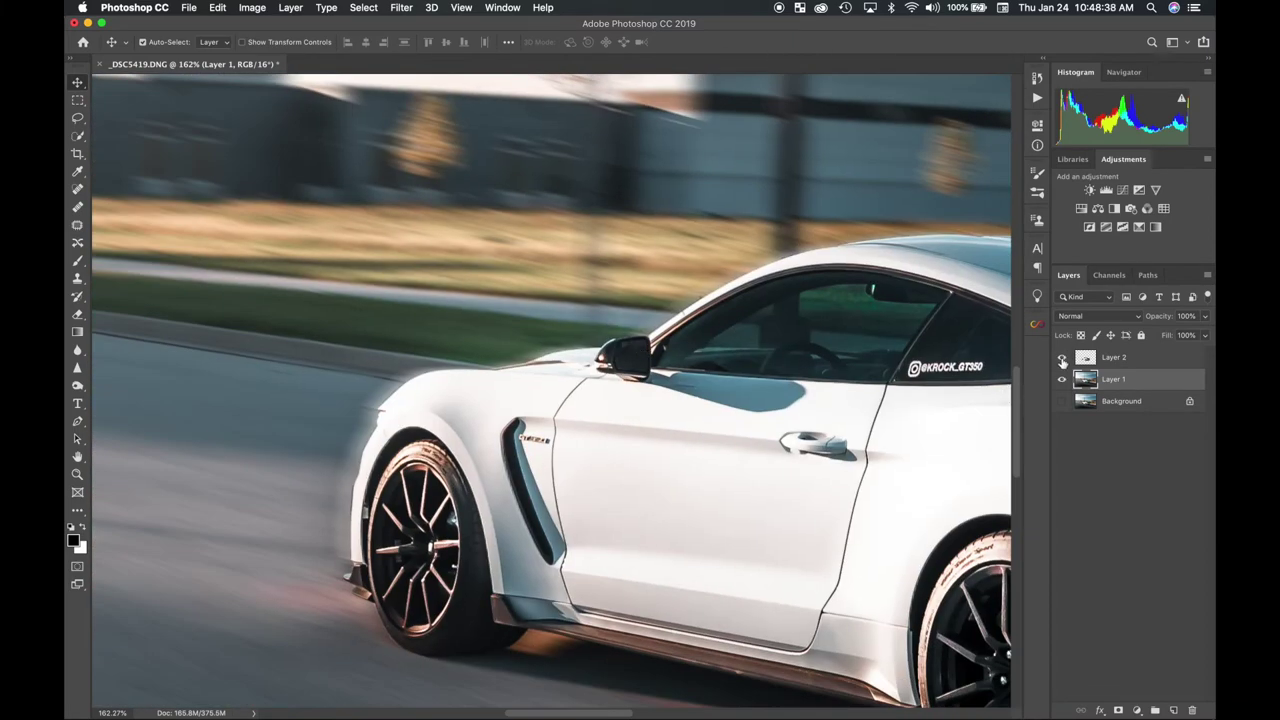
Hide Layer 2 and pick the Clone Stamp tool with a brush of about 50.
click(1062, 357)
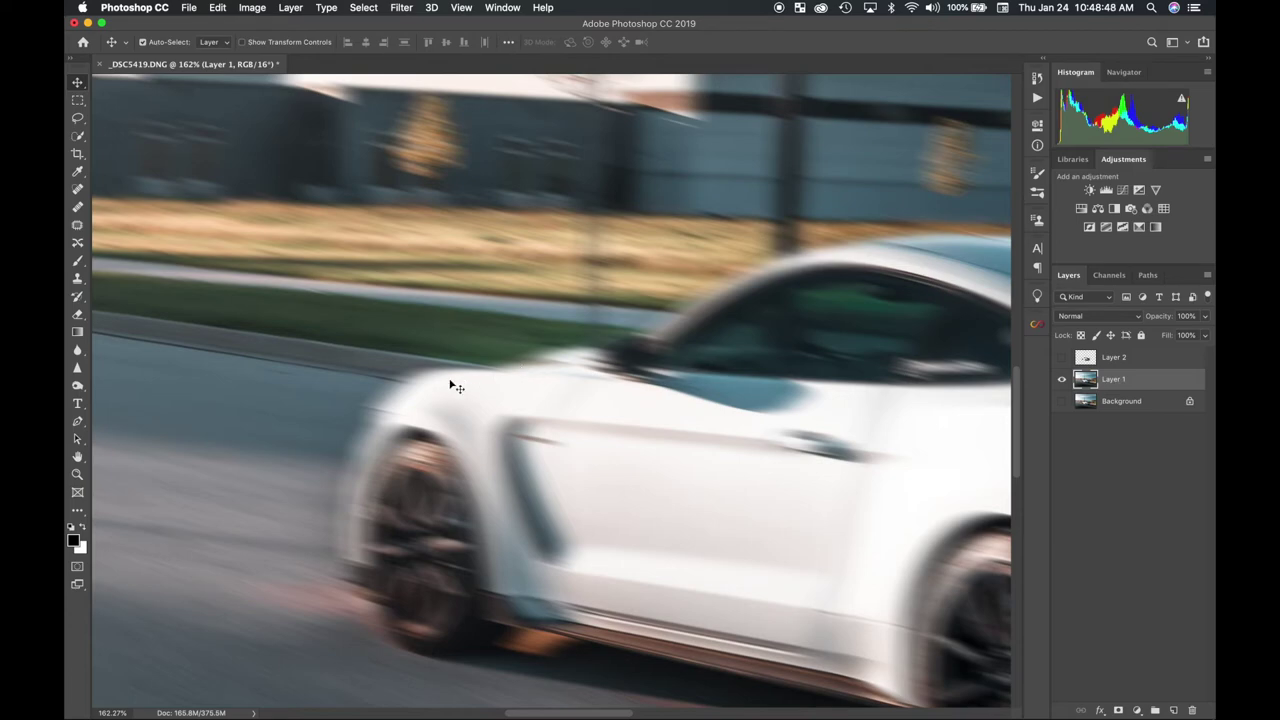
key(s)
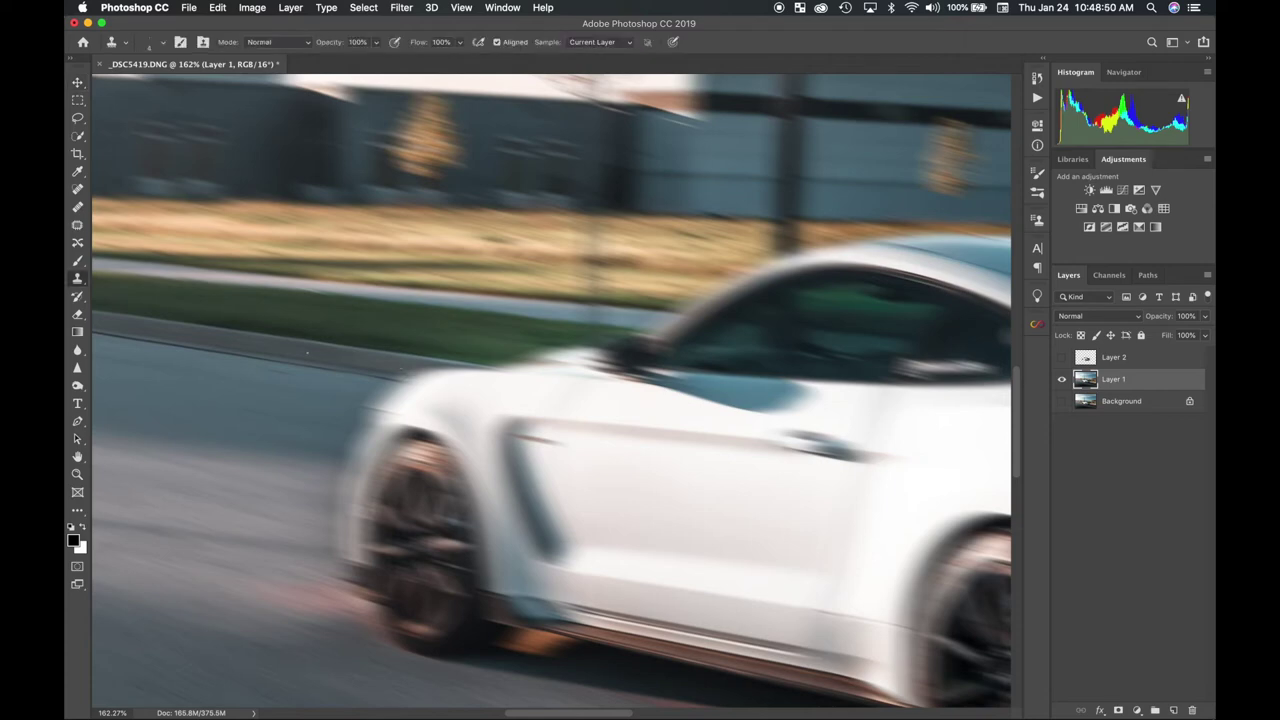
key(bracketright)
key(bracketright)
key(bracketright)
key(bracketright)
key(bracketright)
key(bracketright)
key(bracketright)
key(bracketright)
key(bracketright)
click(80, 283)
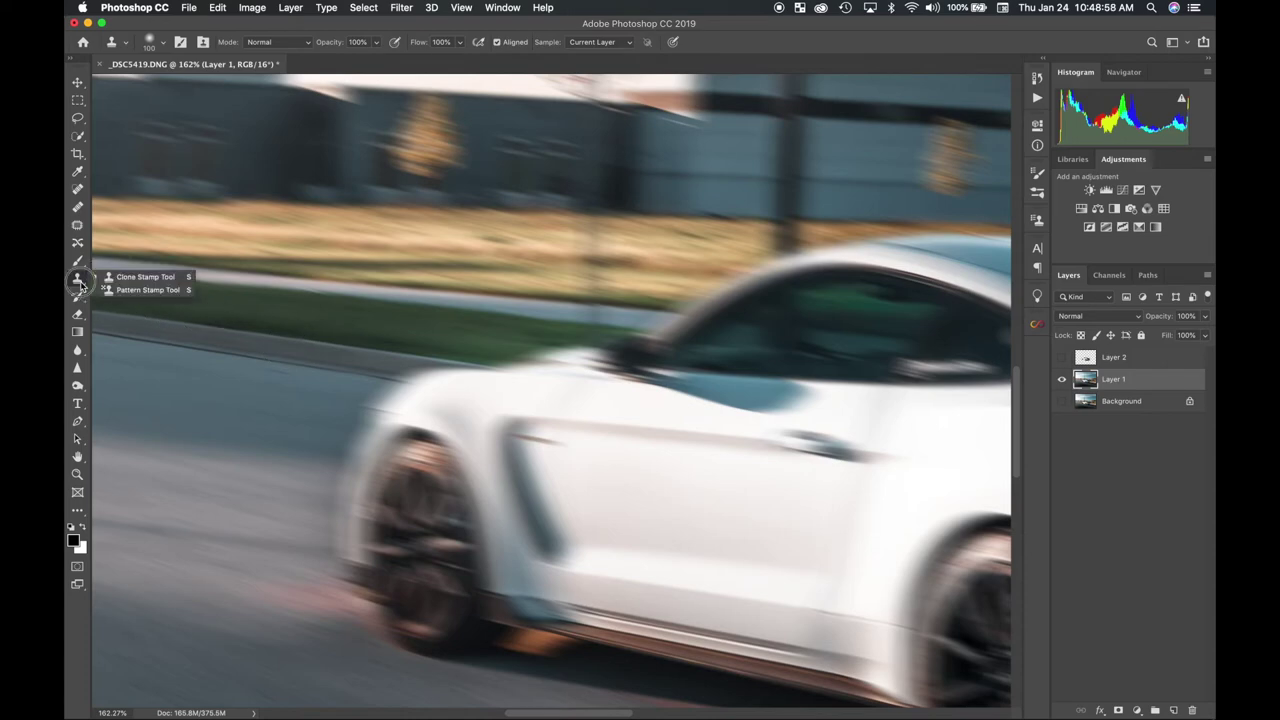
click(123, 283)
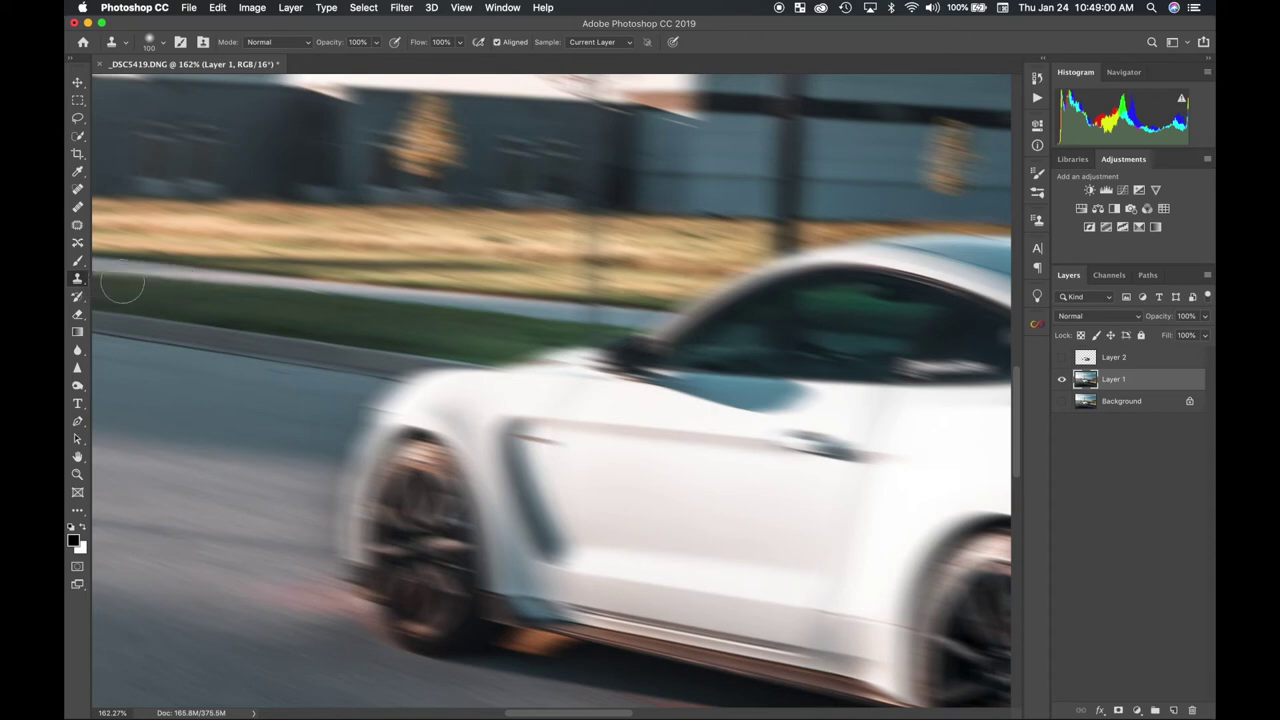
key(bracketleft)
key(bracketleft)
key(bracketleft)
key(bracketleft)
key(bracketleft)
Clone road texture from the background over the blurred car's front fender edge.
alt+click(306, 400)
key(bracketright)
mouse_move(358, 410)
mouse_down()
mouse_move(409, 380)
mouse_move(345, 452)
mouse_move(345, 555)
mouse_move(302, 580)
mouse_move(317, 612)
mouse_move(343, 570)
mouse_move(350, 615)
mouse_move(370, 580)
mouse_move(360, 445)
mouse_move(407, 409)
mouse_move(423, 366)
mouse_move(488, 376)
mouse_up()
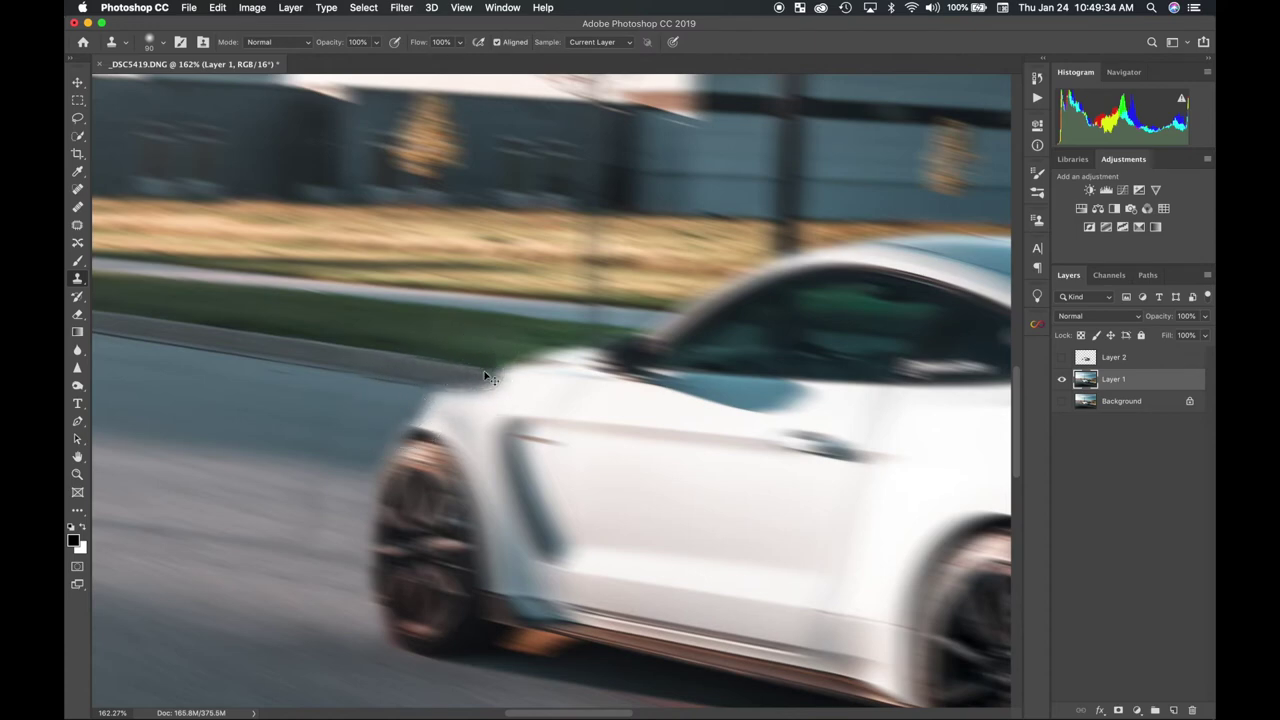
key(super+z)
drag(375, 358, 395, 415)
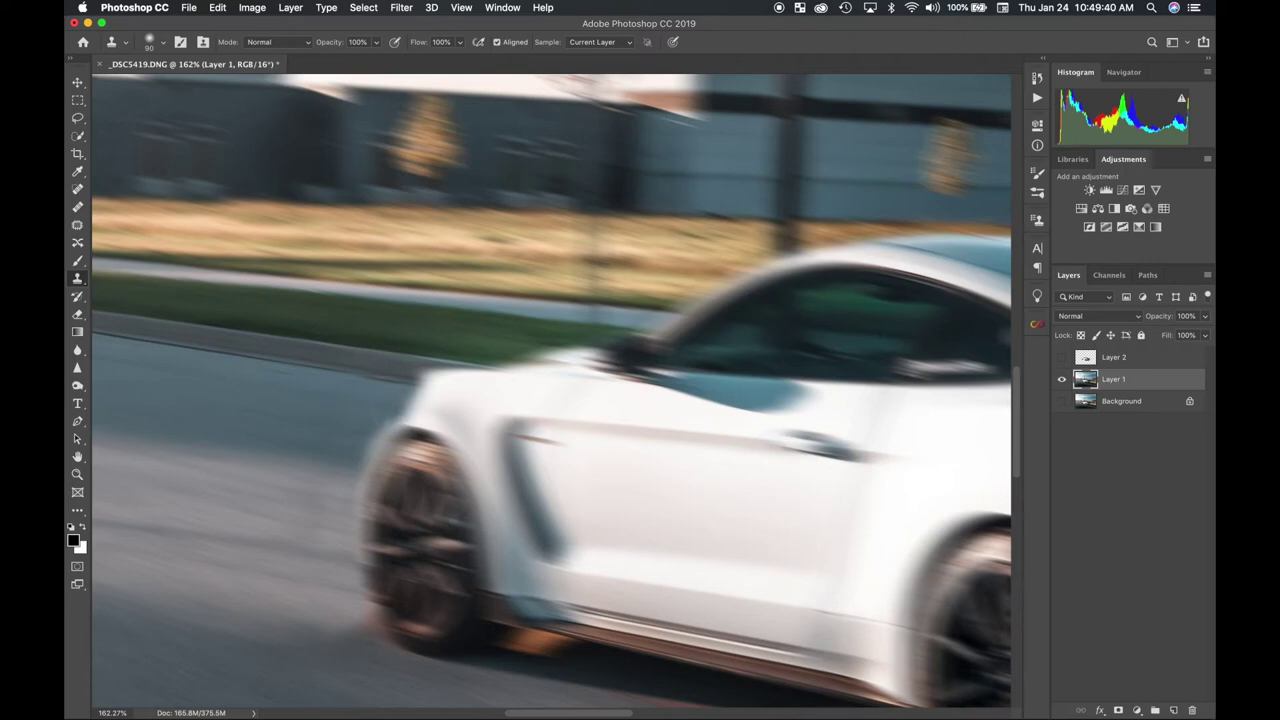
Clone curb, road and background over the car's ghosted front and roof edges.
alt+click(388, 353)
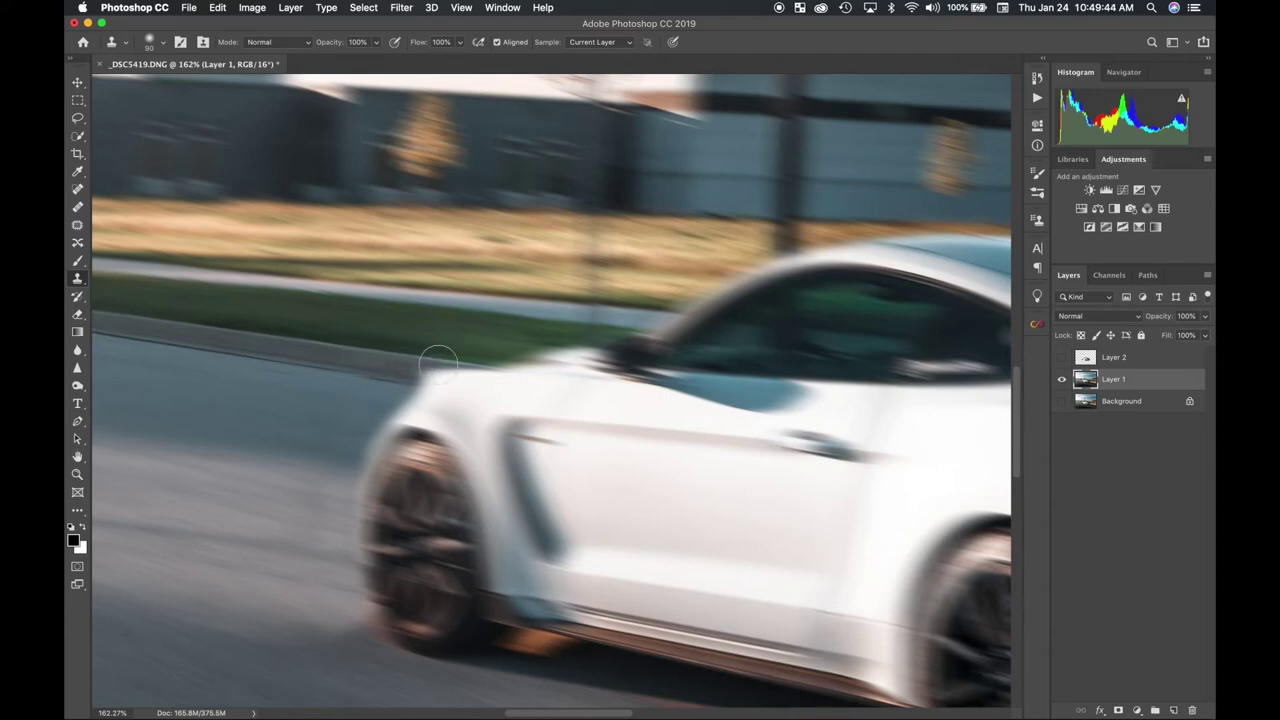
mouse_move(434, 361)
mouse_down()
mouse_move(404, 377)
mouse_move(601, 333)
mouse_move(722, 280)
mouse_up()
mouse_move(763, 267)
mouse_down()
mouse_move(886, 233)
mouse_move(790, 250)
mouse_up()
key(super+z)
alt+click(659, 275)
mouse_move(725, 283)
mouse_down()
mouse_move(750, 290)
mouse_move(677, 286)
mouse_move(743, 271)
mouse_move(624, 318)
mouse_move(651, 329)
mouse_move(460, 369)
mouse_move(390, 368)
mouse_move(400, 346)
mouse_move(529, 363)
mouse_move(523, 354)
mouse_up()
alt+click(360, 349)
Zoom out and make Layer 2 visible so the sharp car sits over the blurred background.
scroll(323, 446, down, 5)
scroll(323, 446, right, 5)
scroll(324, 450, down, 5)
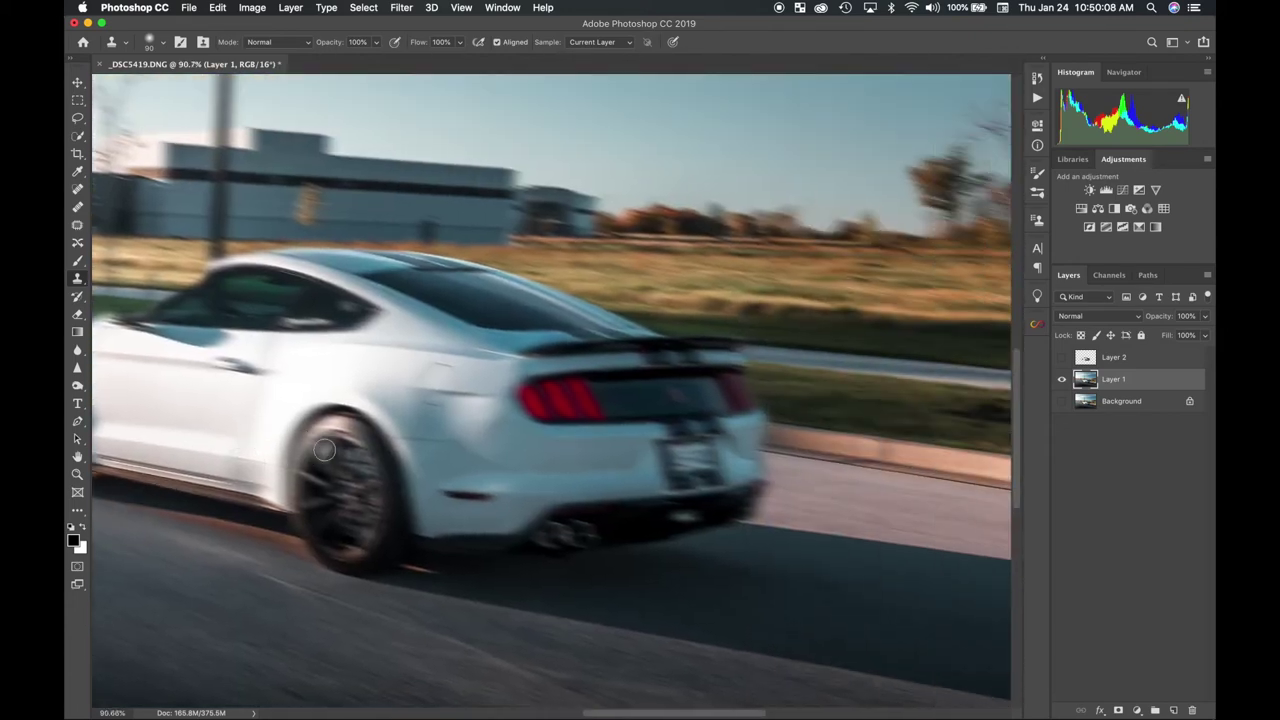
scroll(323, 450, down, 4)
scroll(323, 450, up, 4)
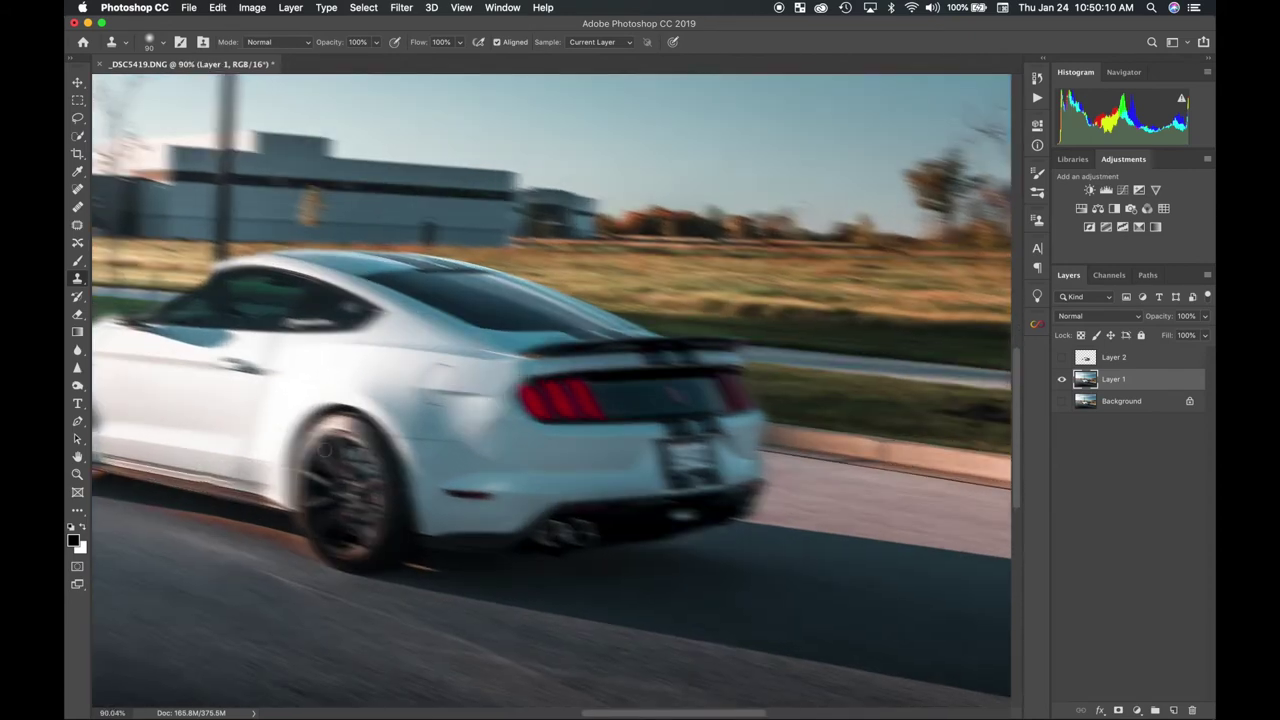
scroll(323, 450, down, 5)
scroll(323, 450, up, 1)
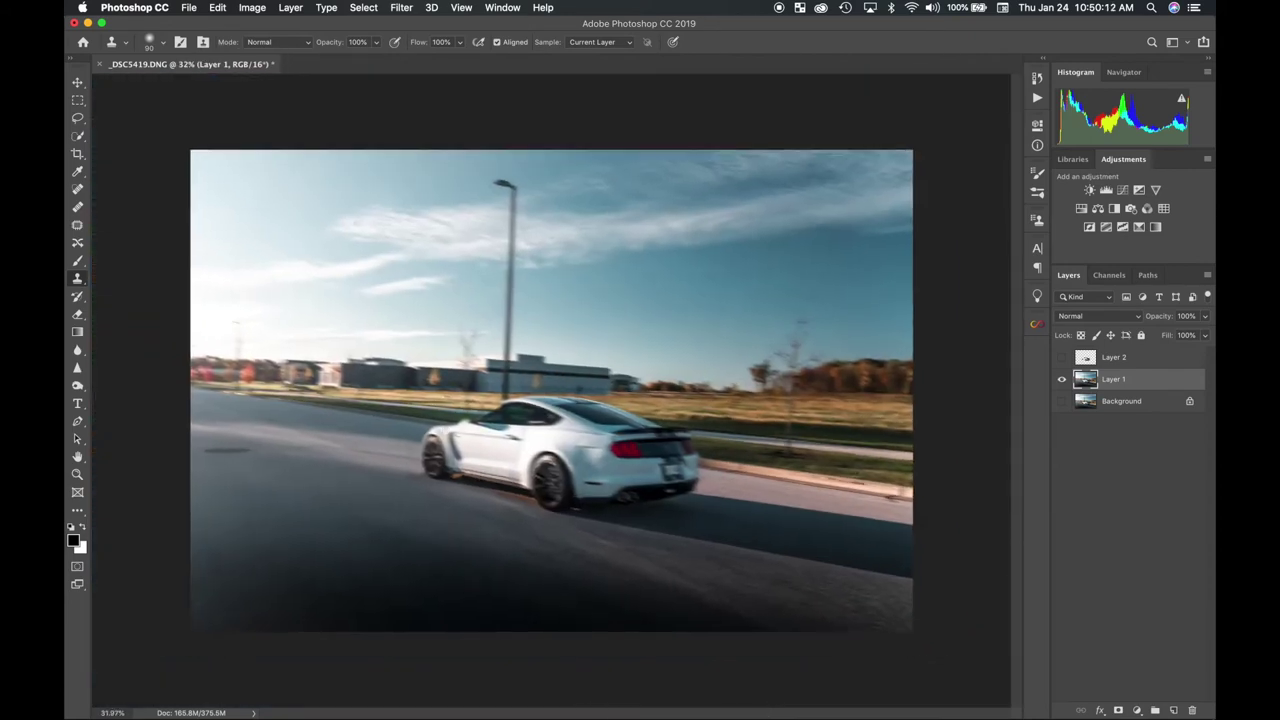
click(1062, 360)
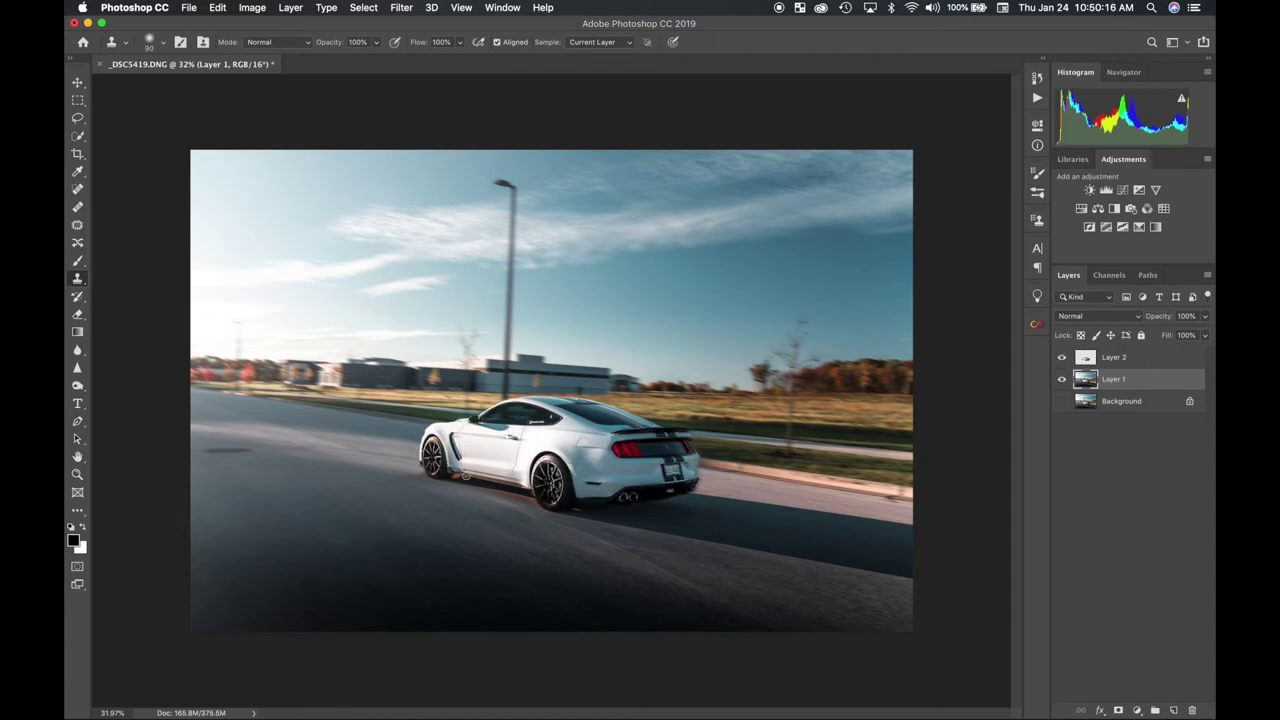
Inspect the sharp car over the retouched background and switch to the Move tool (V).
scroll(465, 476, up, 3)
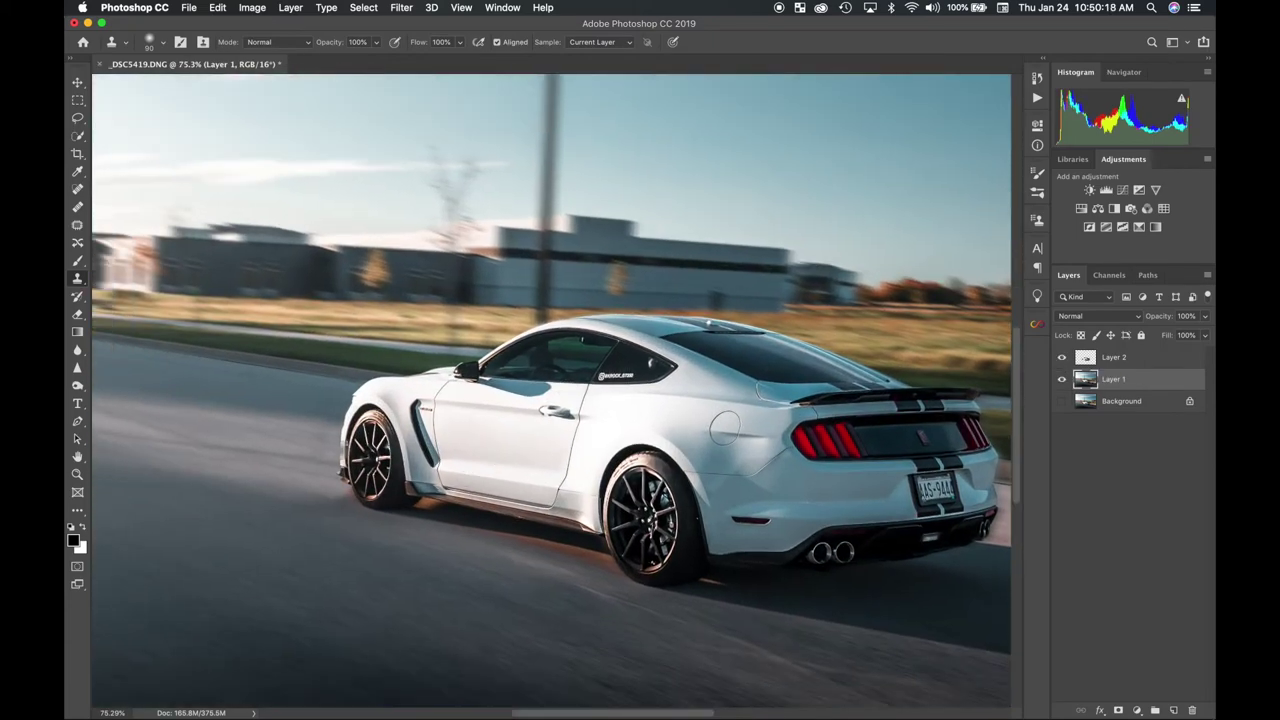
scroll(556, 400, up, 2)
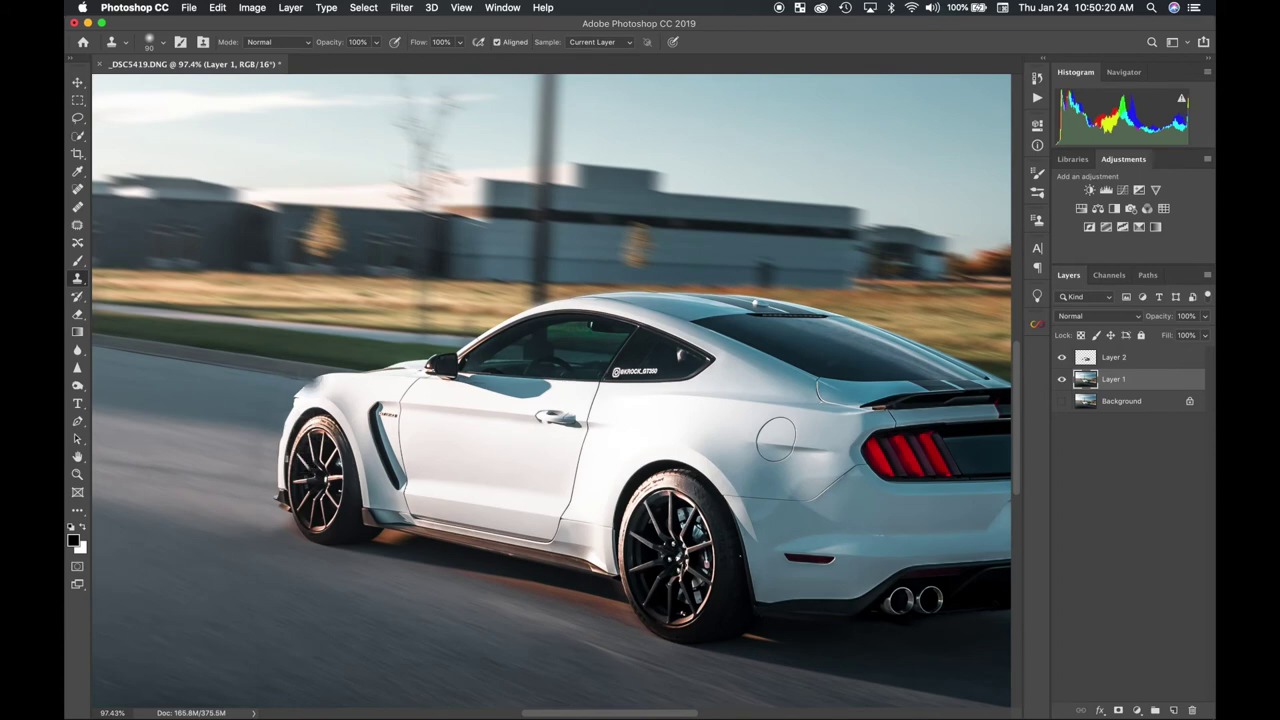
scroll(306, 441, right, 7)
scroll(306, 441, down, 2)
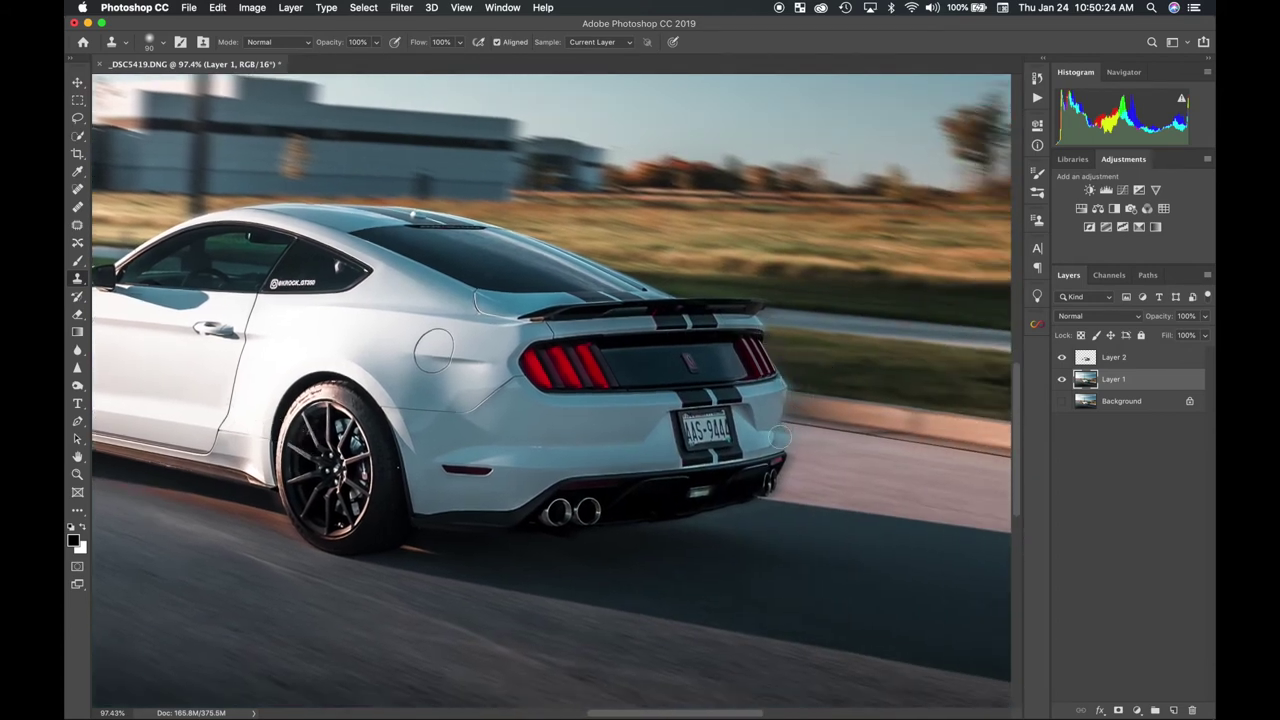
scroll(788, 430, down, 1)
scroll(445, 355, down, 3)
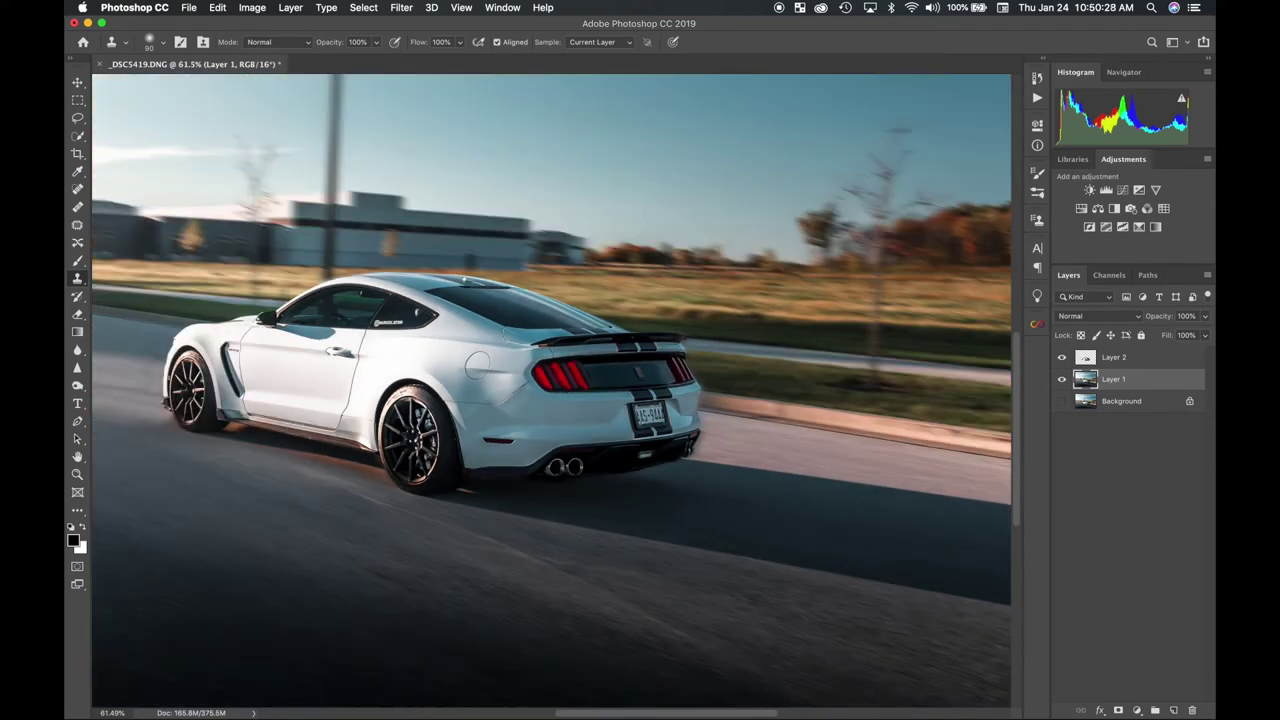
scroll(550, 391, down, 3)
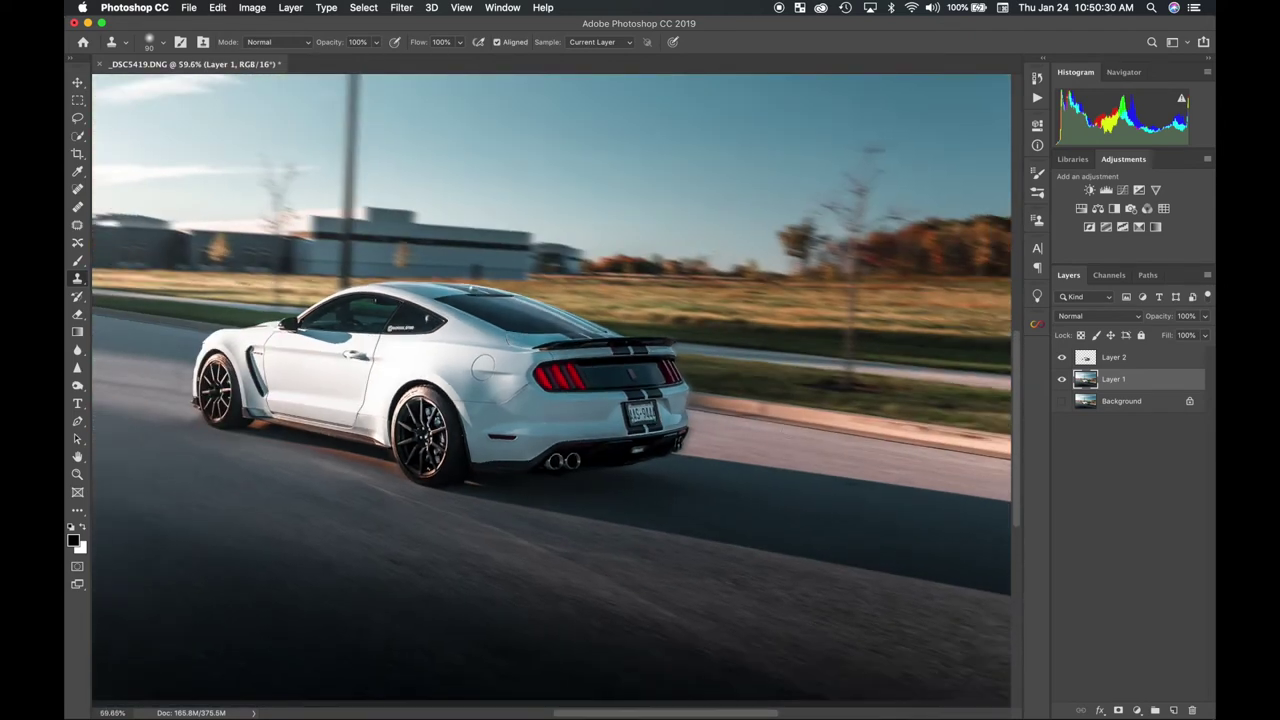
scroll(591, 351, down, 3)
key(v)
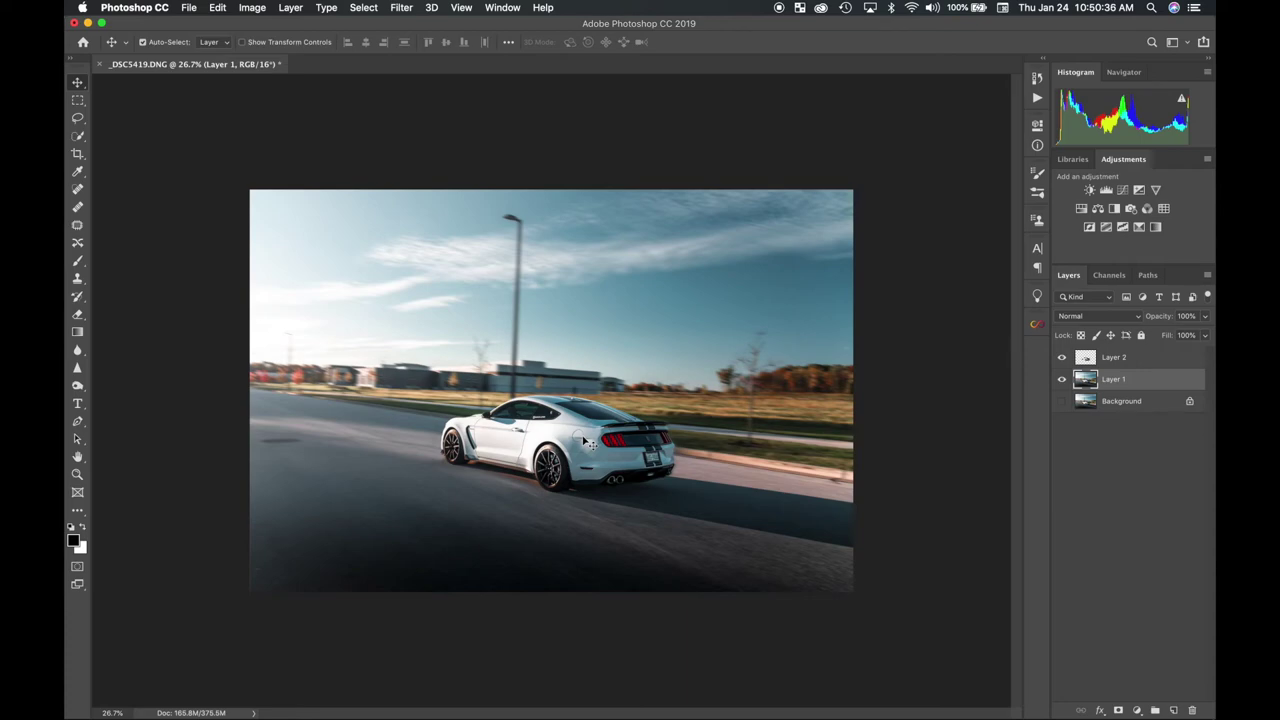
scroll(585, 441, up, 2)
scroll(585, 441, up, 2)
scroll(584, 442, down, 2)
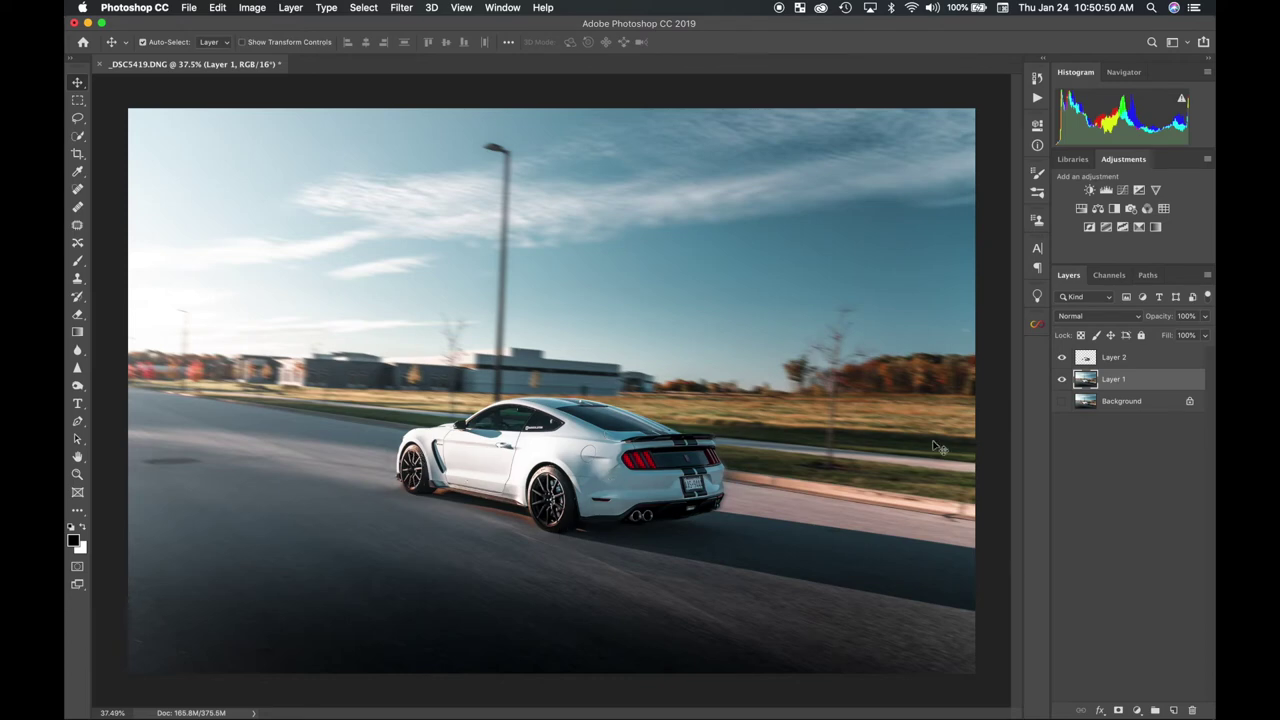
Select Layer 2 and start Filter > Blur Gallery > Spin Blur on it.
click(1114, 364)
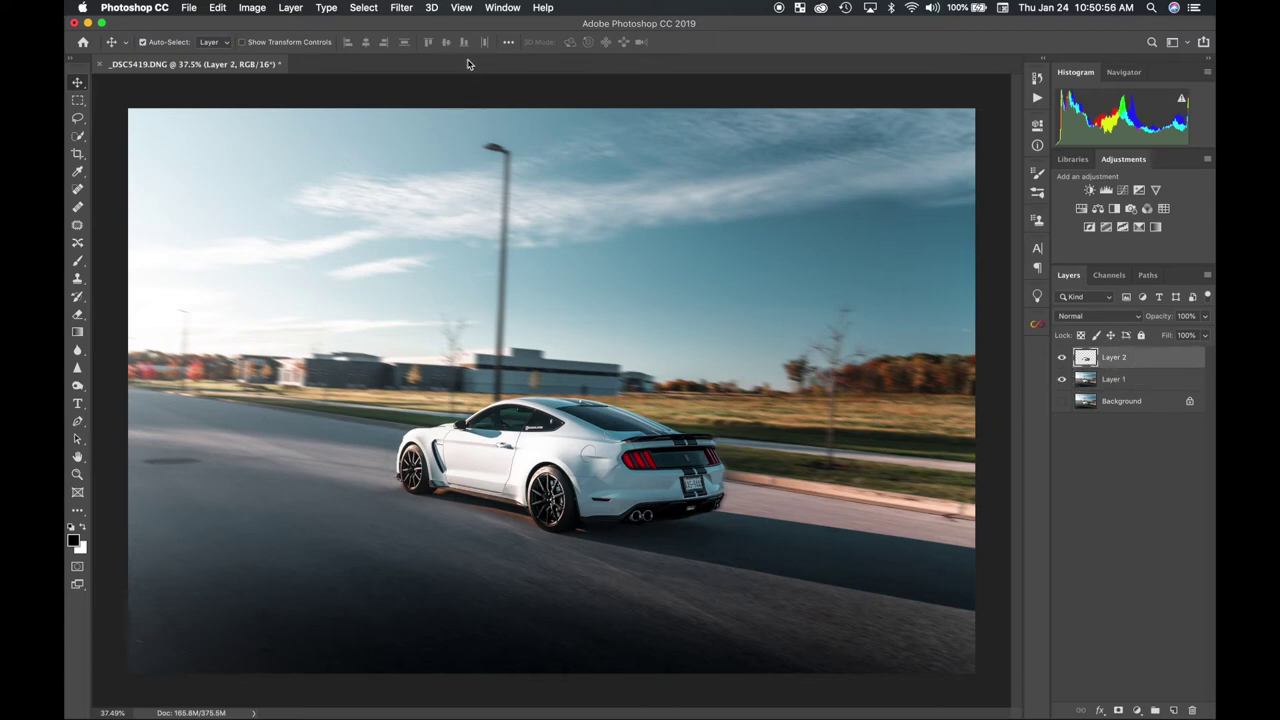
click(401, 7)
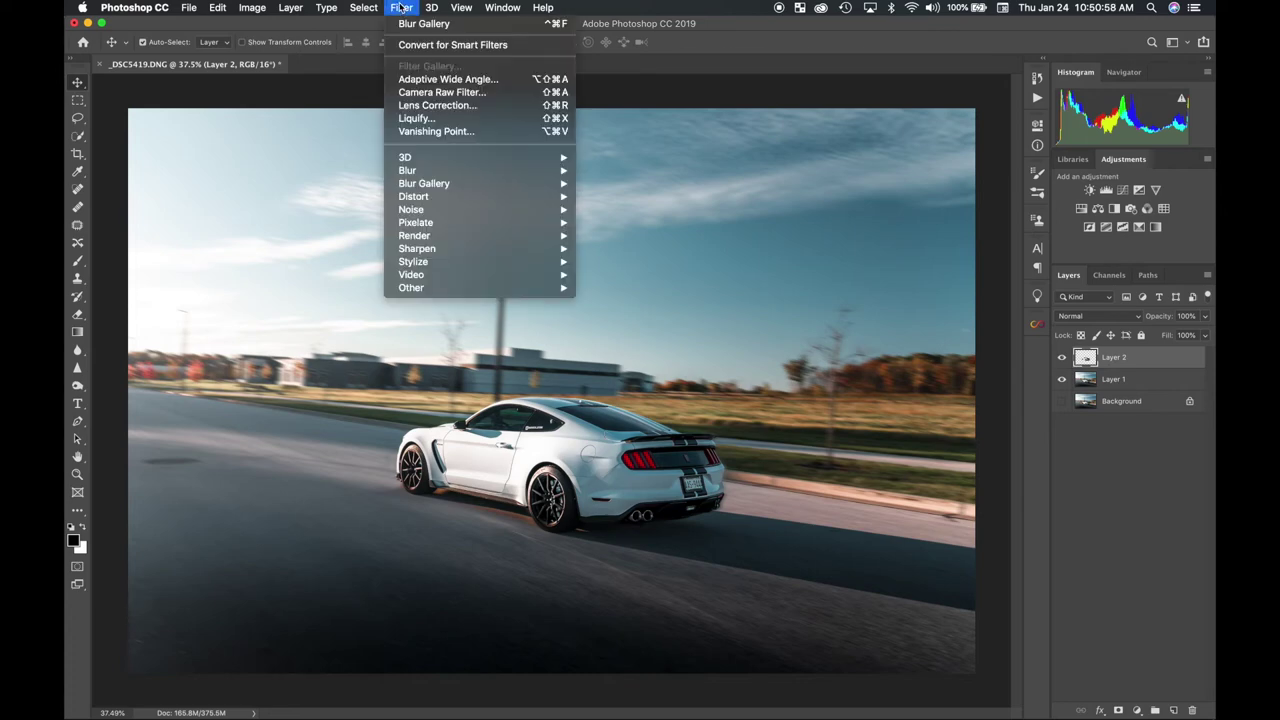
mouse_move(458, 185)
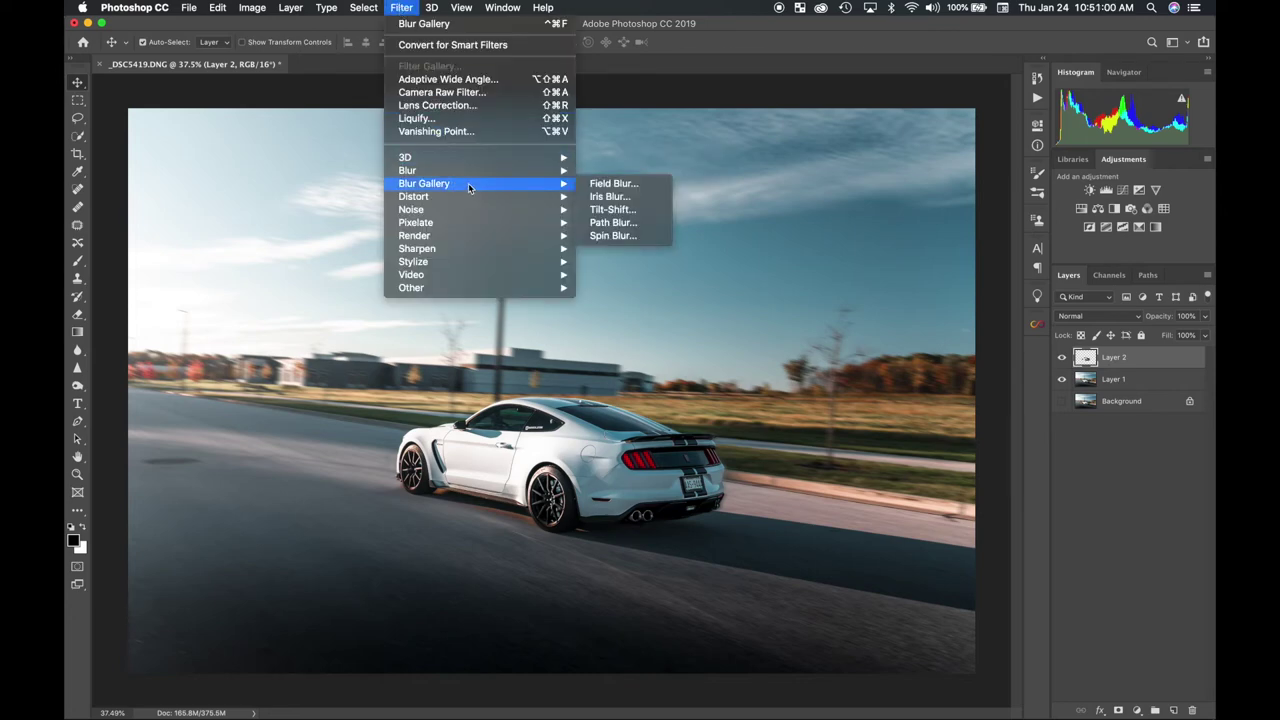
click(607, 228)
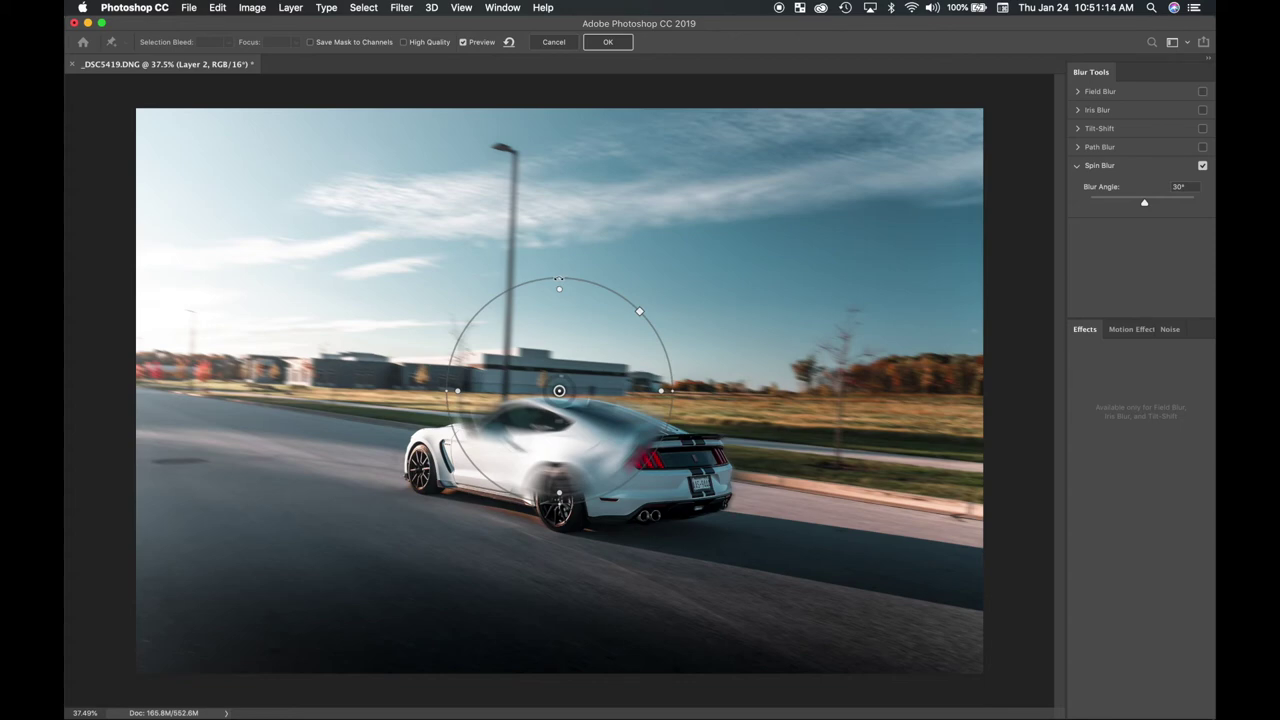
Fit the Spin Blur ellipse to the rear wheel, centred on its hub.
drag(559, 281, 563, 345)
drag(446, 381, 524, 389)
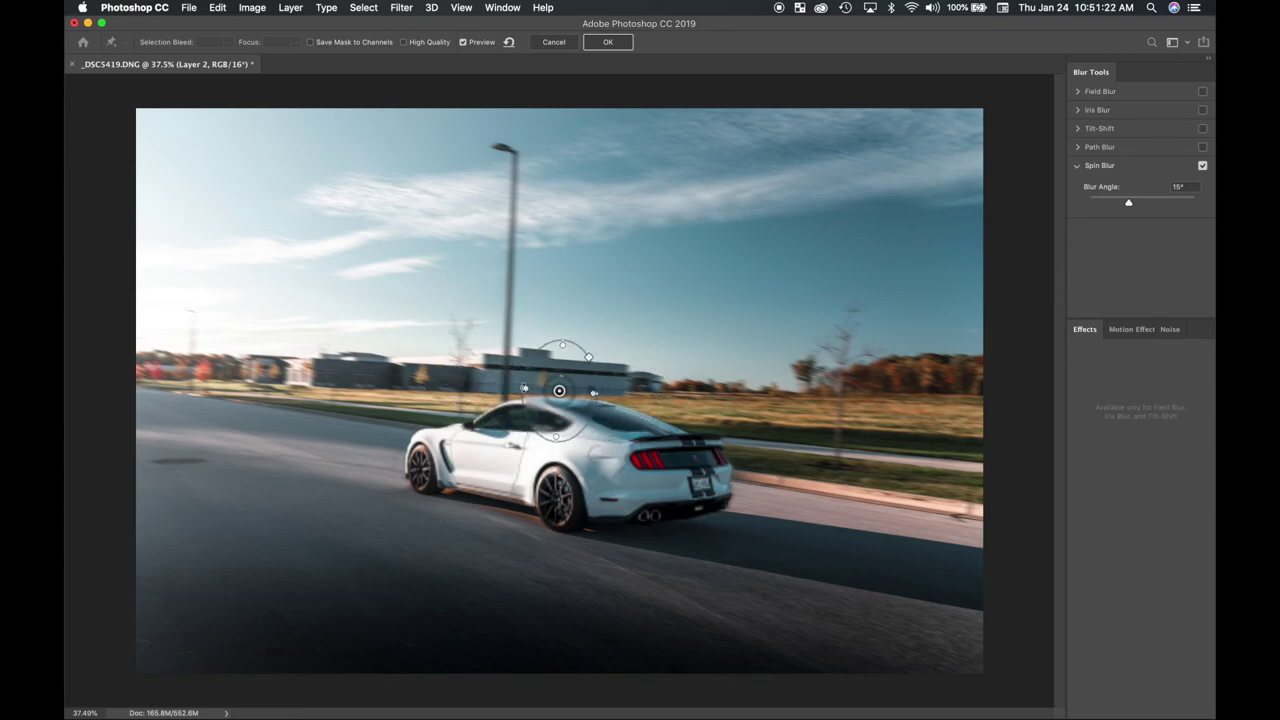
drag(561, 343, 568, 484)
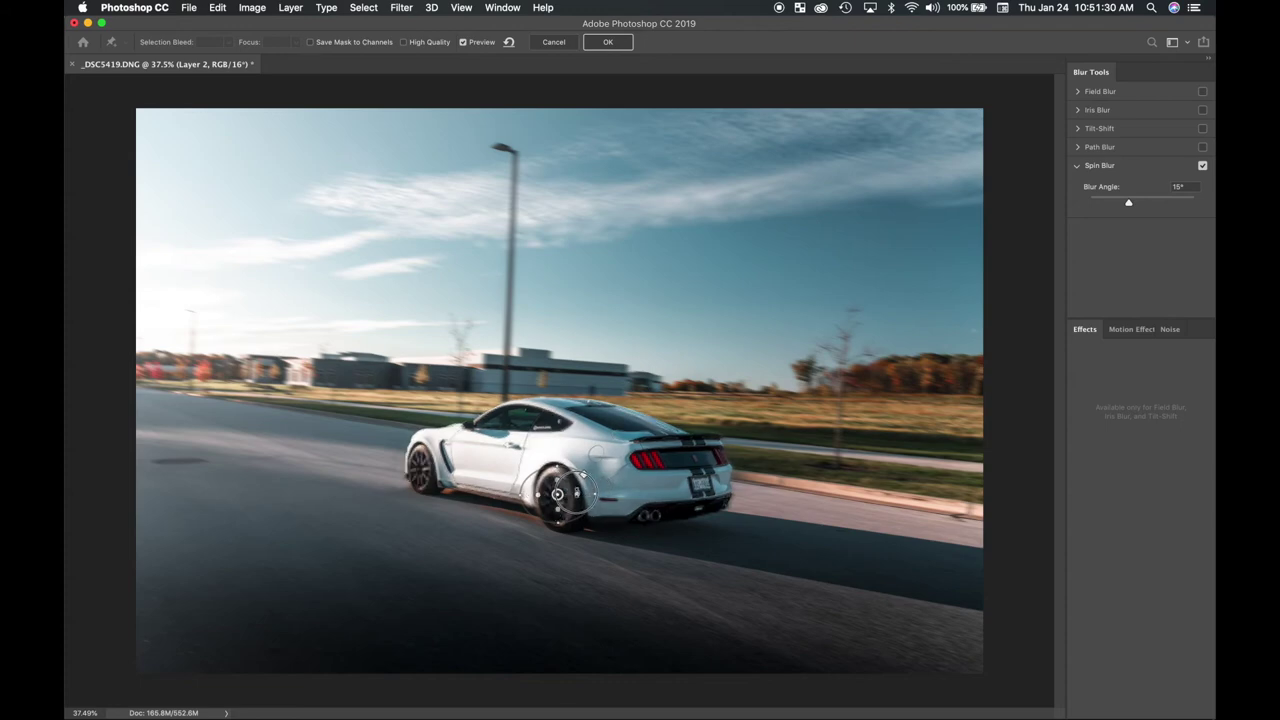
drag(594, 492, 600, 494)
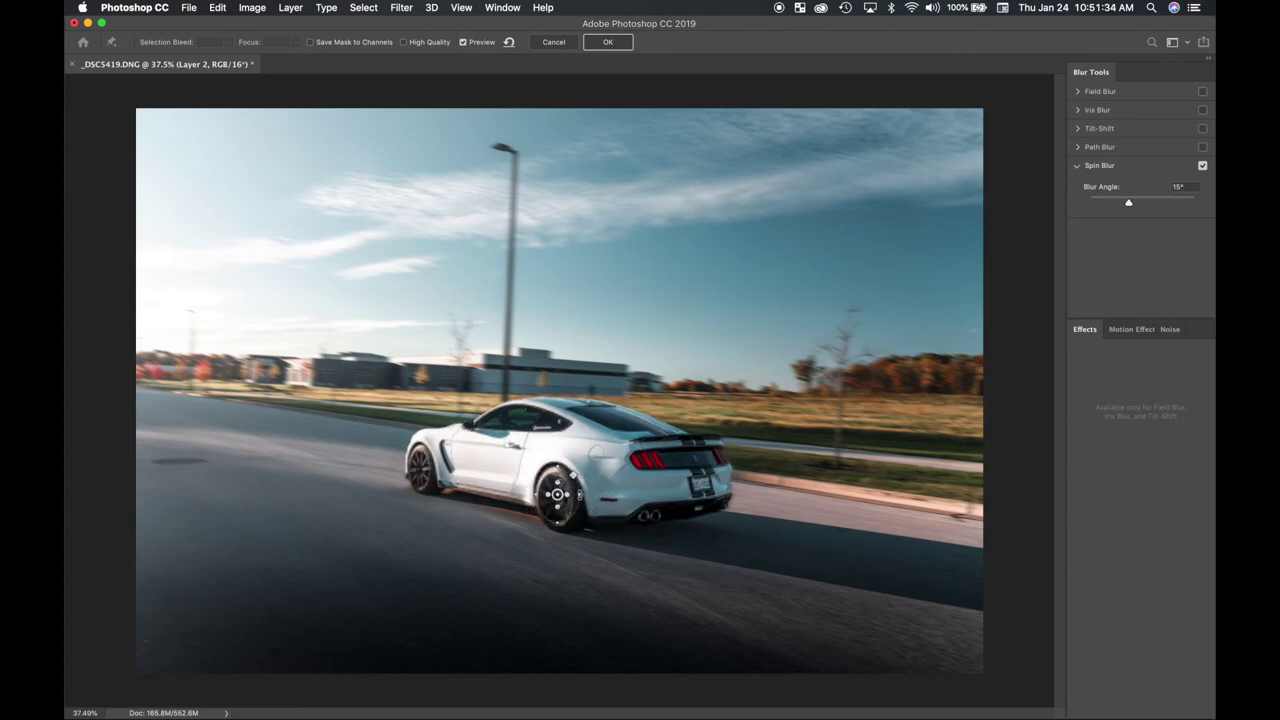
key(super+equal)
key(super+equal)
key(super+equal)
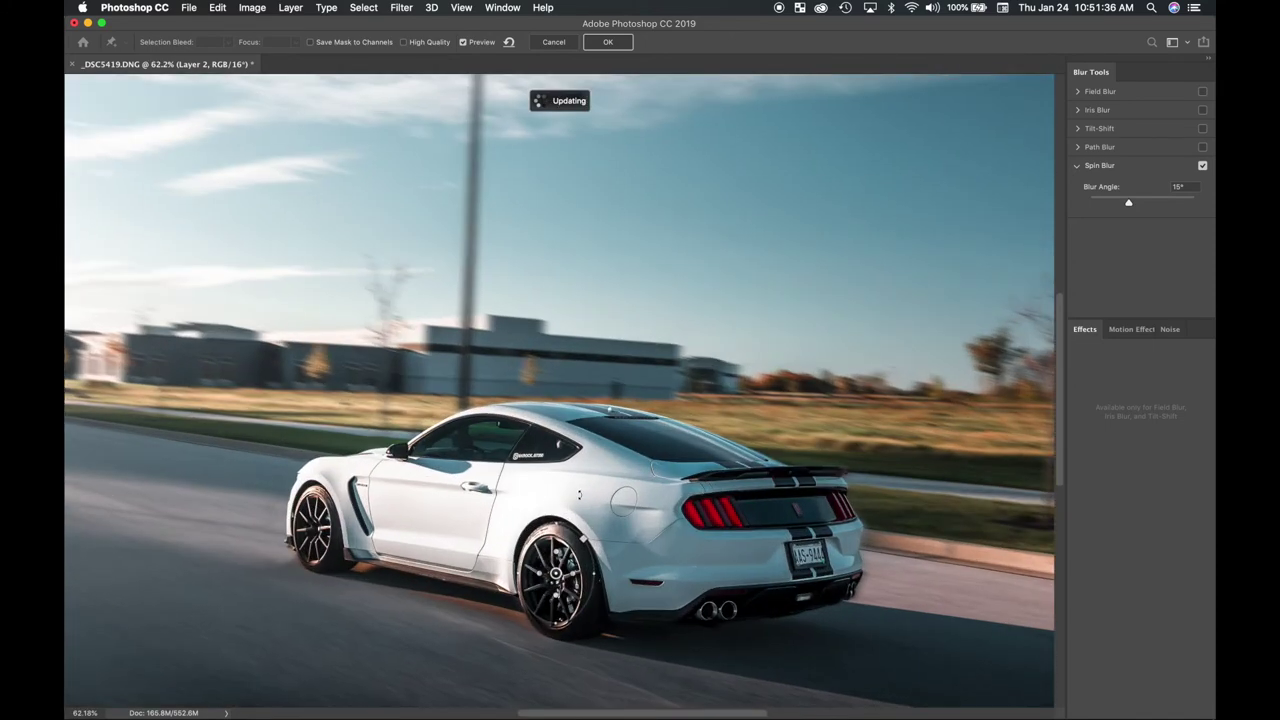
scroll(579, 494, down, 5)
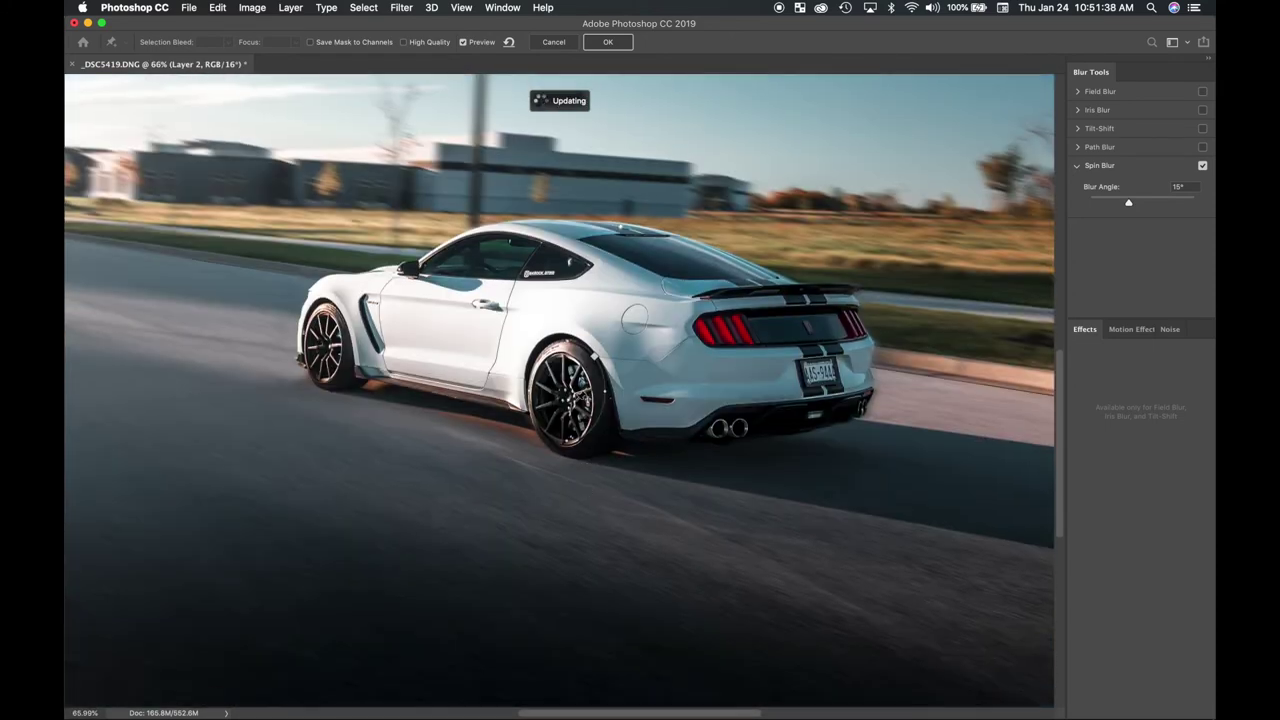
click(566, 391)
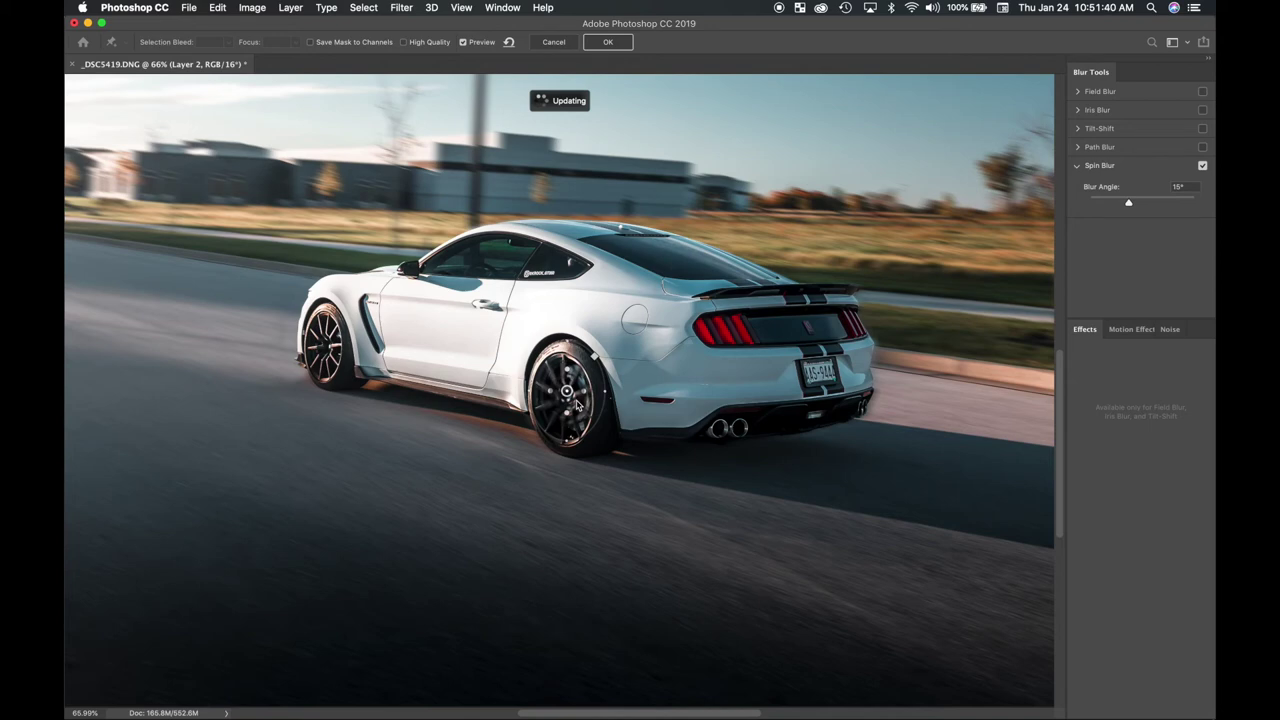
scroll(576, 403, up, 1)
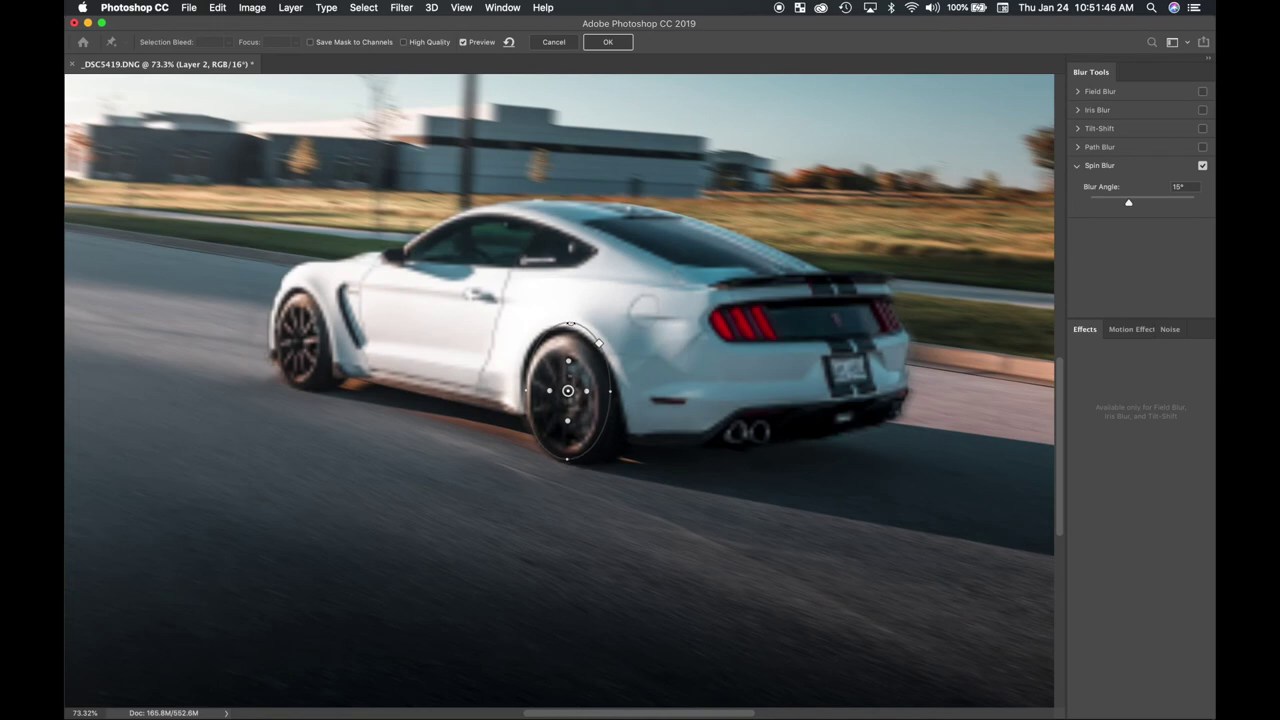
drag(576, 480, 578, 463)
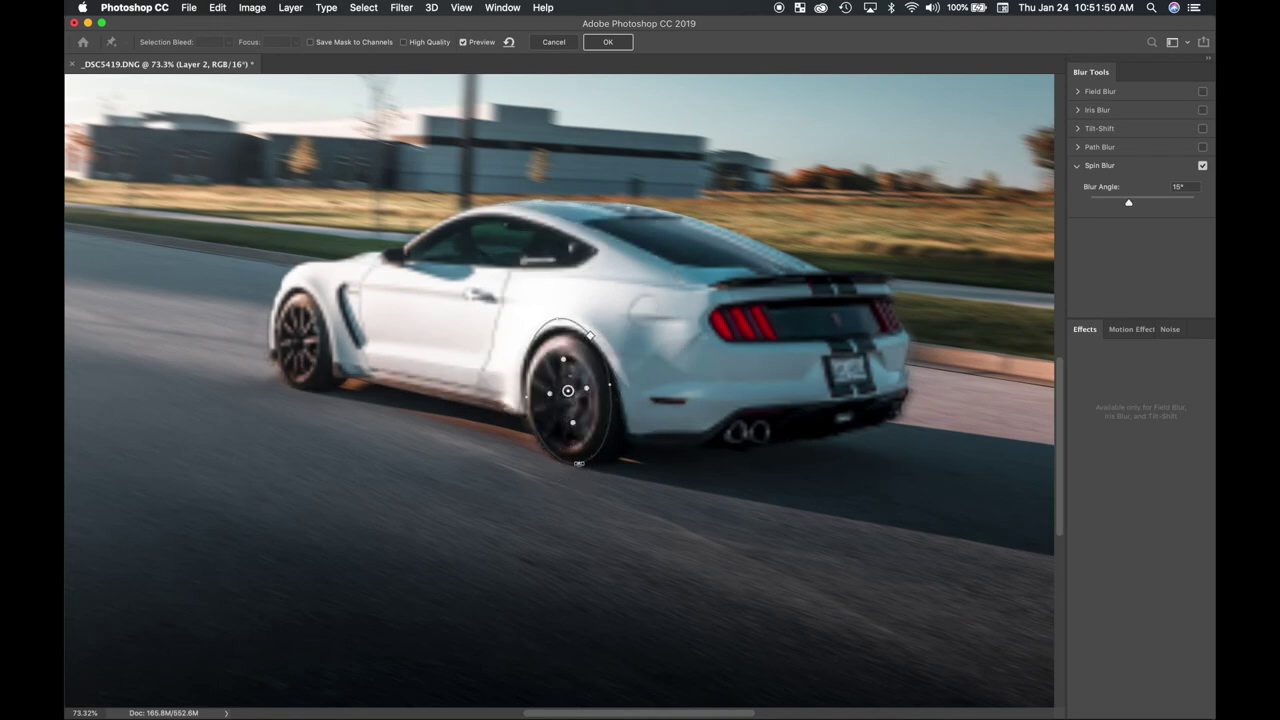
drag(556, 318, 570, 348)
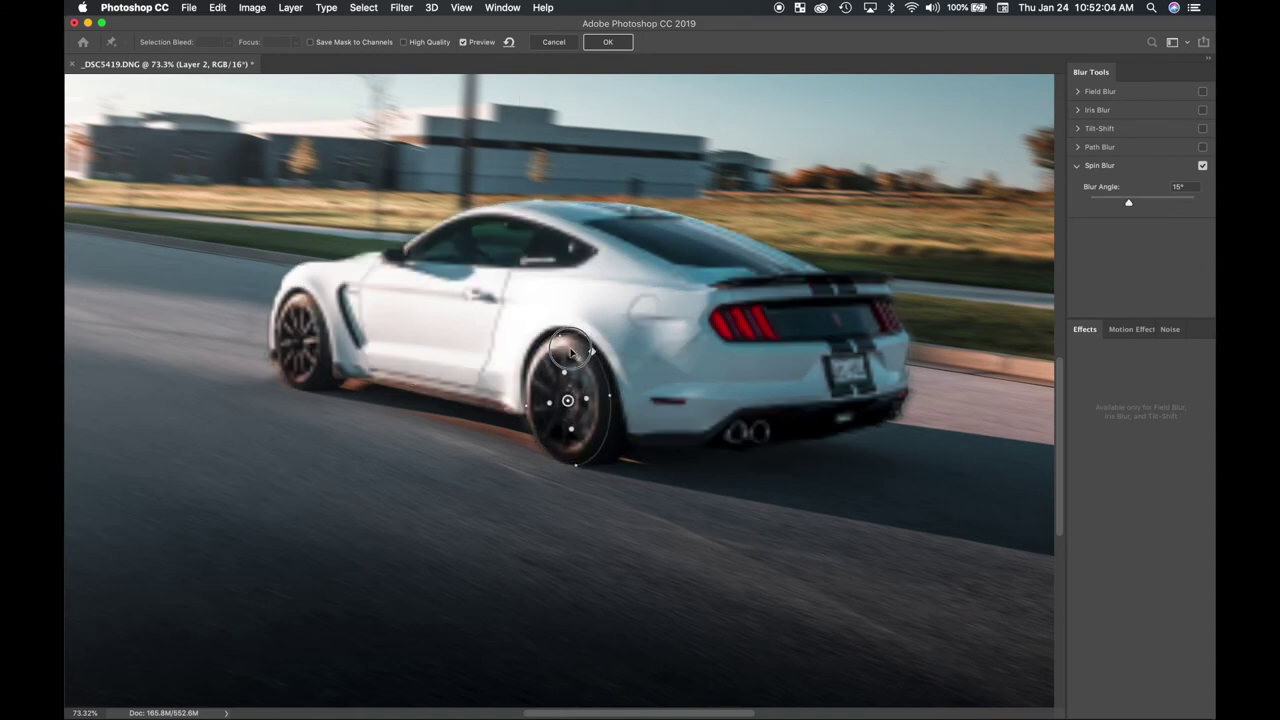
drag(571, 350, 571, 347)
Preview the blurred rear wheel, set Blur Angle to 25° and apply the Spin Blur.
click(570, 375)
click(556, 342)
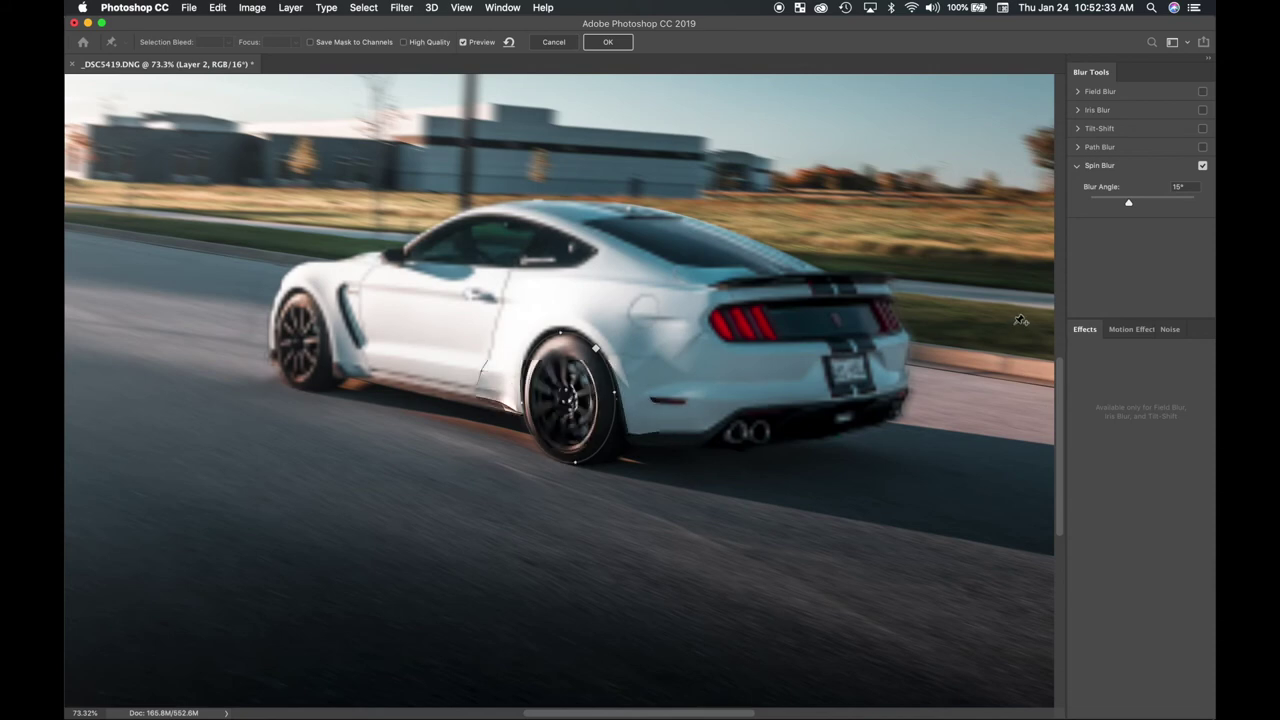
click(1128, 202)
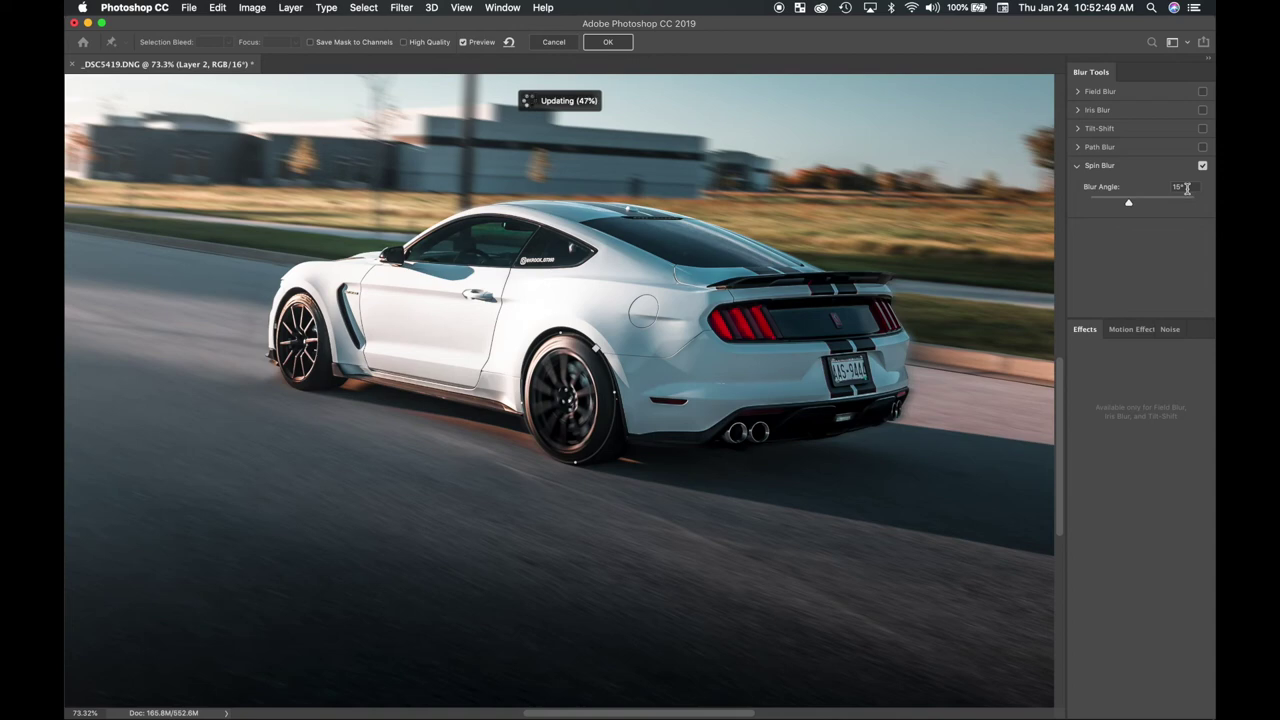
click(1183, 187)
text(70)
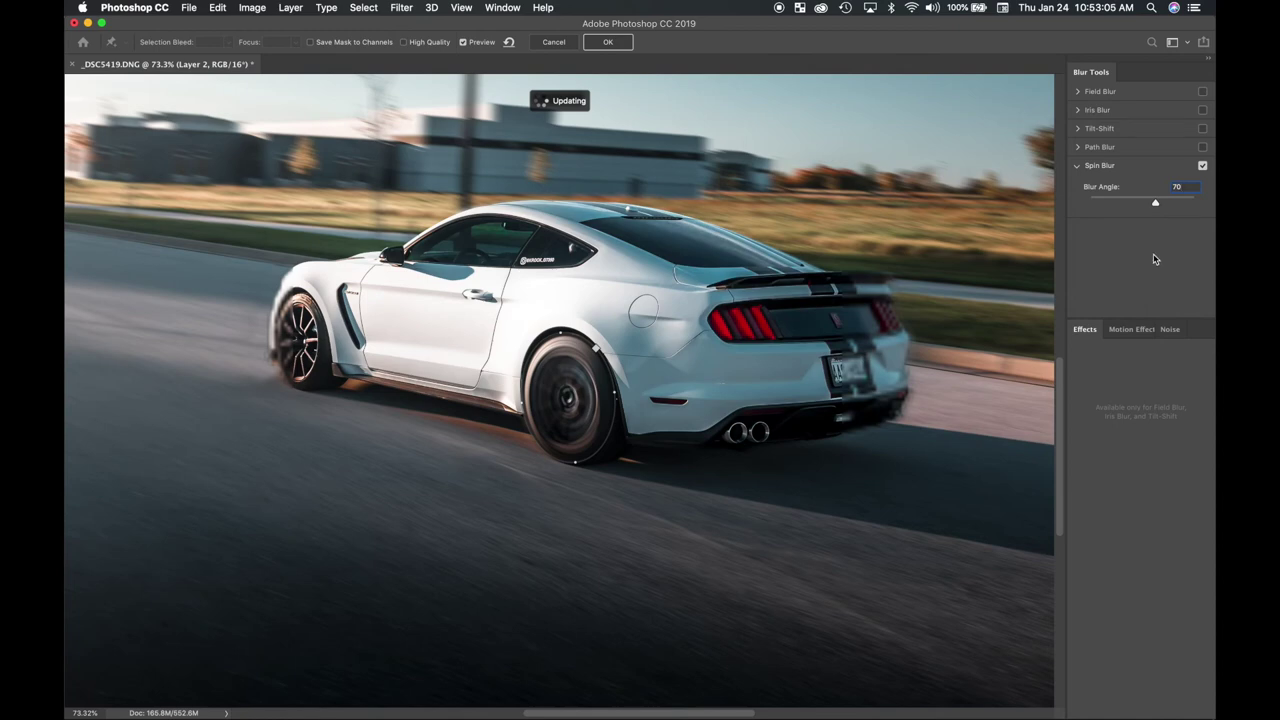
drag(1185, 187, 1145, 187)
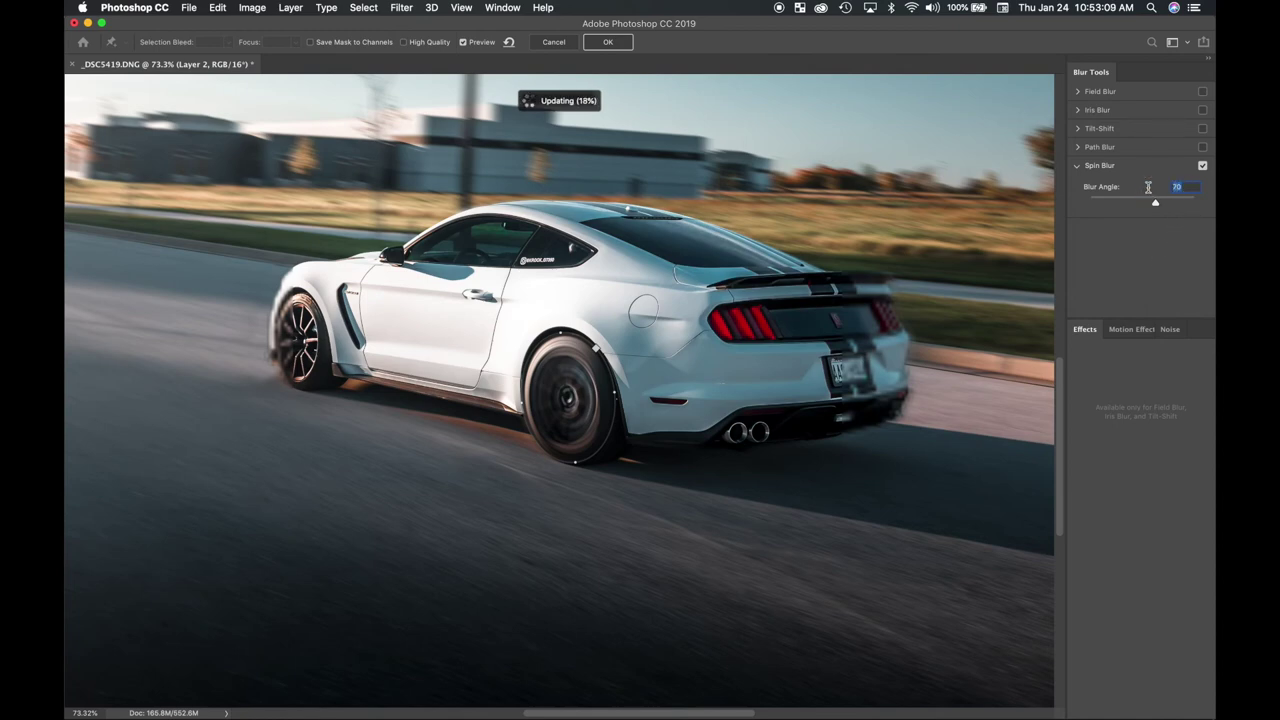
text(25)
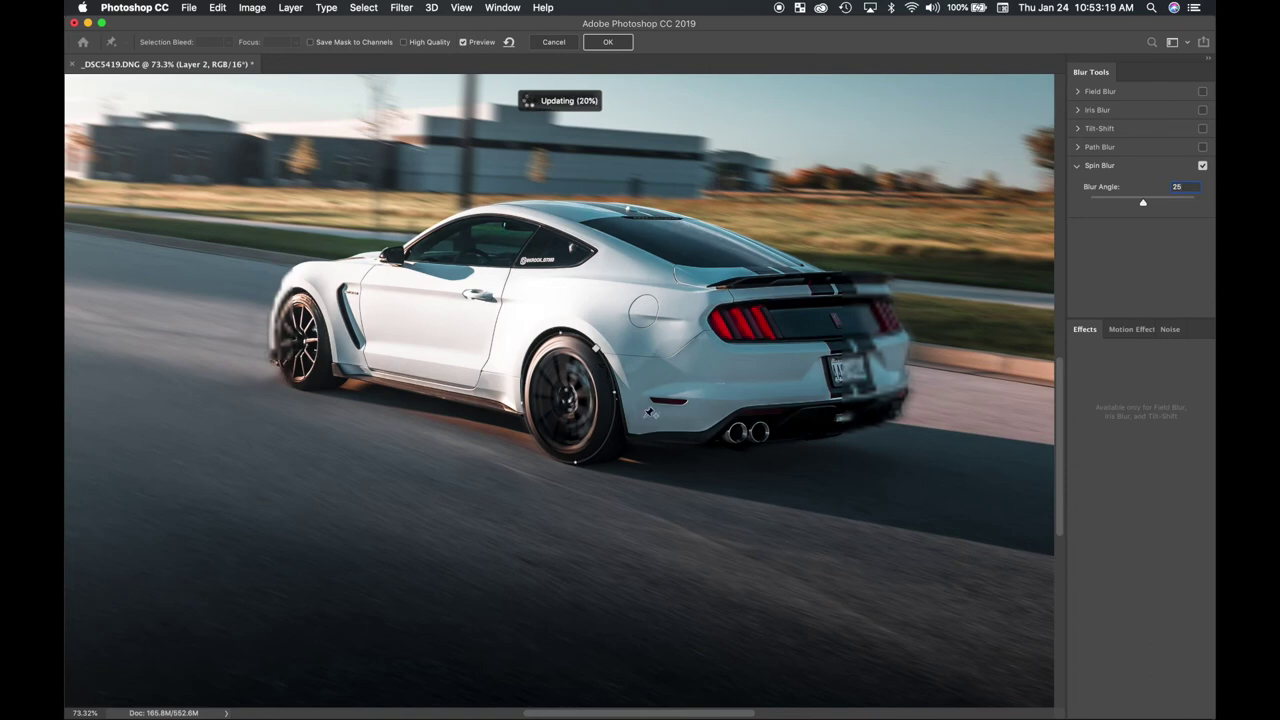
click(607, 42)
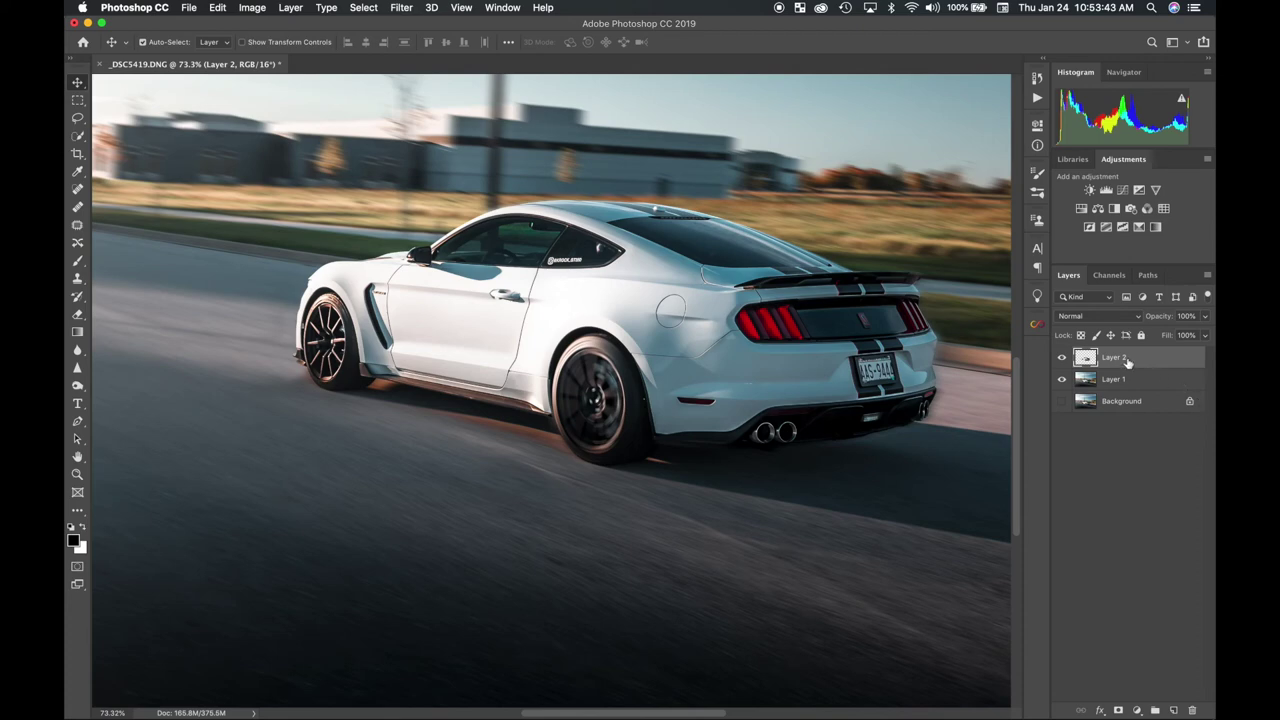
Open Filter > Blur Gallery to reach the Spin Blur option.
click(397, 8)
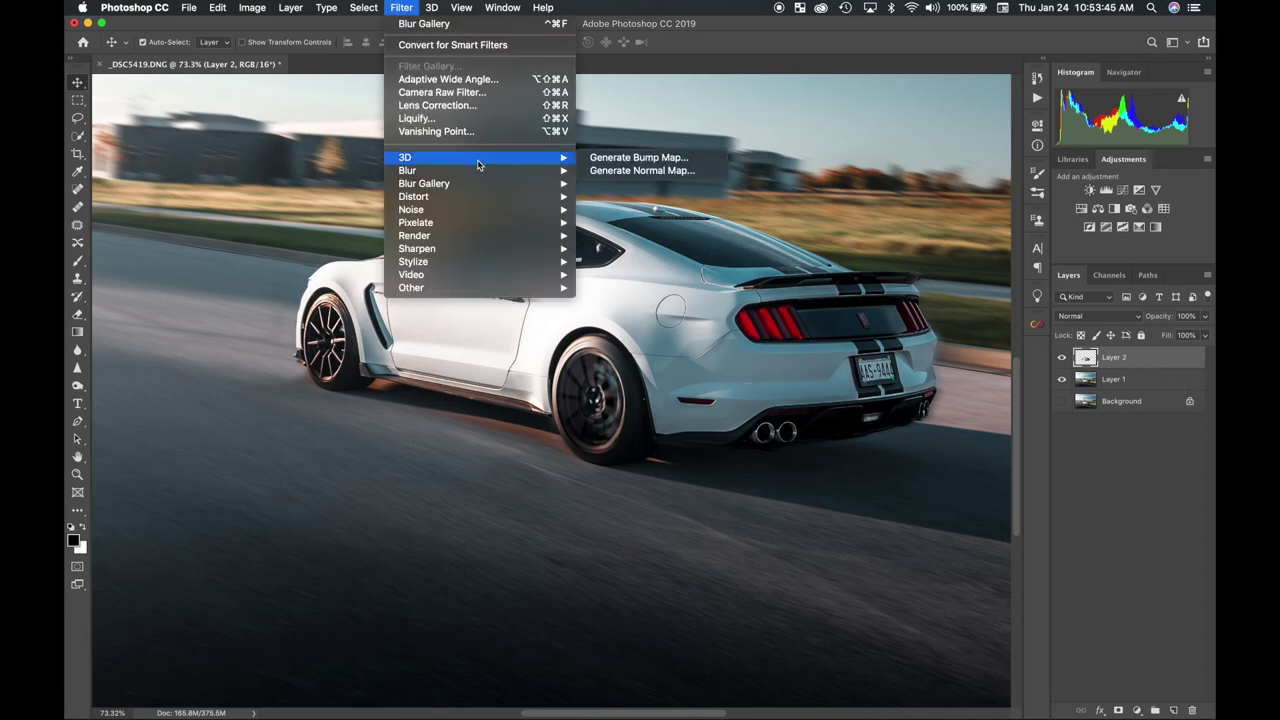
mouse_move(477, 186)
Choose Spin Blur and delete the existing oversized spin blur pin.
click(626, 233)
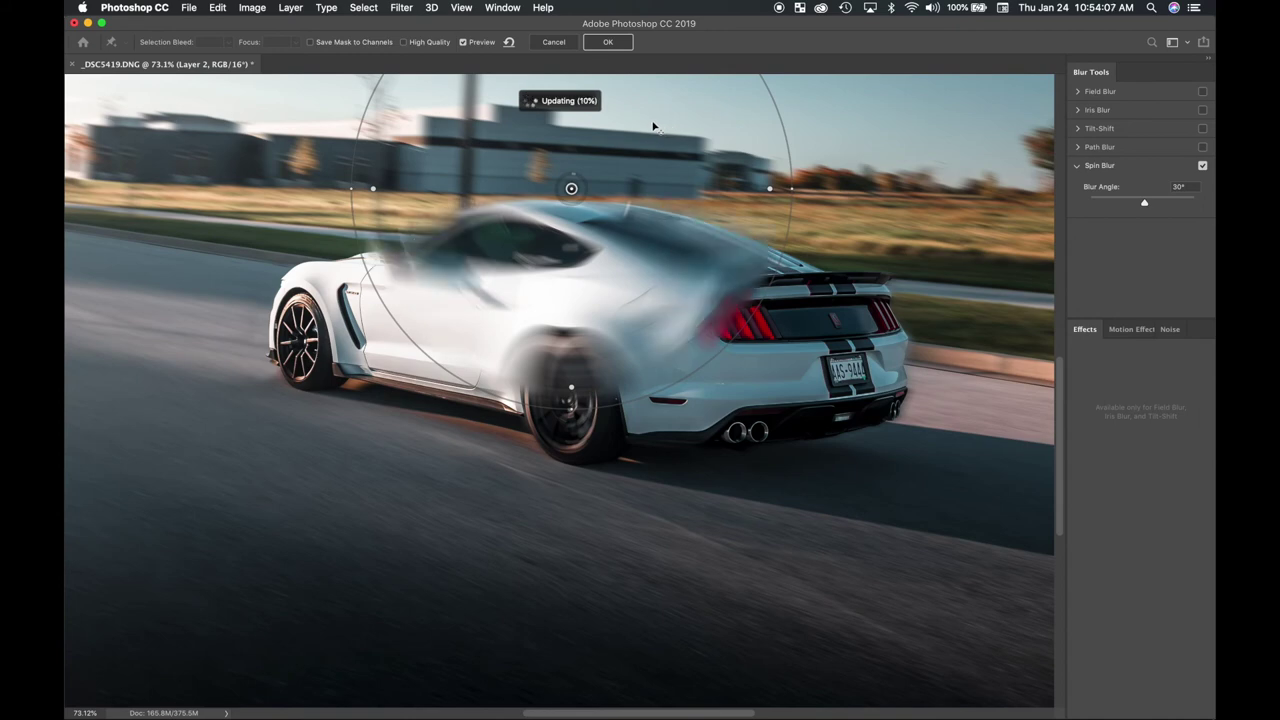
mouse_move(606, 708)
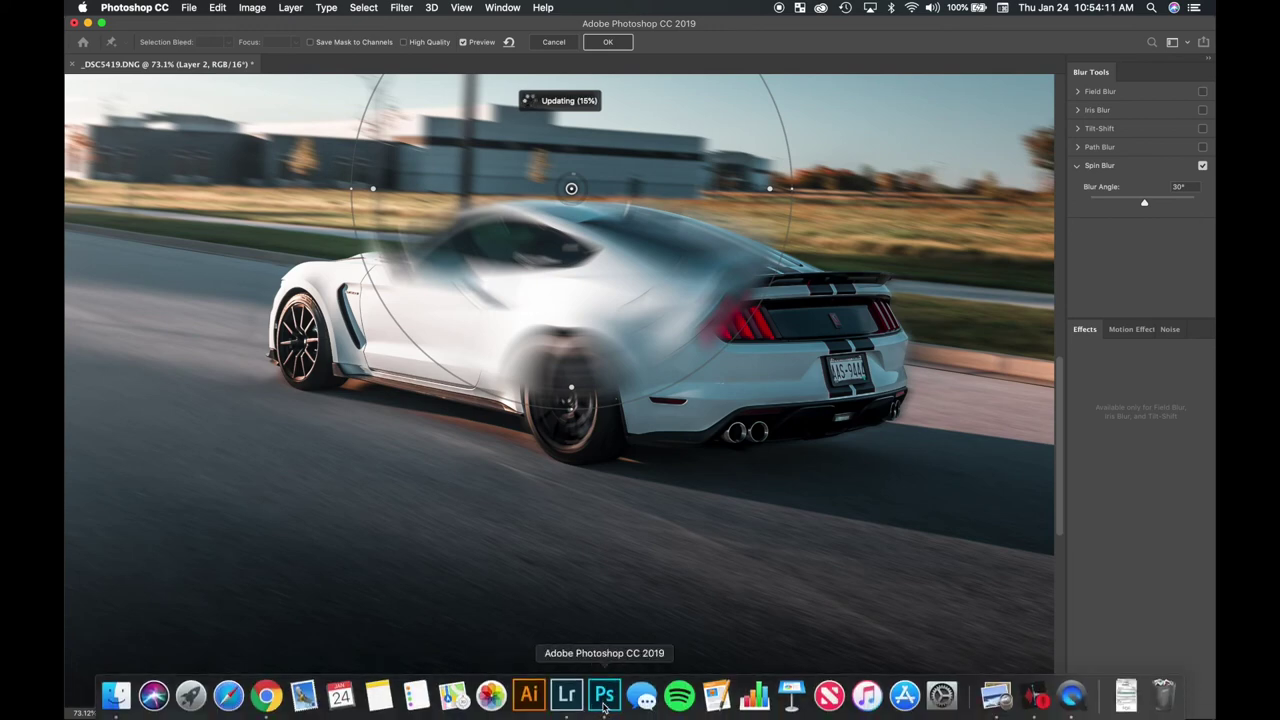
mouse_move(711, 134)
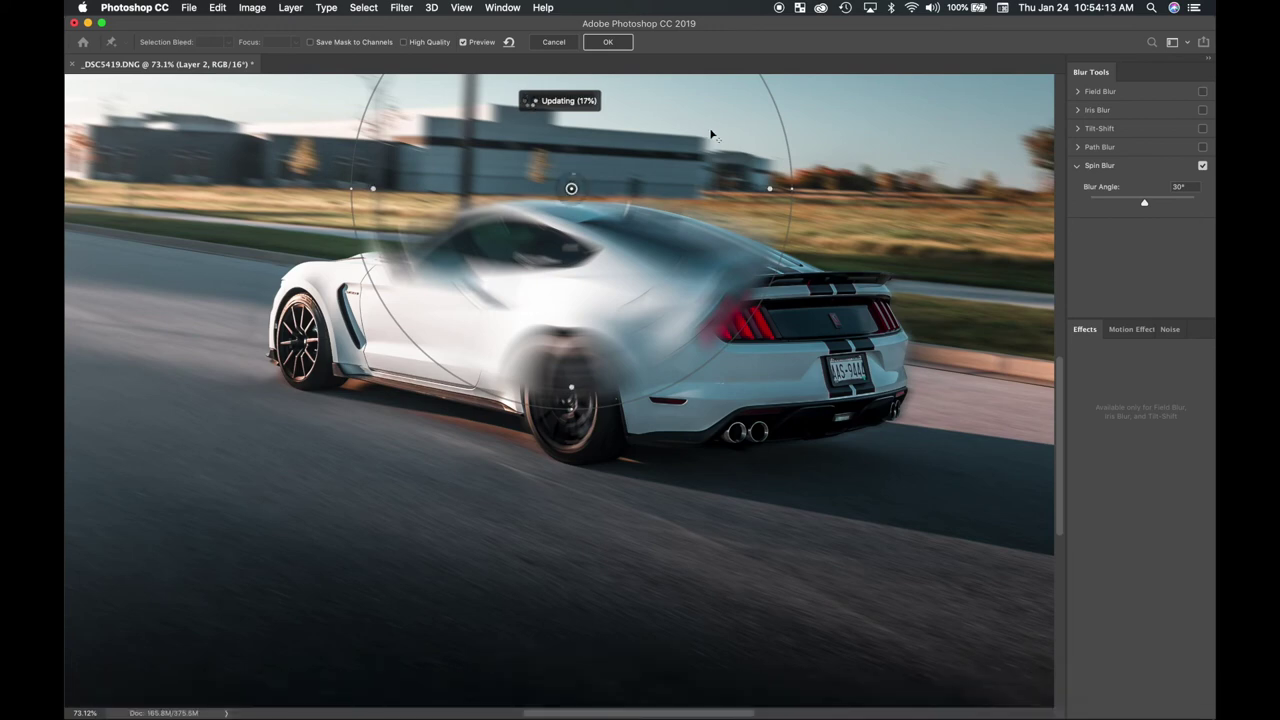
key(Delete)
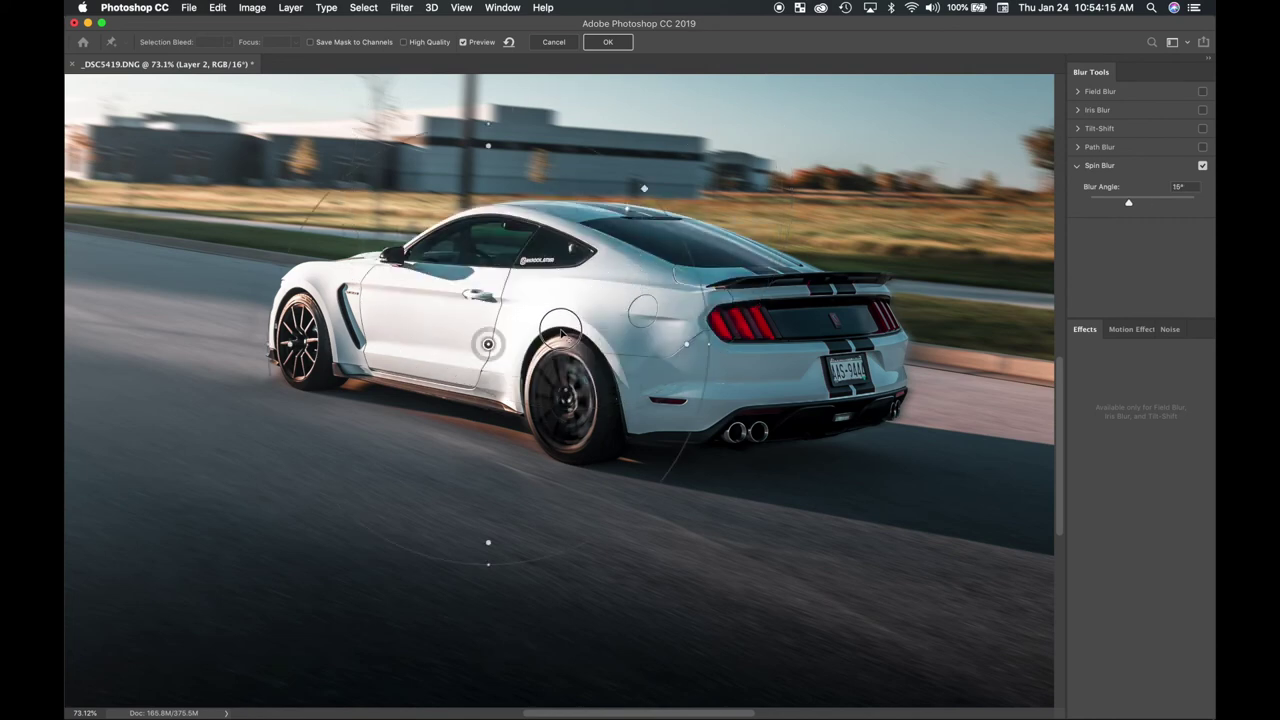
Place a new spin blur and flatten and shrink its ellipse onto the front wheel.
click(433, 385)
drag(433, 165, 417, 177)
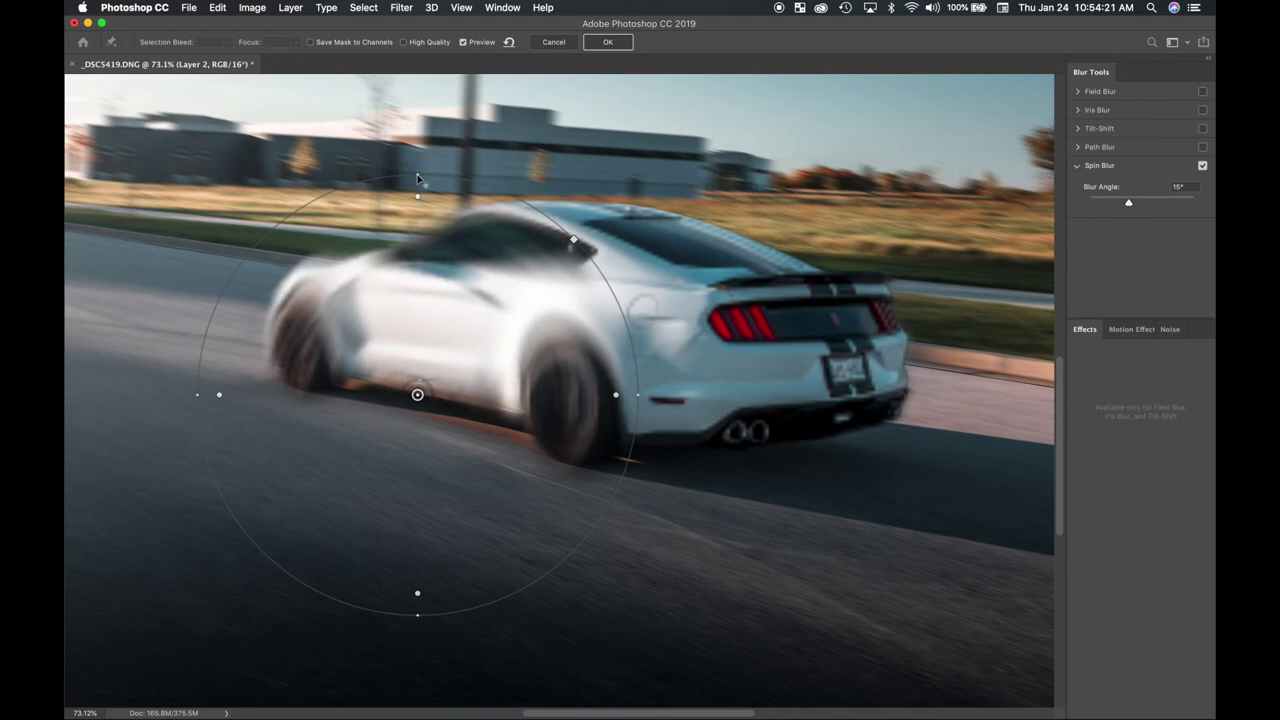
drag(416, 176, 413, 420)
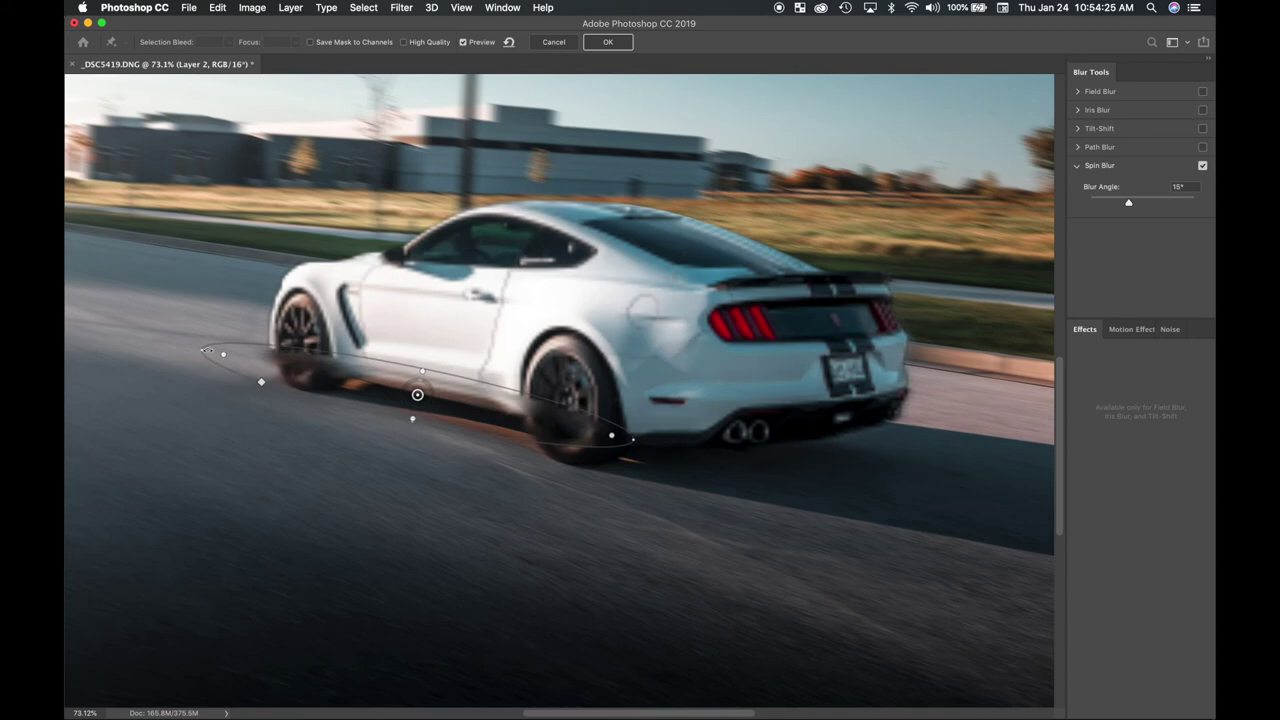
drag(203, 350, 321, 318)
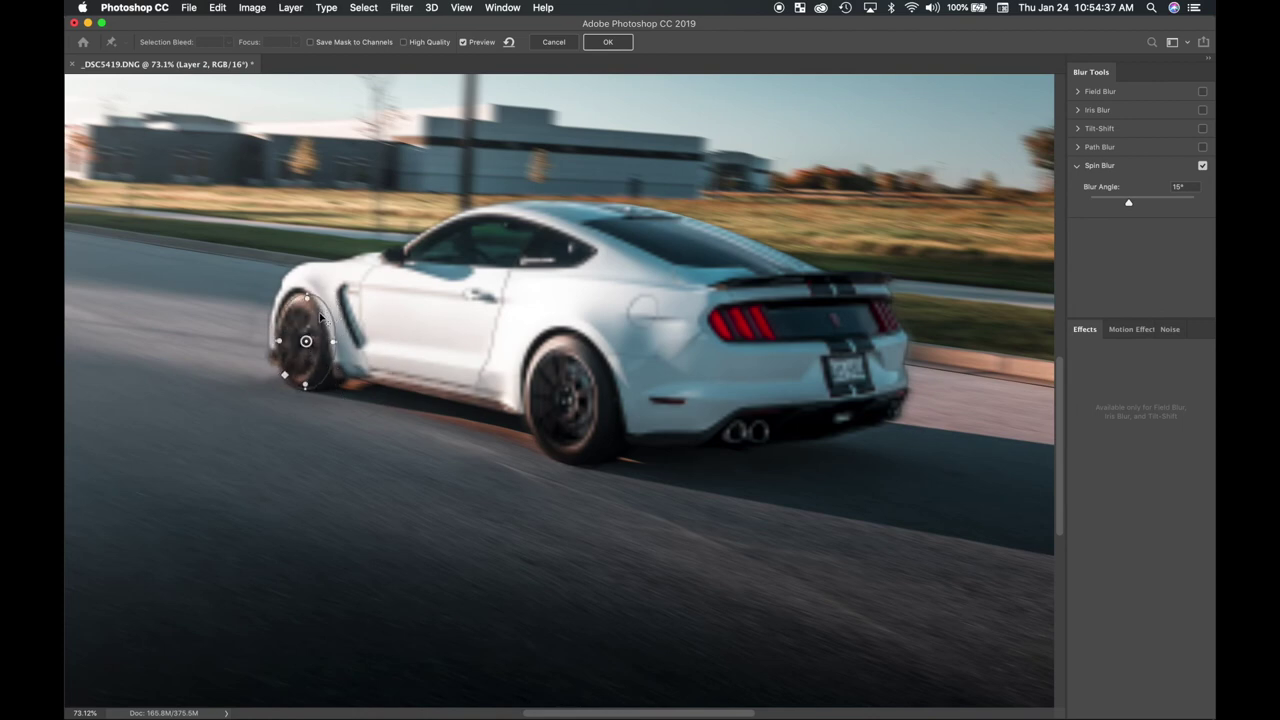
Refine the front-wheel ellipse, set Blur Angle to 25° and apply the Spin Blur.
drag(308, 394, 310, 384)
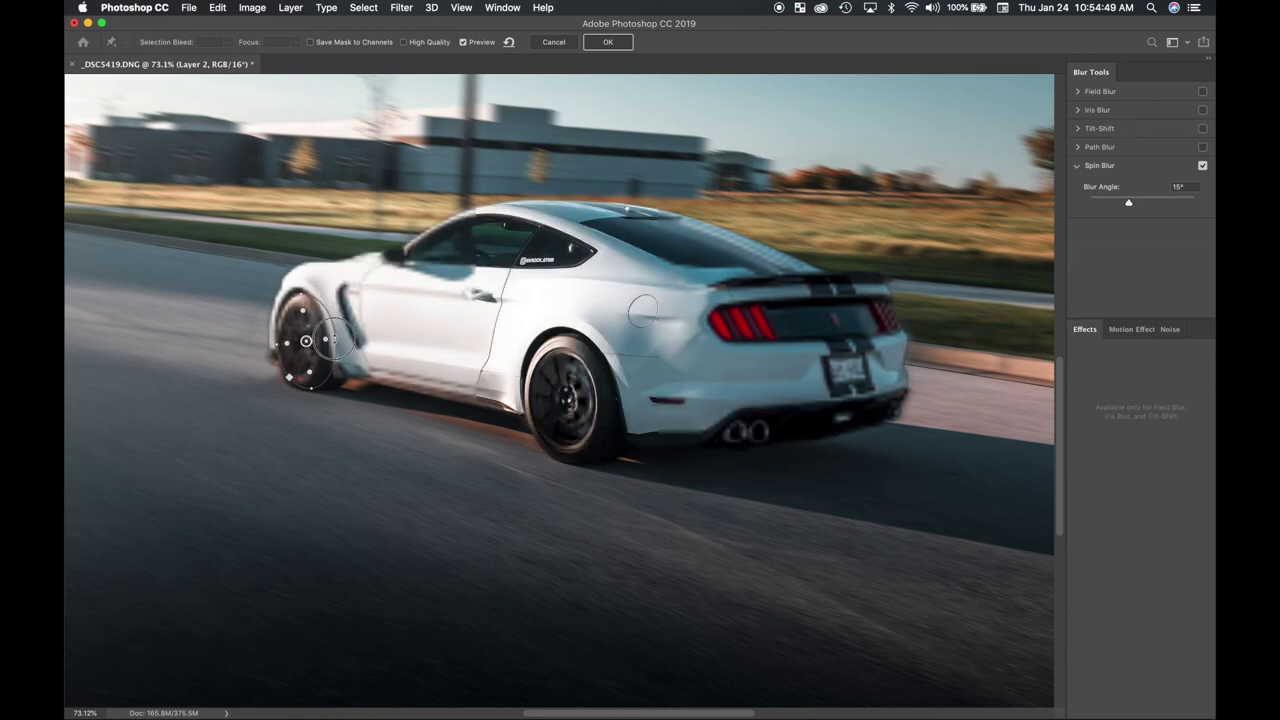
drag(333, 340, 330, 339)
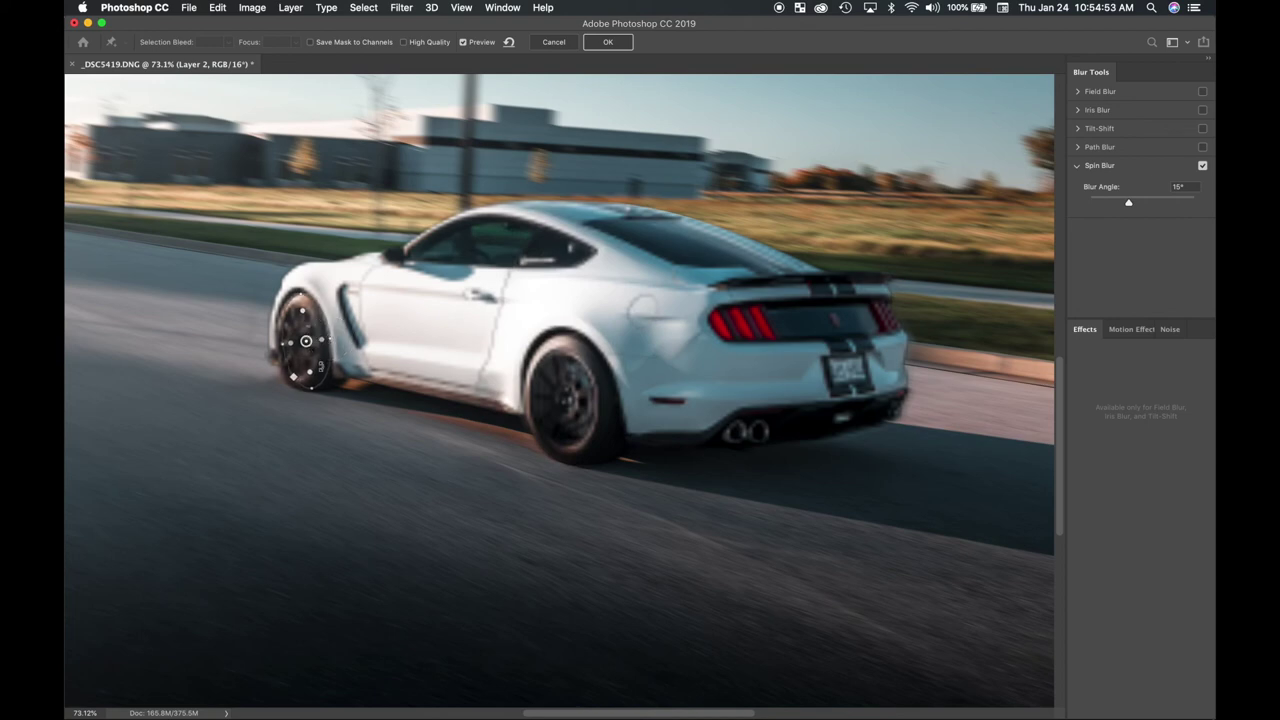
drag(321, 368, 320, 372)
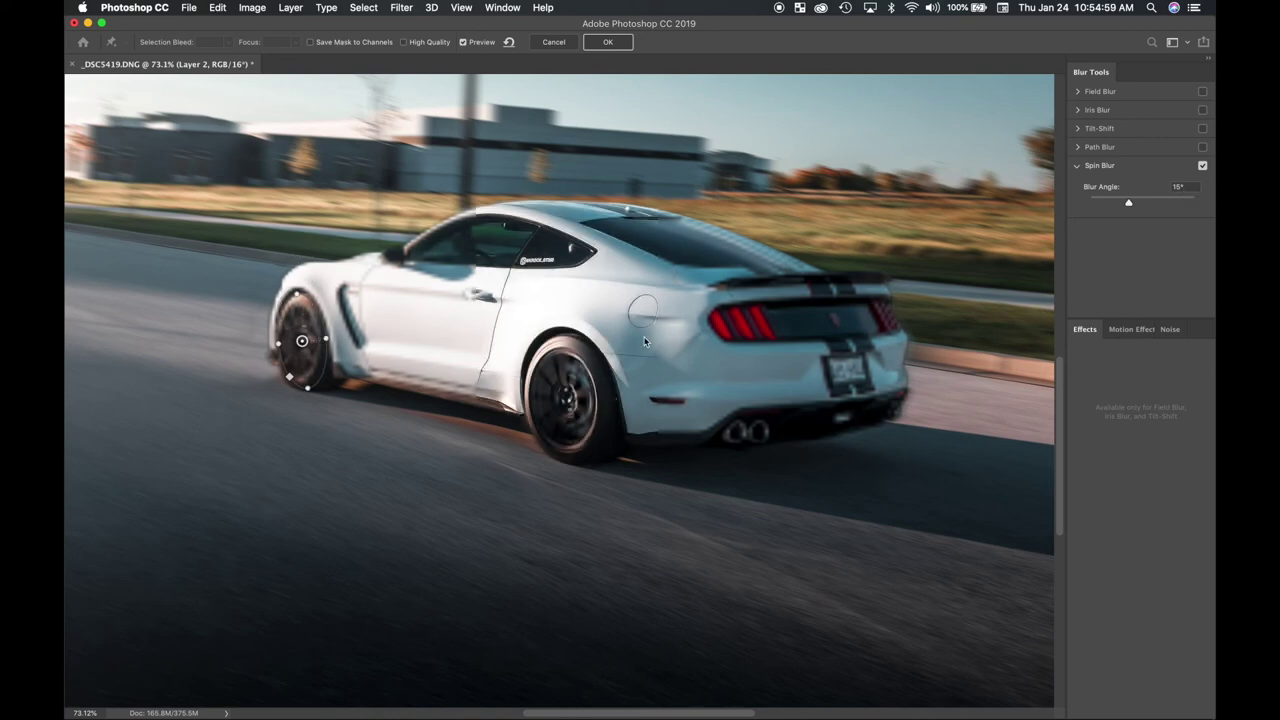
click(579, 440)
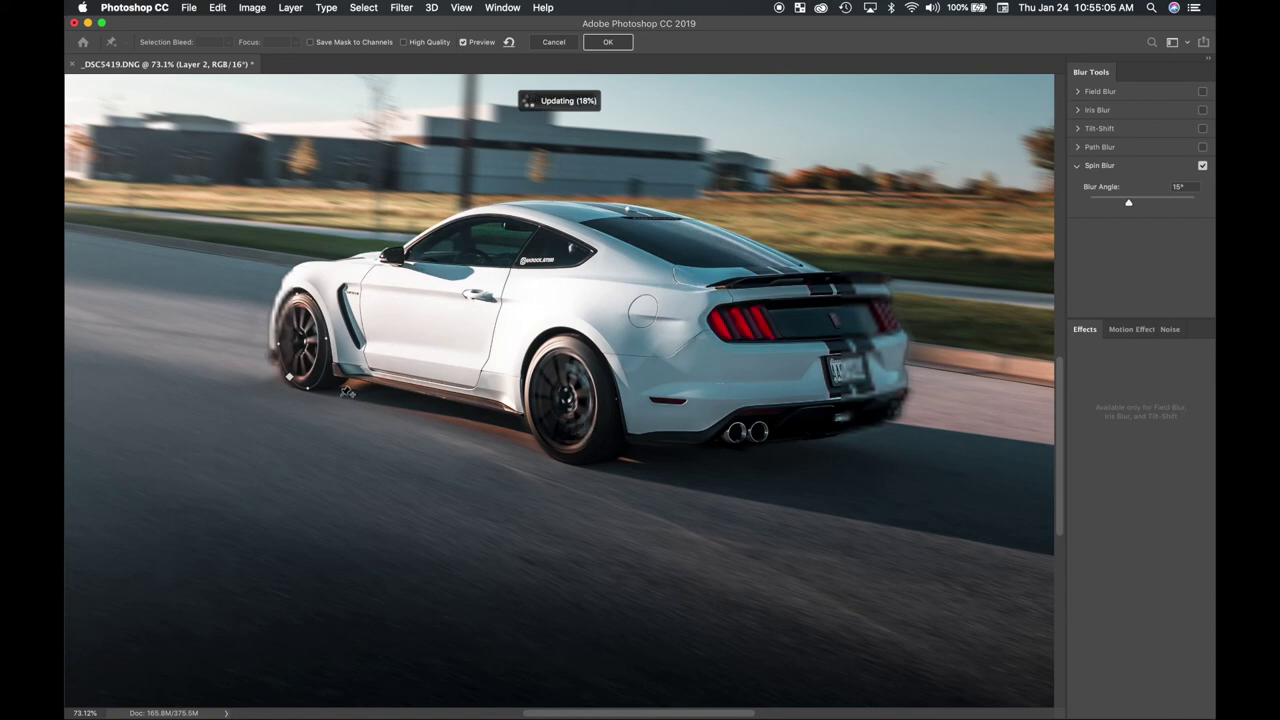
click(1180, 186)
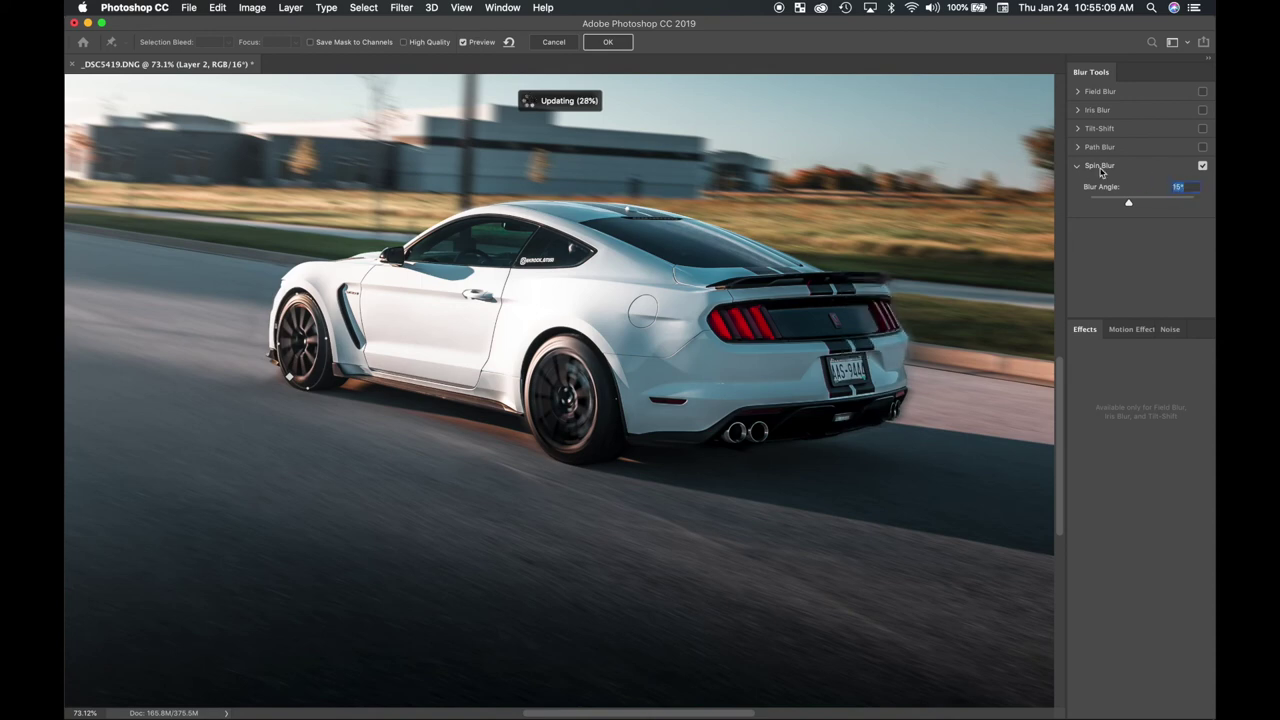
text(25)
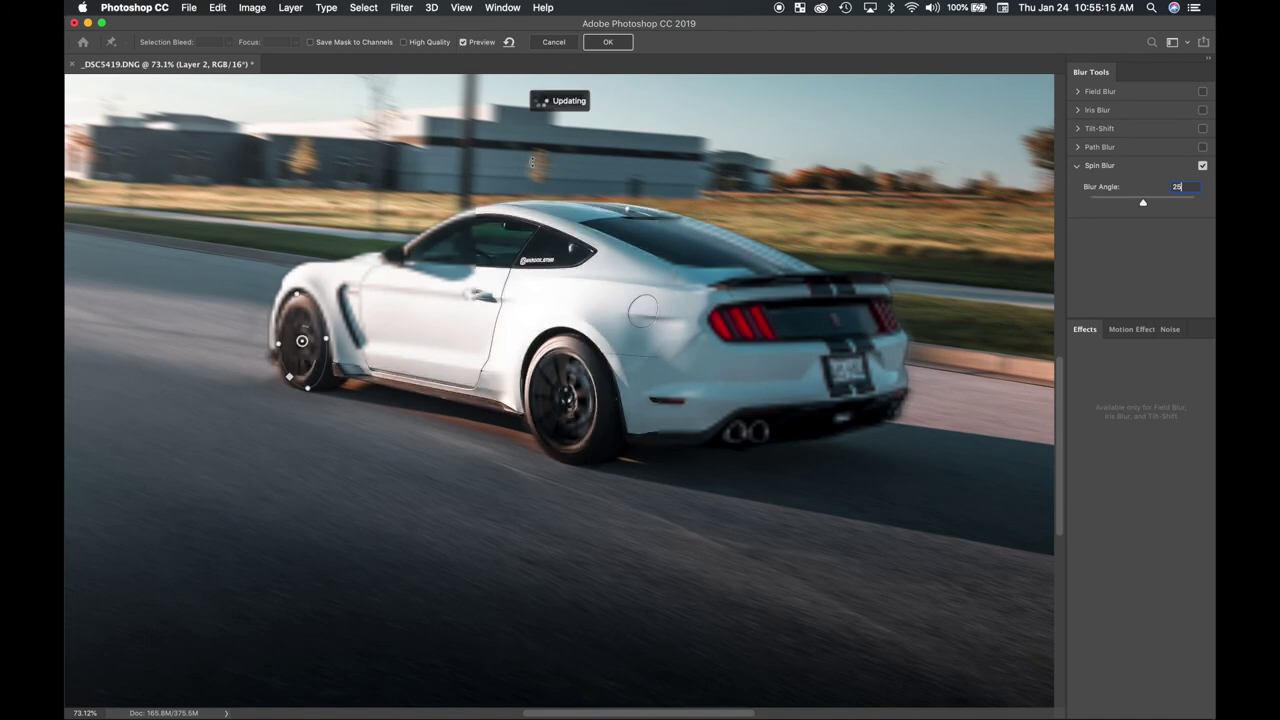
click(609, 45)
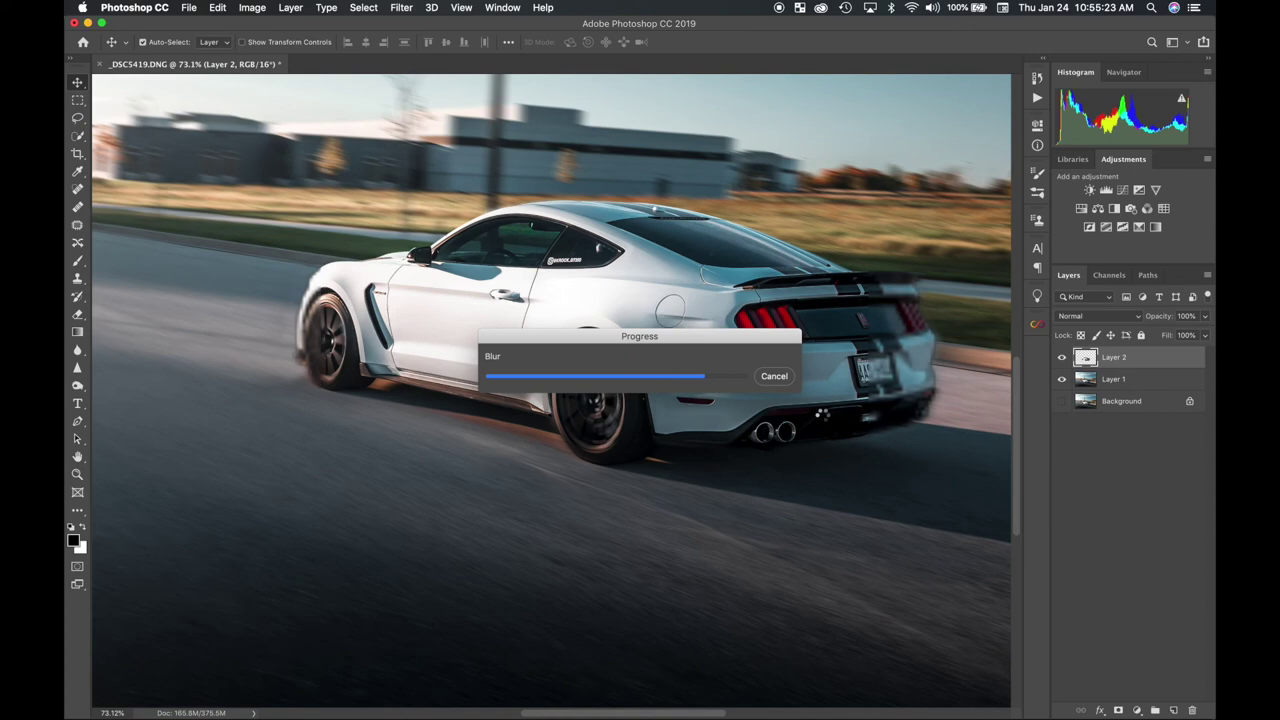
Fit the whole photo on screen with Cmd+0 and select Layer 1.
key(super+0)
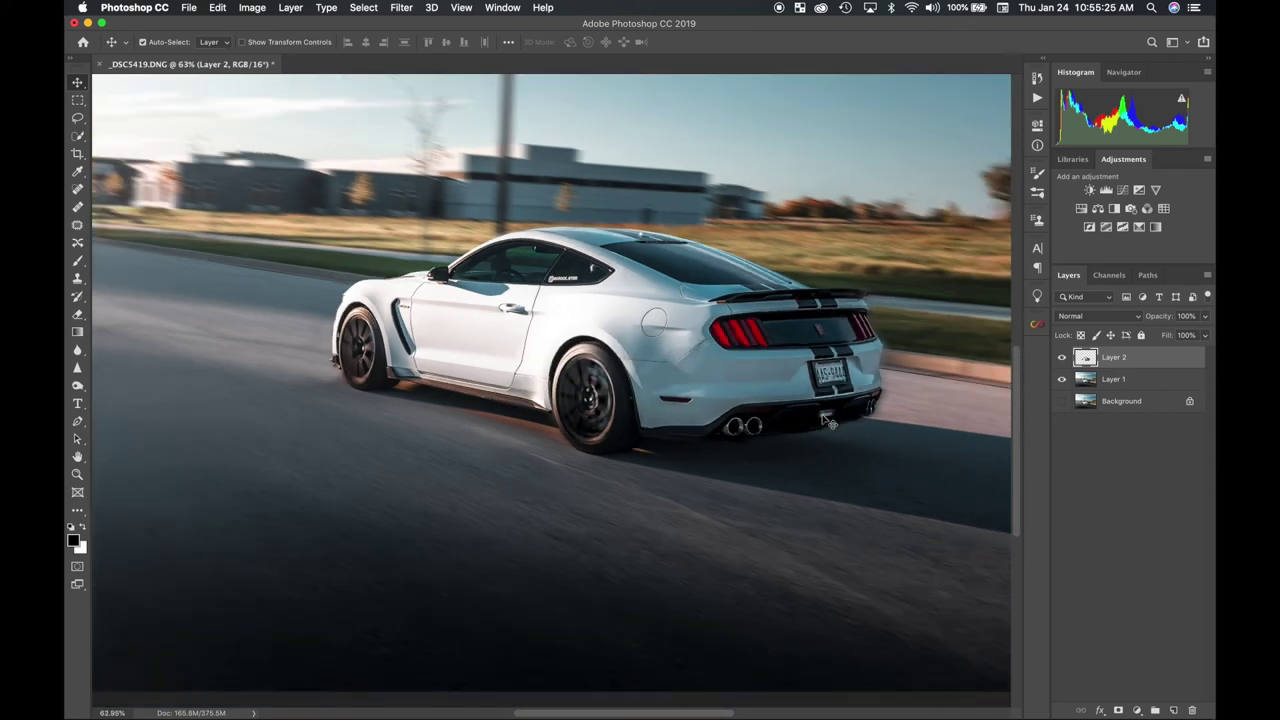
scroll(826, 420, down, 3)
scroll(826, 420, up, 3)
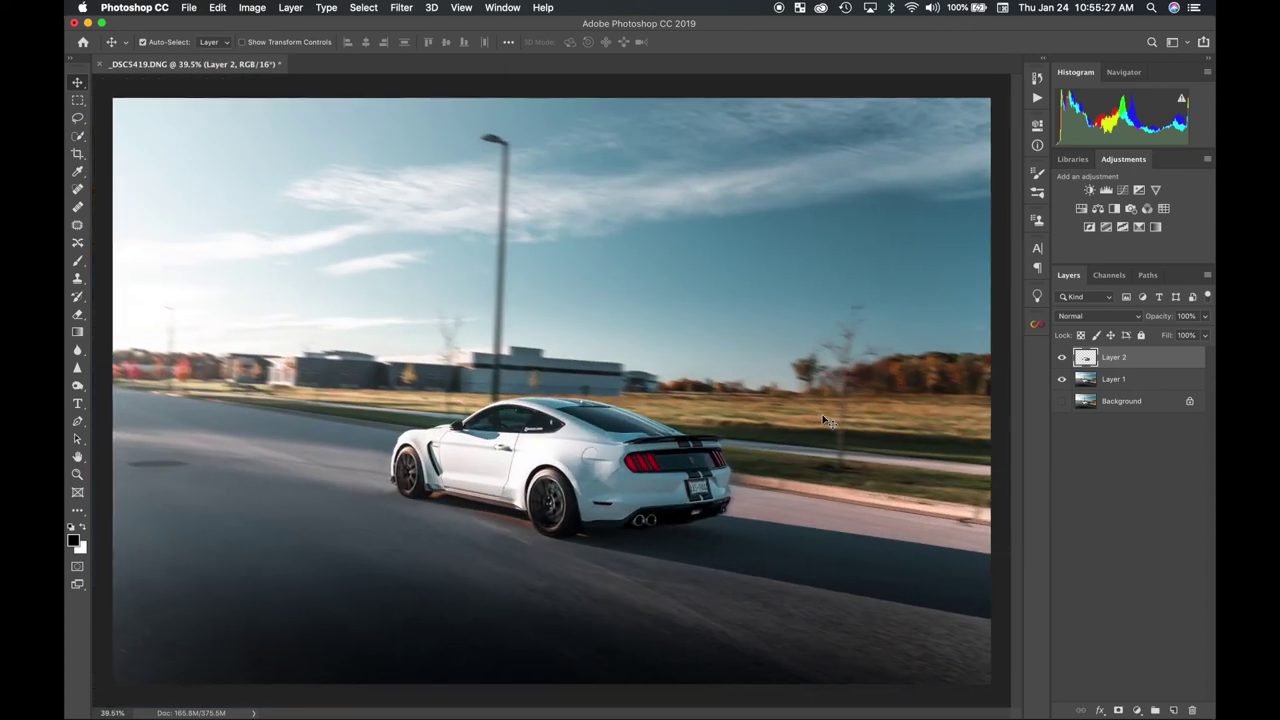
scroll(826, 420, down, 1)
click(1106, 382)
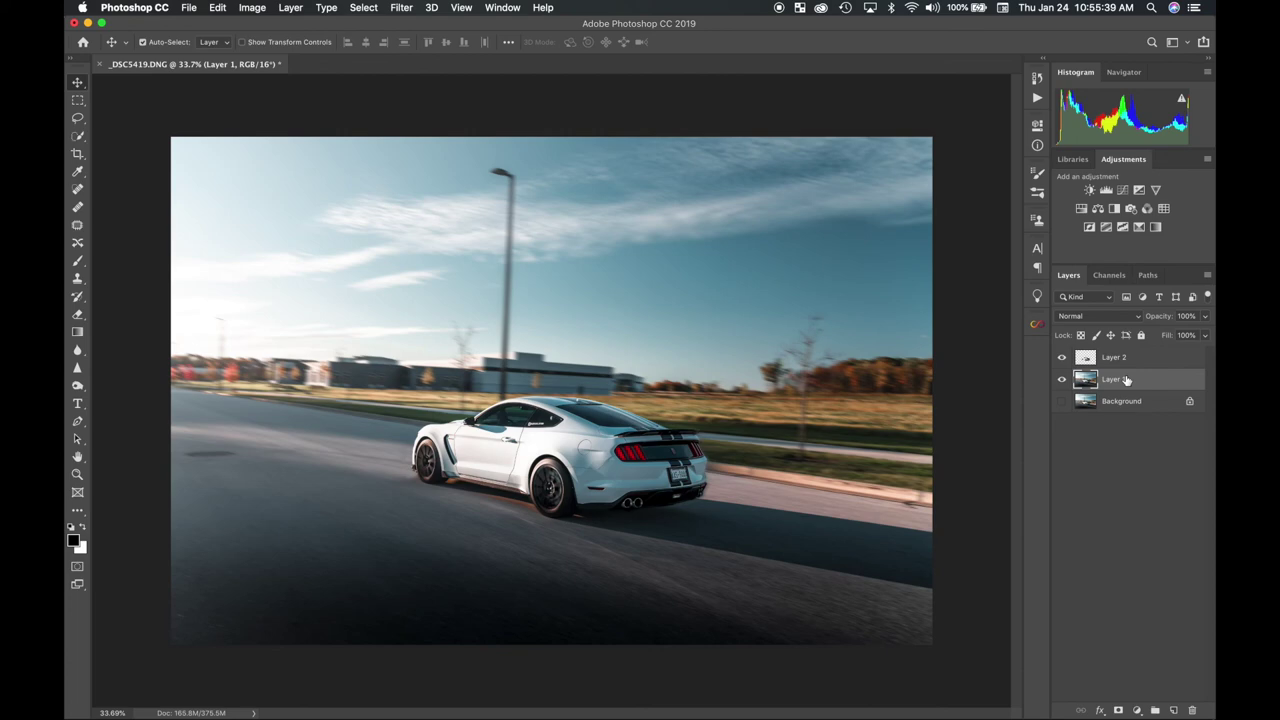
Apply a Path Blur to Layer 1 from the left edge to the right road at 93% Speed.
click(401, 7)
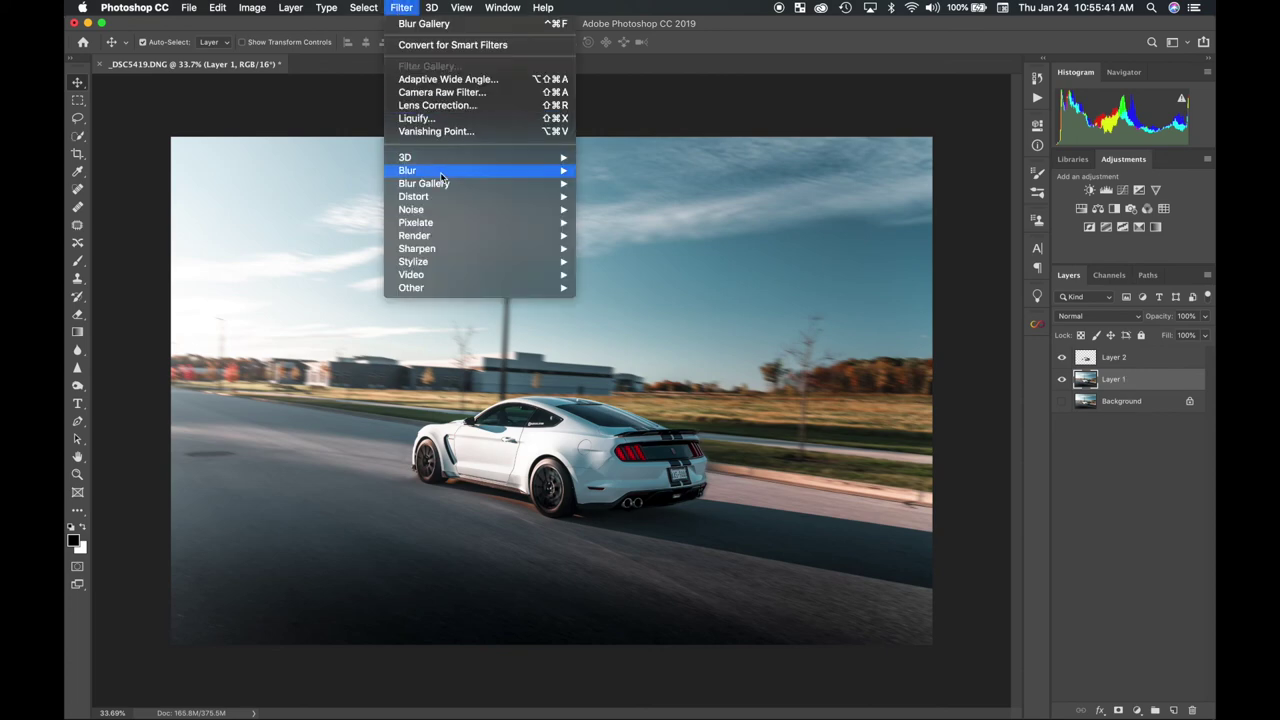
mouse_move(455, 184)
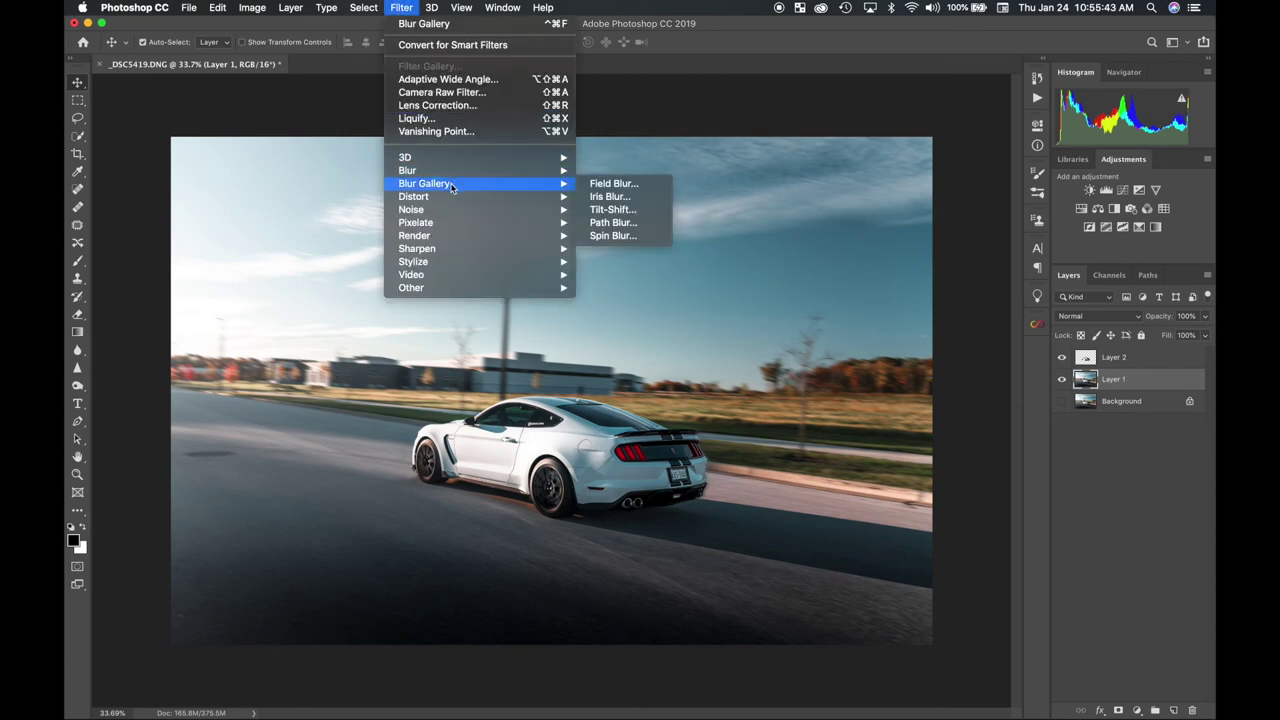
click(630, 222)
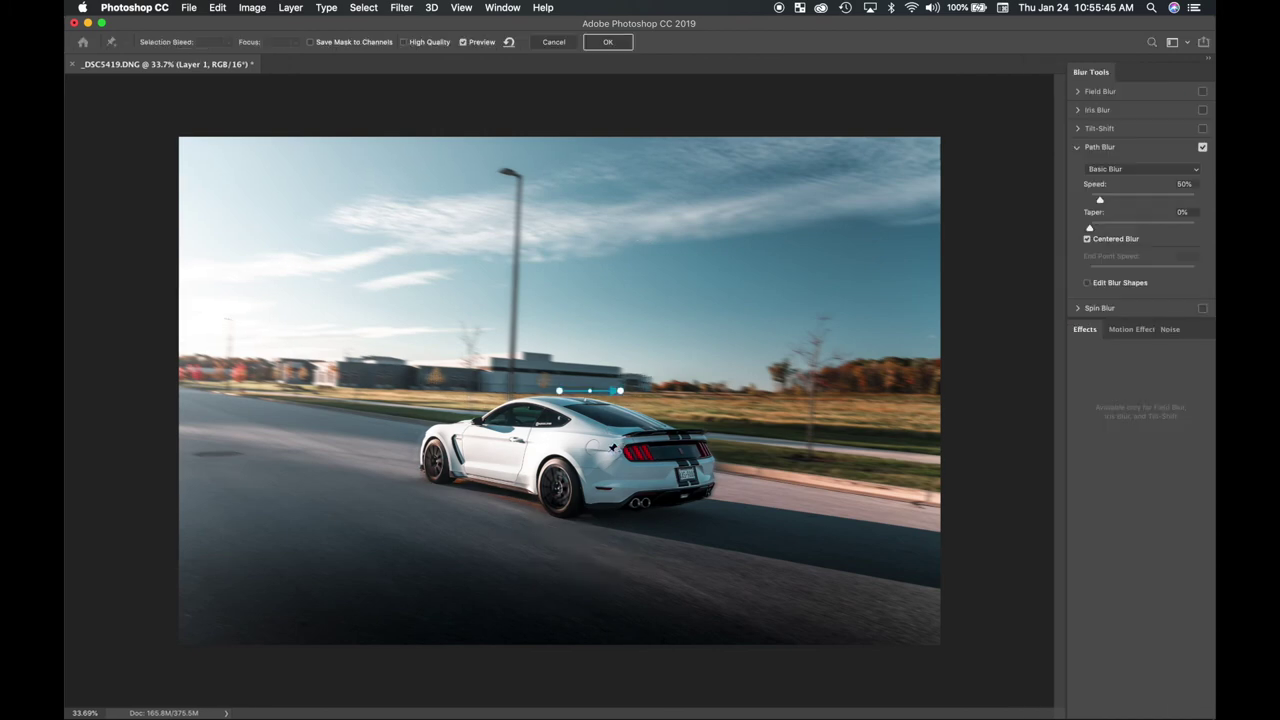
drag(620, 390, 990, 520)
drag(562, 394, 157, 383)
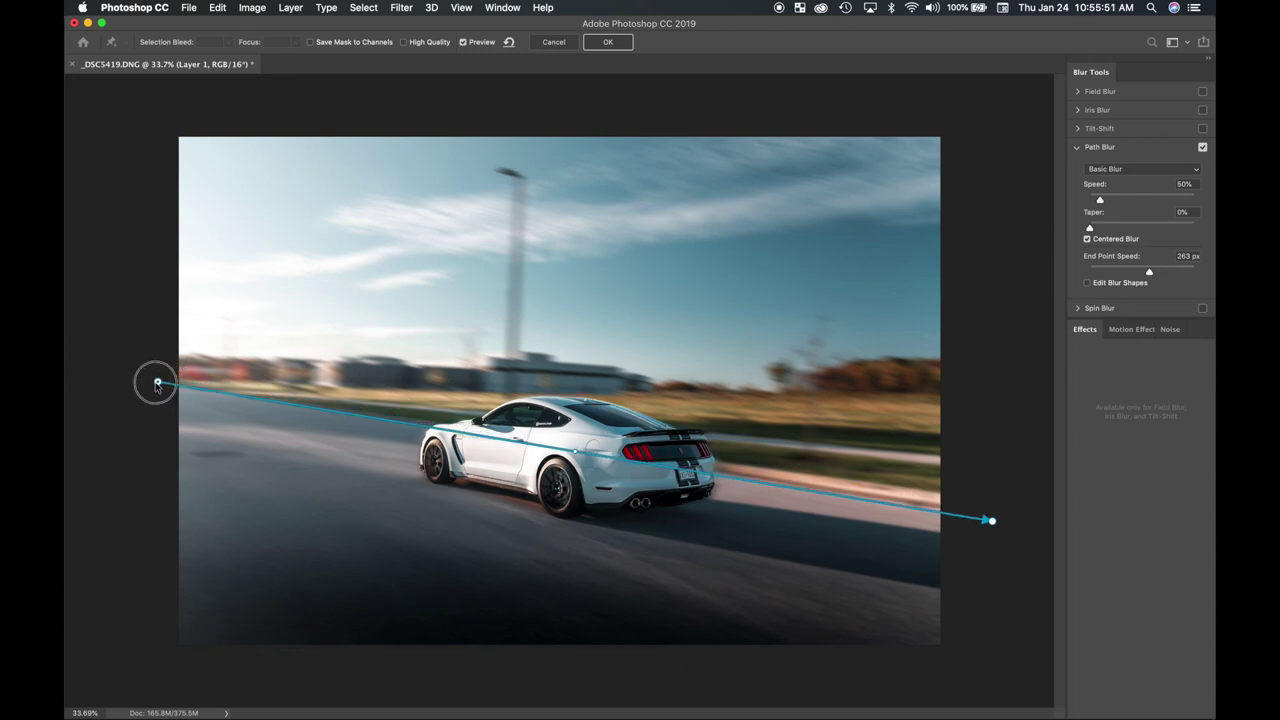
drag(1102, 201, 1098, 202)
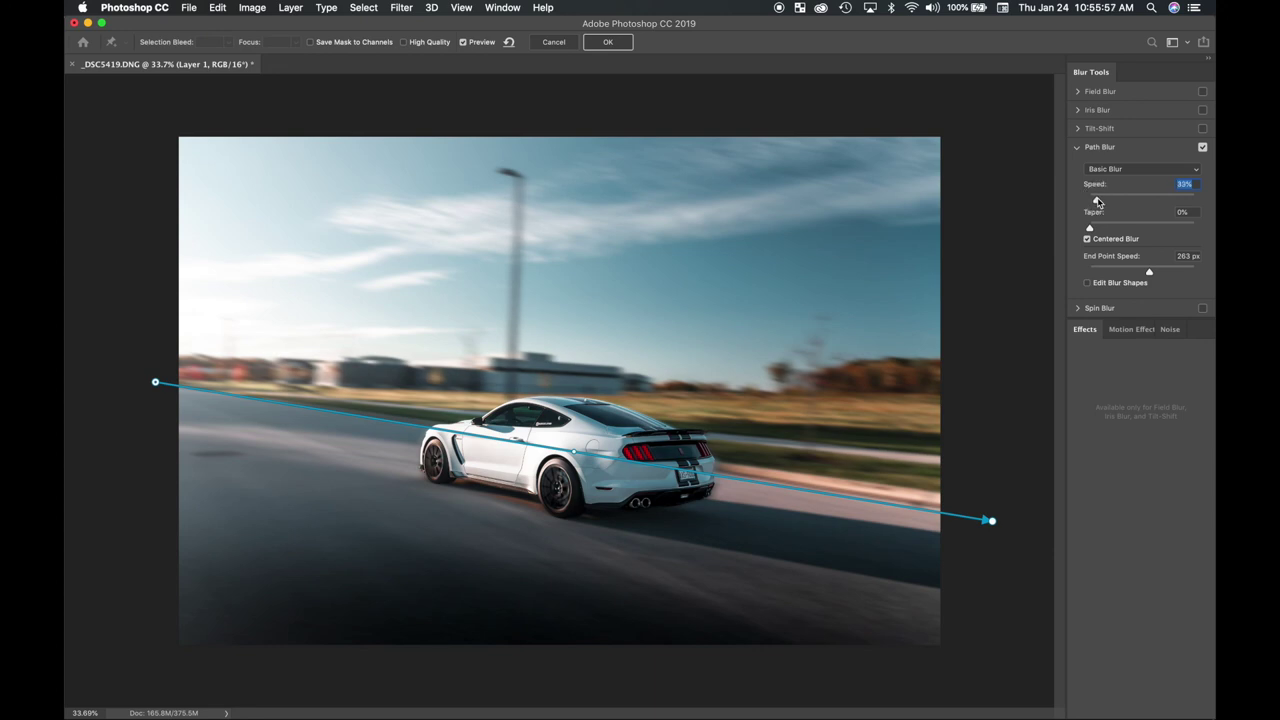
click(607, 42)
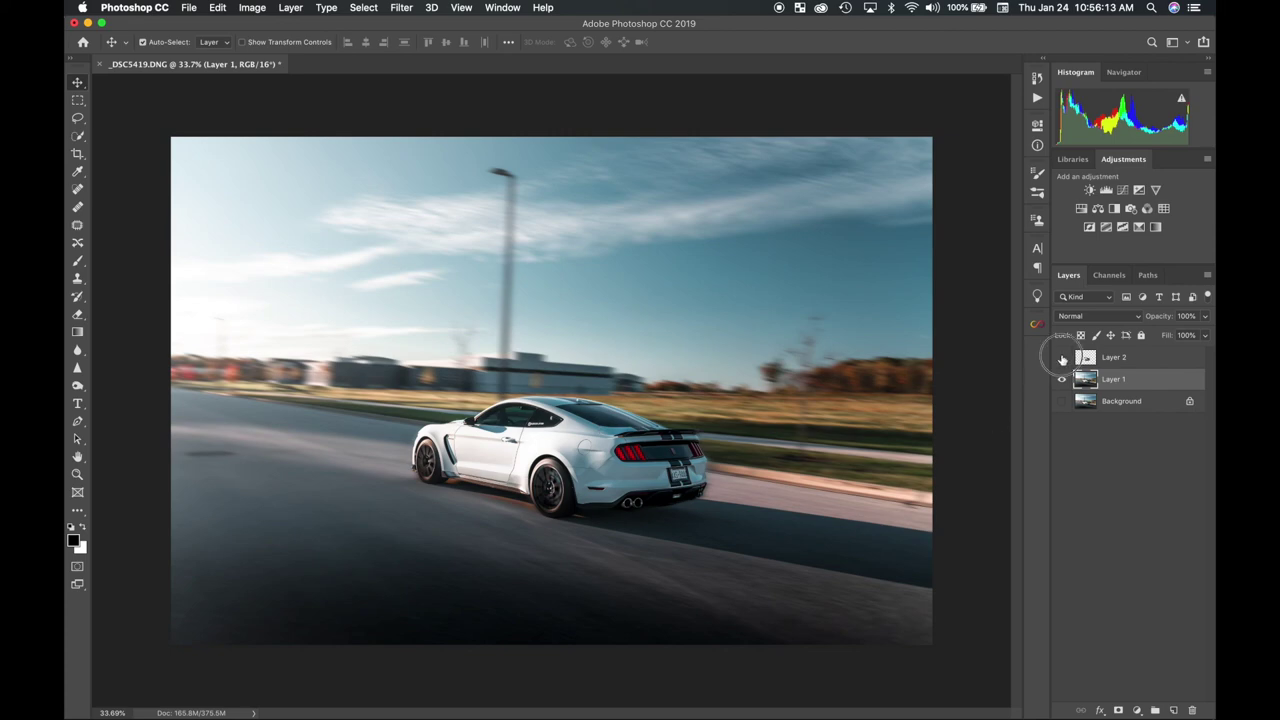
drag(1061, 358, 1062, 388)
click(1062, 400)
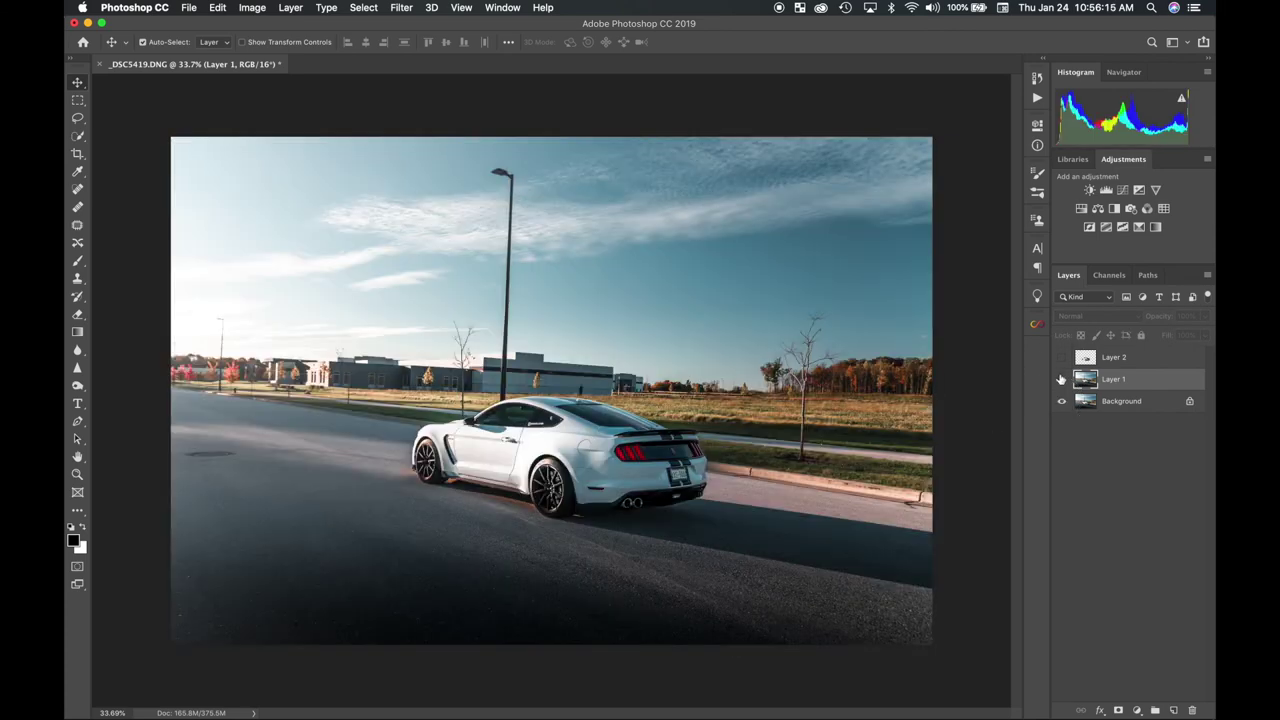
drag(1061, 380, 1061, 343)
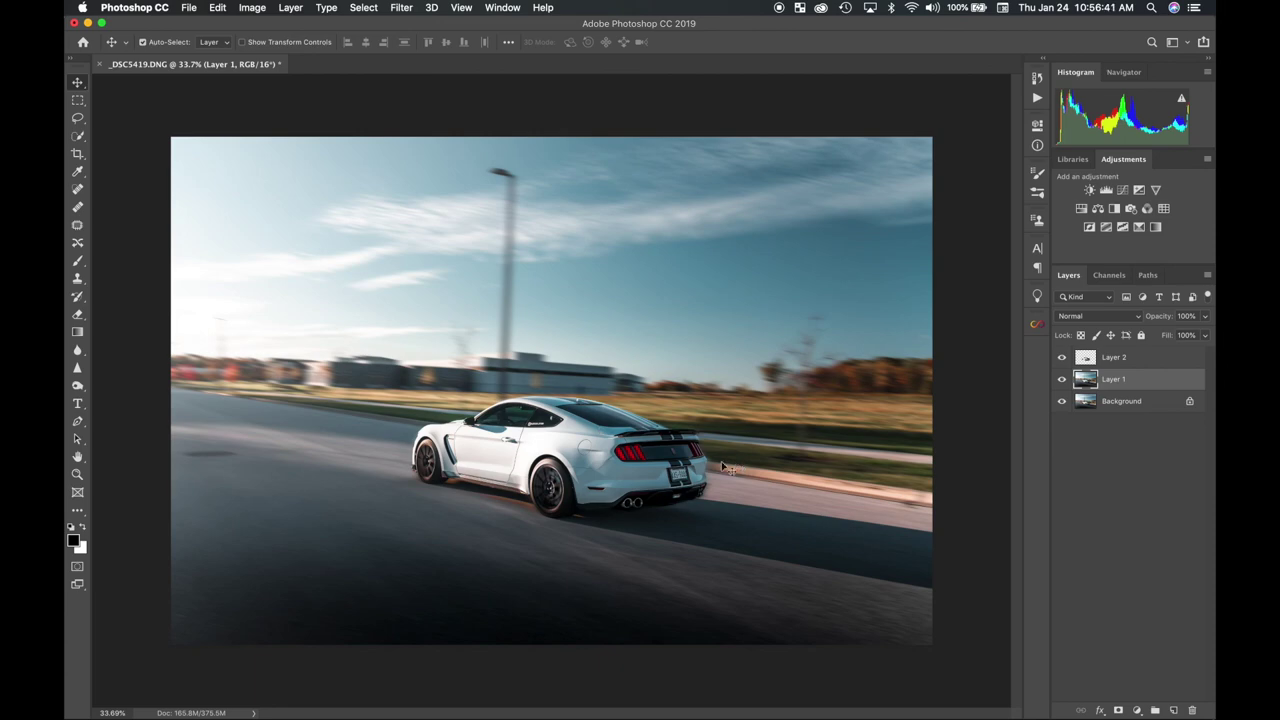
scroll(567, 478, up, 1)
scroll(567, 478, up, 5)
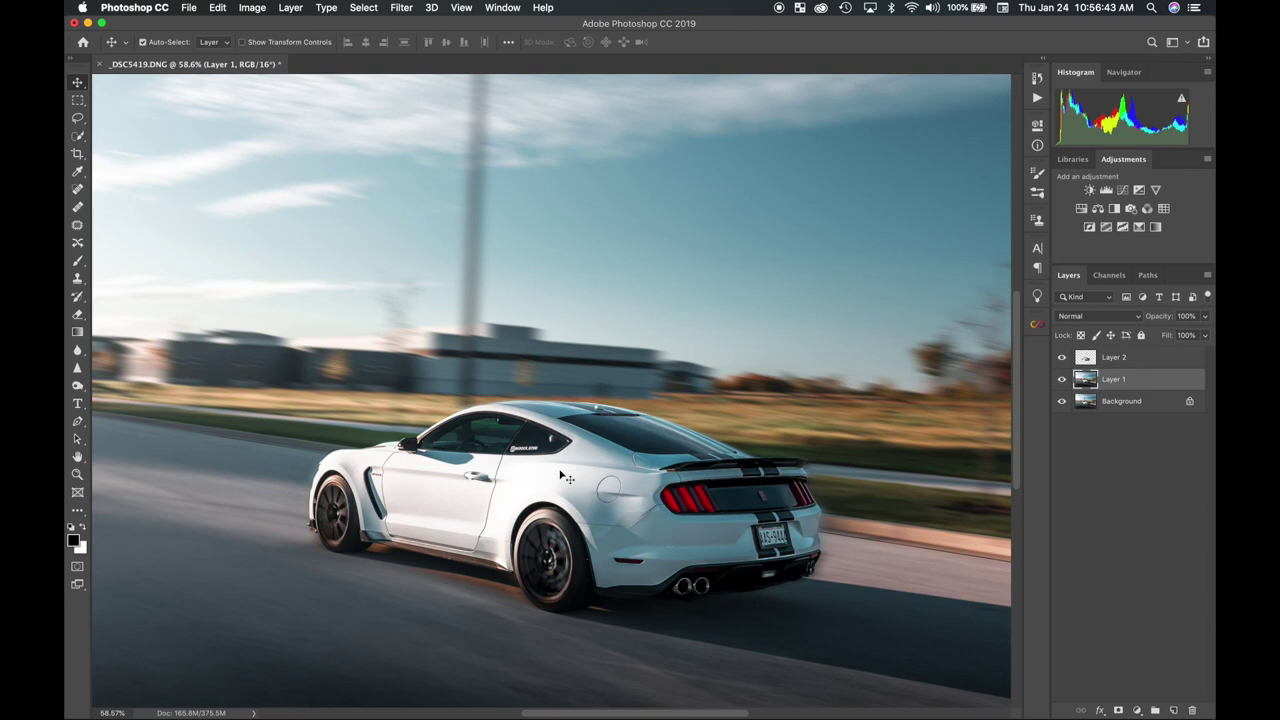
scroll(567, 478, left, 3)
scroll(567, 478, down, 2)
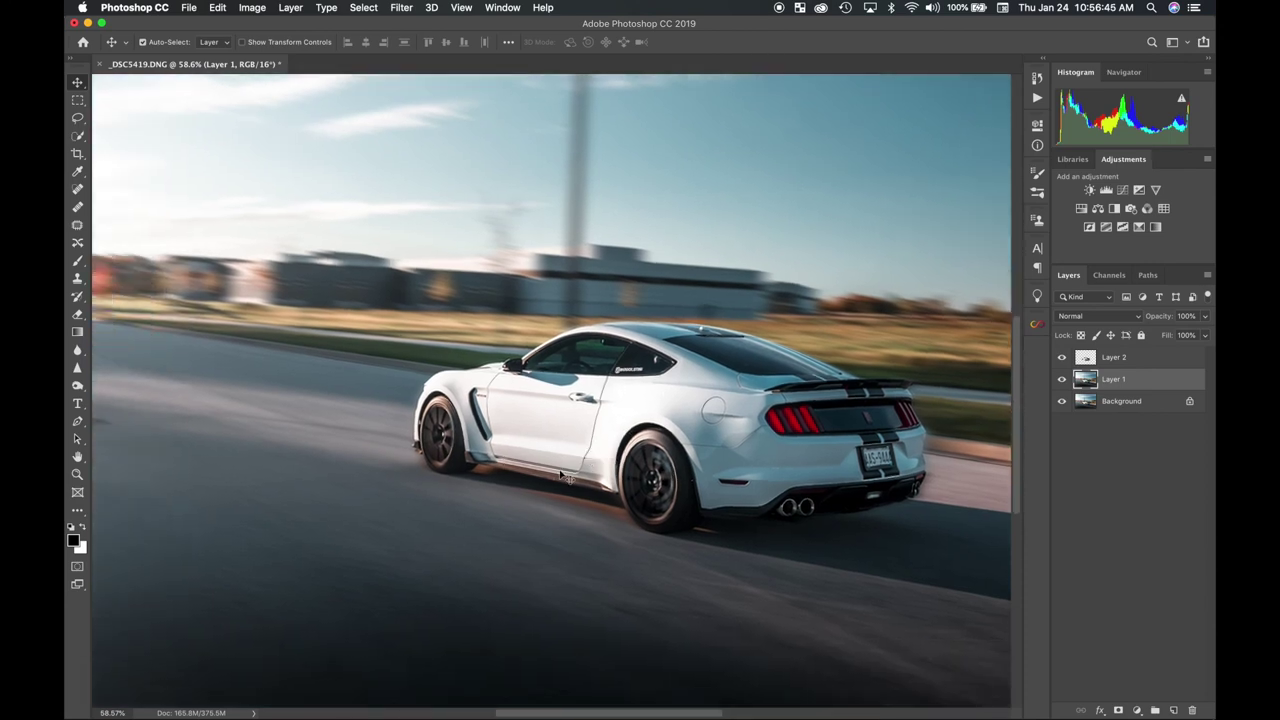
scroll(567, 478, up, 2)
scroll(567, 478, down, 8)
scroll(567, 480, down, 2)
scroll(567, 480, up, 5)
scroll(566, 480, up, 1)
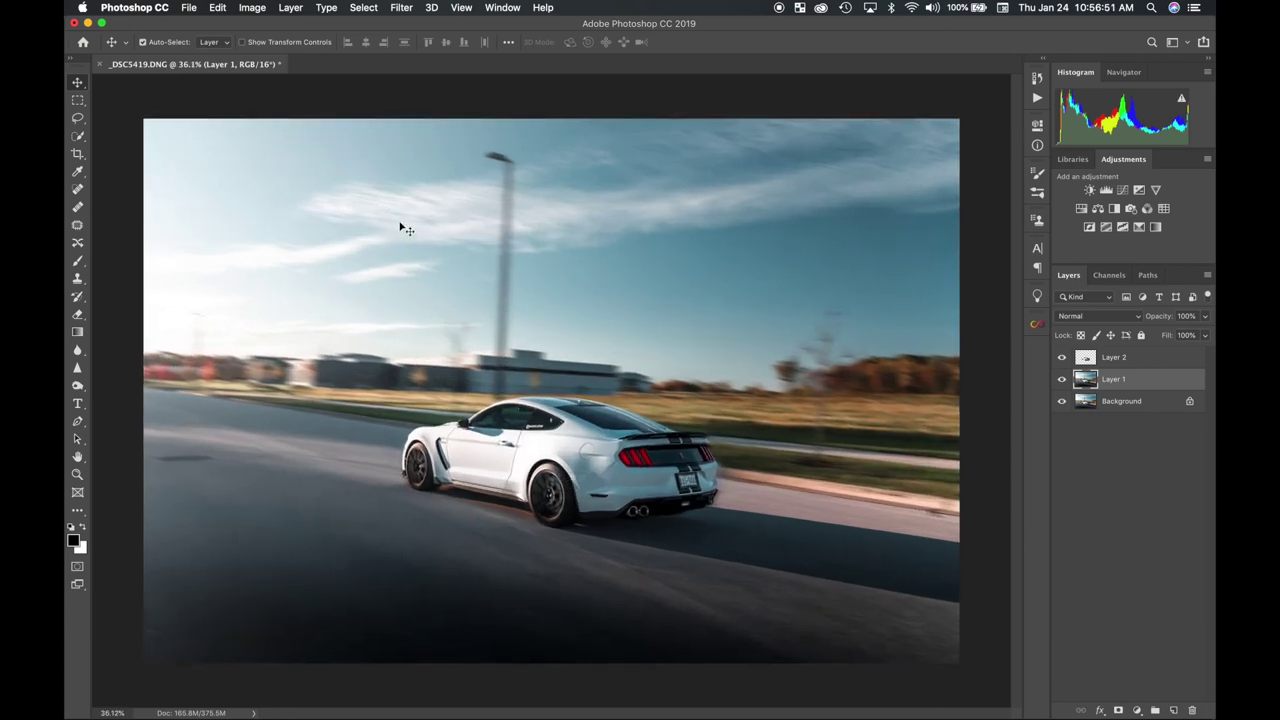